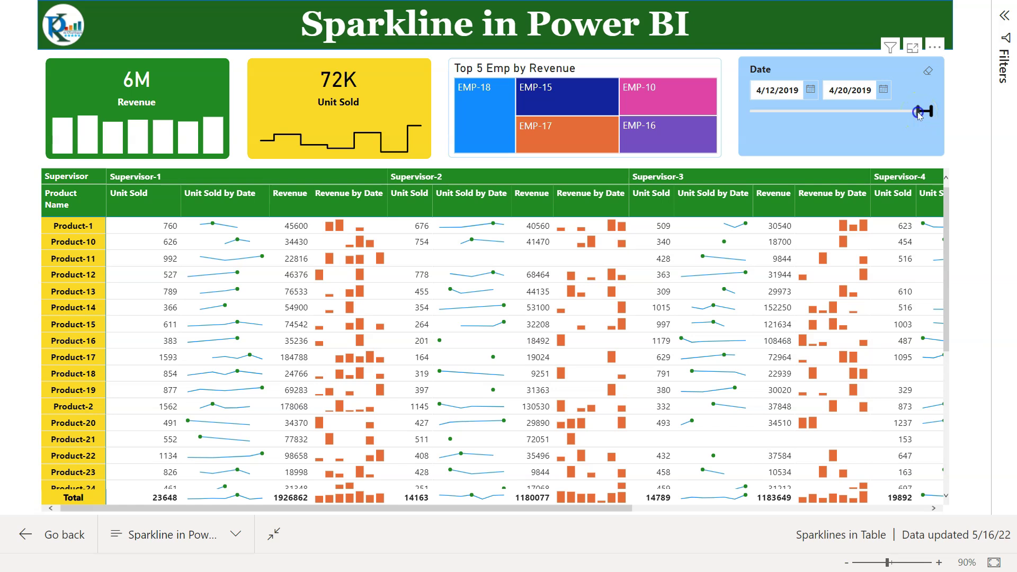
- Vary the start date in the report's Date slicer and examine how the sparklines respond
{"action": "left_click_drag", "start_coordinate": [905, 114], "coordinate": [905, 116]}
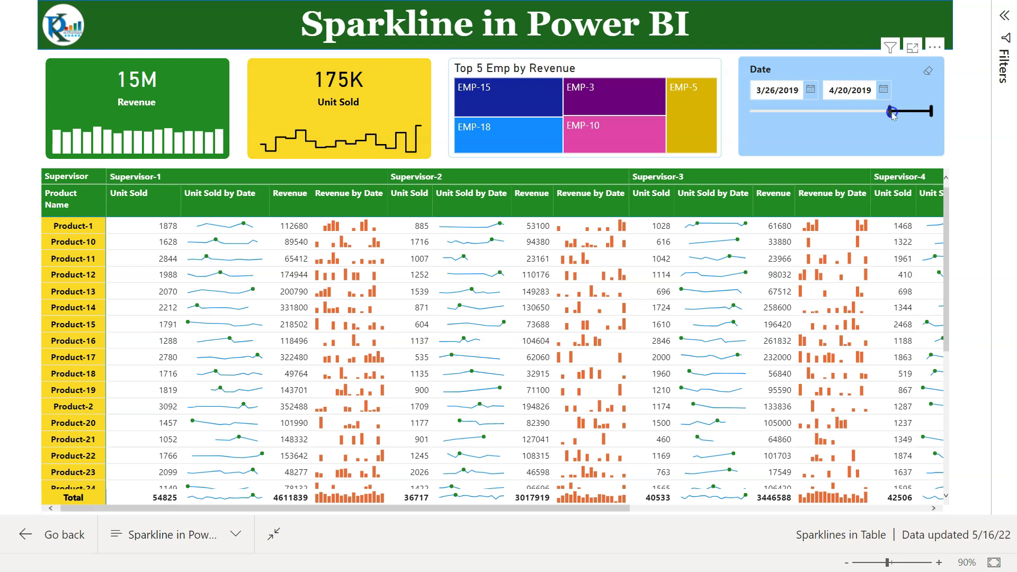
{"action": "left_click_drag", "start_coordinate": [883, 116], "coordinate": [844, 113]}
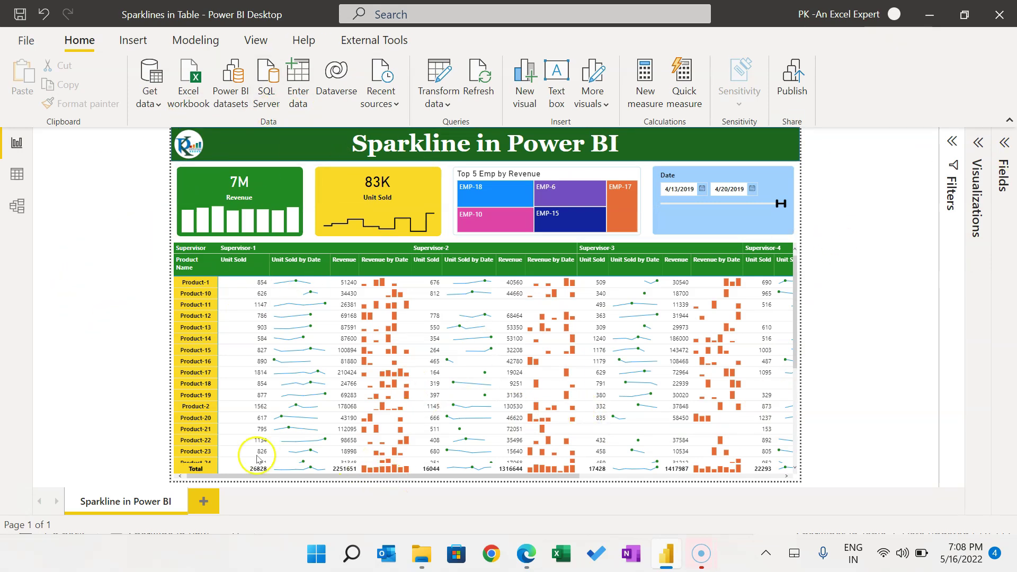
- Open the Sales Data workbook in Excel and review the Date, EMP ID, Product ID and Unit Sold columns of the Sales Data sheet
{"action": "left_click", "coordinate": [422, 553]}
{"action": "left_click", "coordinate": [298, 140]}
{"action": "double_click", "coordinate": [298, 140]}
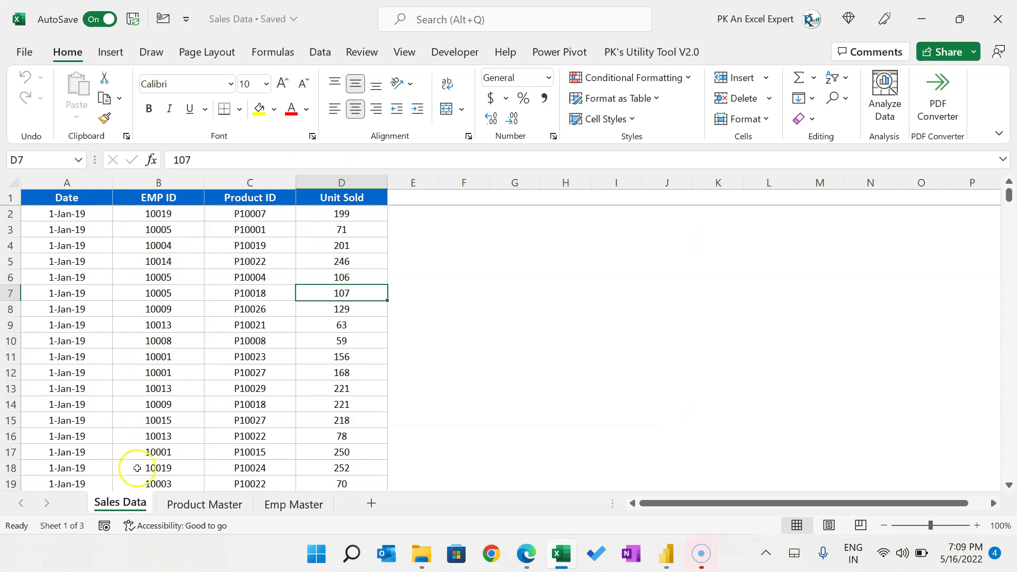
{"action": "left_click_drag", "start_coordinate": [69, 212], "coordinate": [69, 336]}
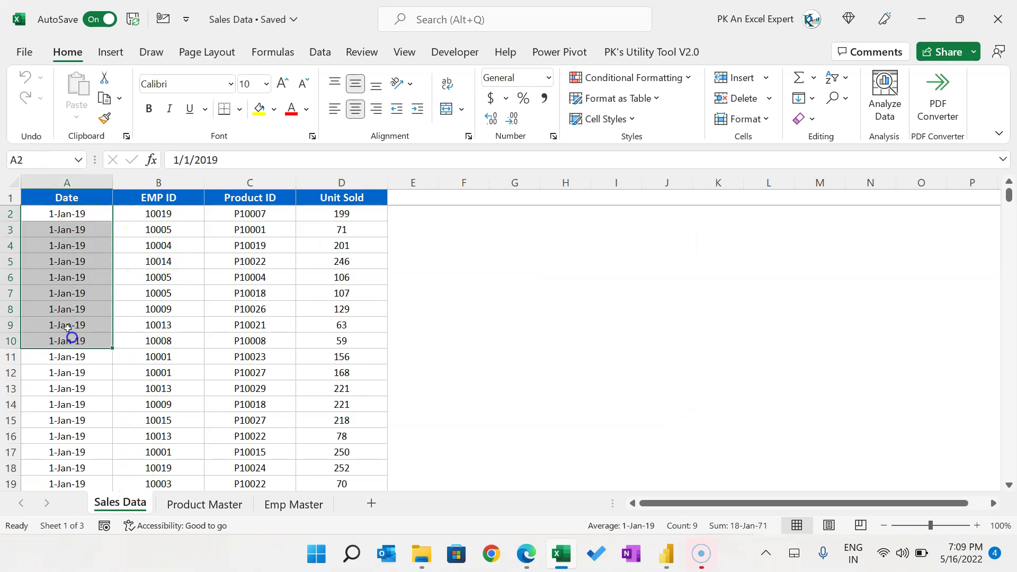
{"action": "left_click_drag", "start_coordinate": [73, 215], "coordinate": [71, 292]}
{"action": "left_click_drag", "start_coordinate": [177, 210], "coordinate": [172, 293]}
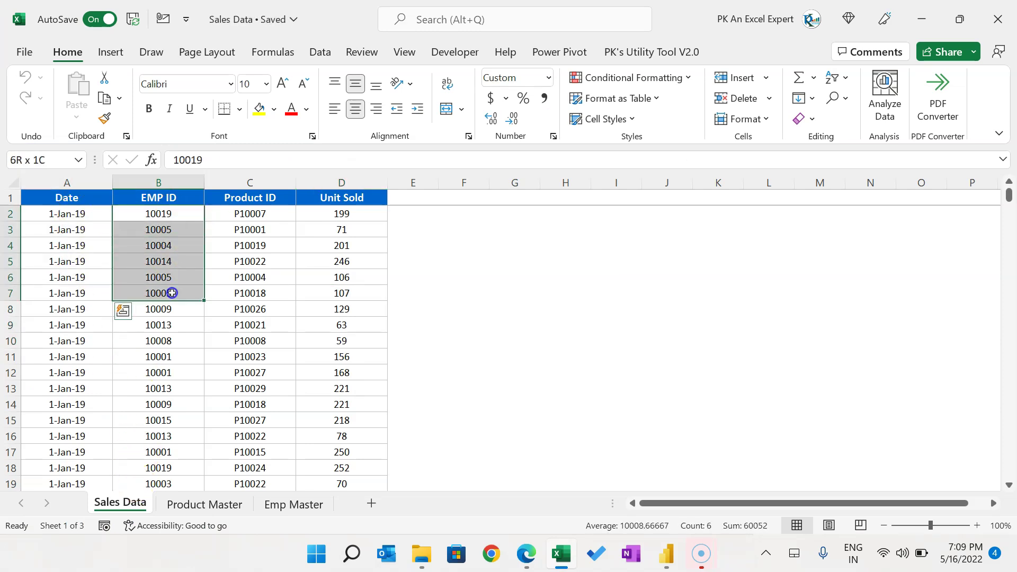
{"action": "left_click_drag", "start_coordinate": [256, 211], "coordinate": [263, 279]}
{"action": "left_click_drag", "start_coordinate": [356, 211], "coordinate": [349, 279]}
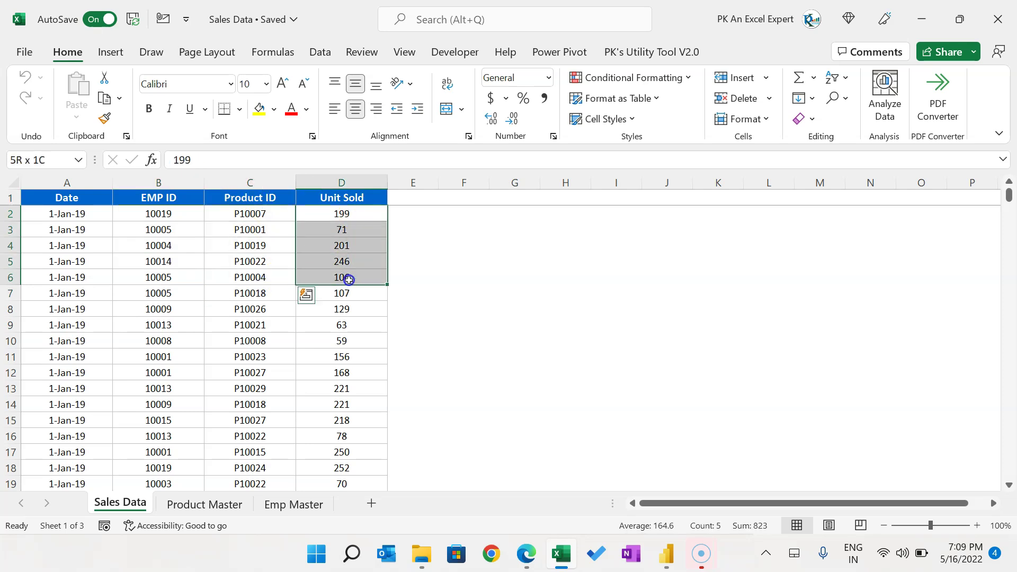
- Review the Product ID, Product Name and Price per unit columns on the Product Master sheet
{"action": "left_click", "coordinate": [204, 502]}
{"action": "left_click", "coordinate": [181, 314]}
{"action": "left_click_drag", "start_coordinate": [47, 213], "coordinate": [47, 337]}
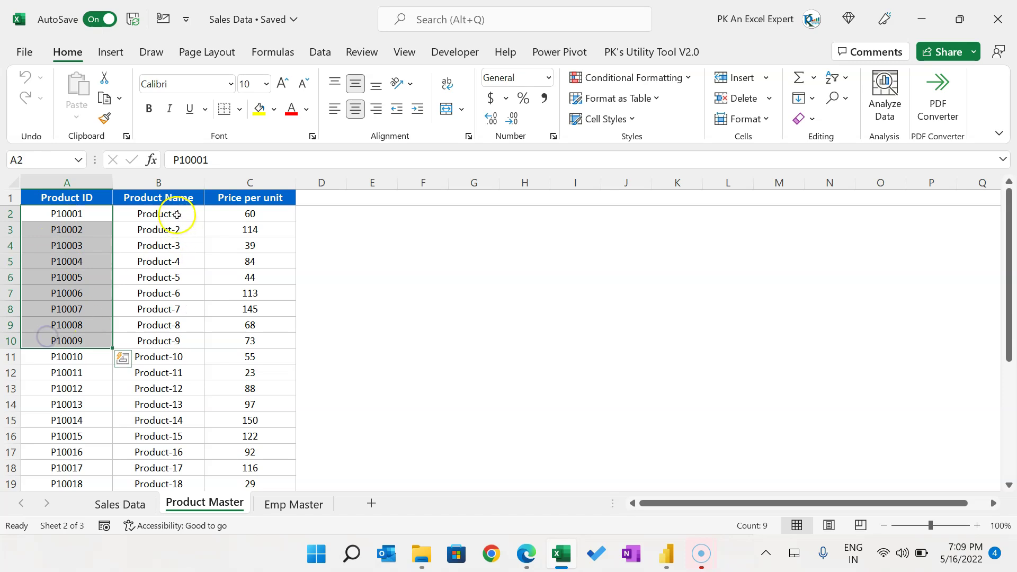
{"action": "left_click_drag", "start_coordinate": [176, 215], "coordinate": [165, 295]}
{"action": "left_click_drag", "start_coordinate": [262, 215], "coordinate": [263, 297]}
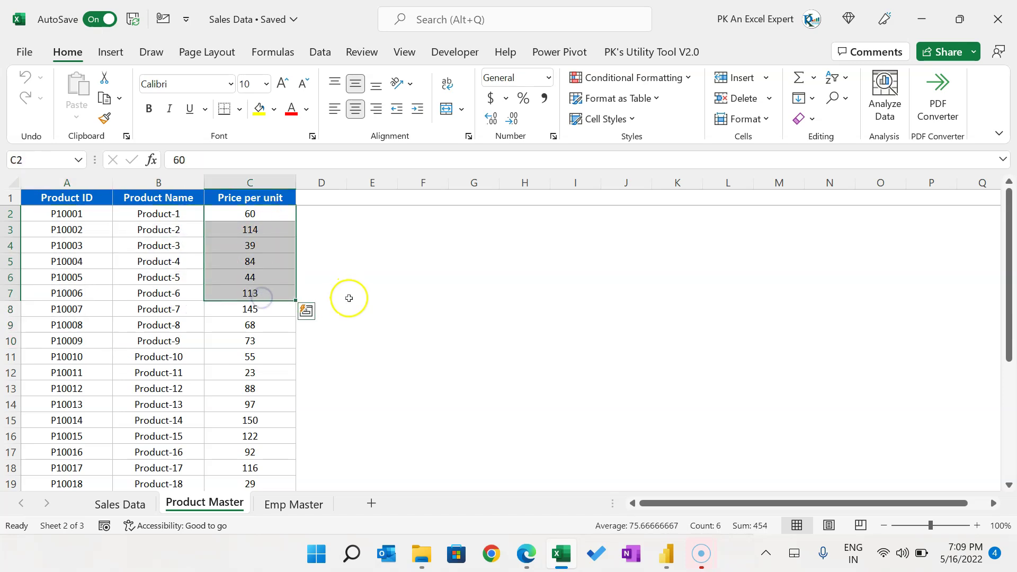
- Review the EMP ID, EMP Name and Supervisor columns on the Emp Master sheet
{"action": "left_click", "coordinate": [293, 502]}
{"action": "left_click", "coordinate": [281, 290]}
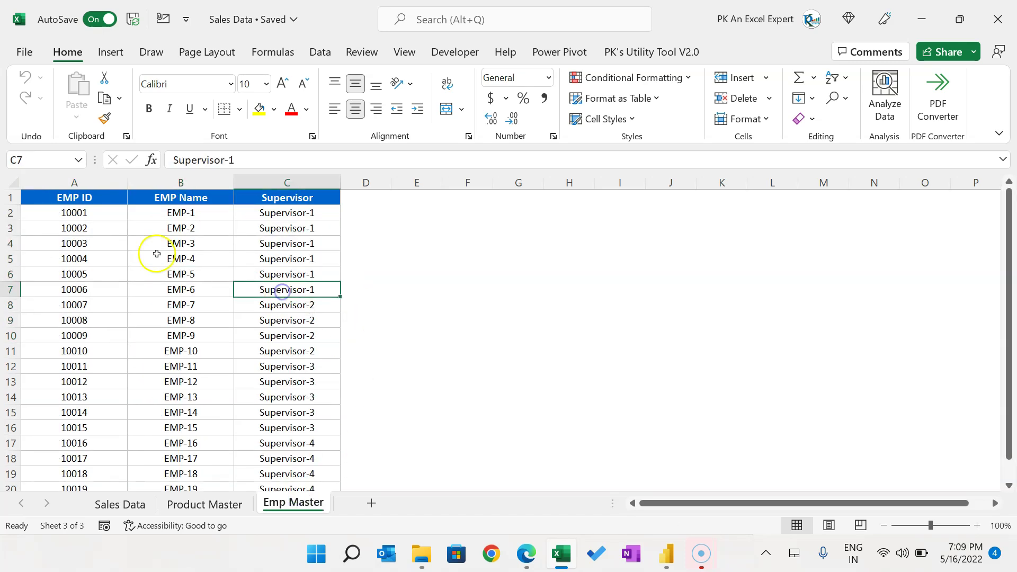
{"action": "left_click_drag", "start_coordinate": [100, 213], "coordinate": [87, 286]}
{"action": "left_click_drag", "start_coordinate": [202, 212], "coordinate": [205, 287]}
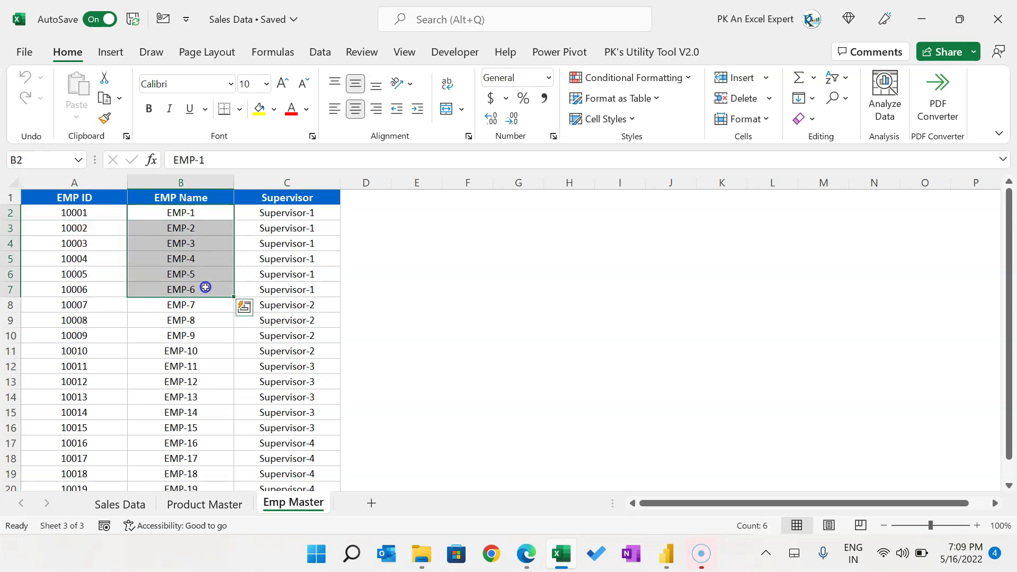
{"action": "left_click_drag", "start_coordinate": [286, 213], "coordinate": [295, 303]}
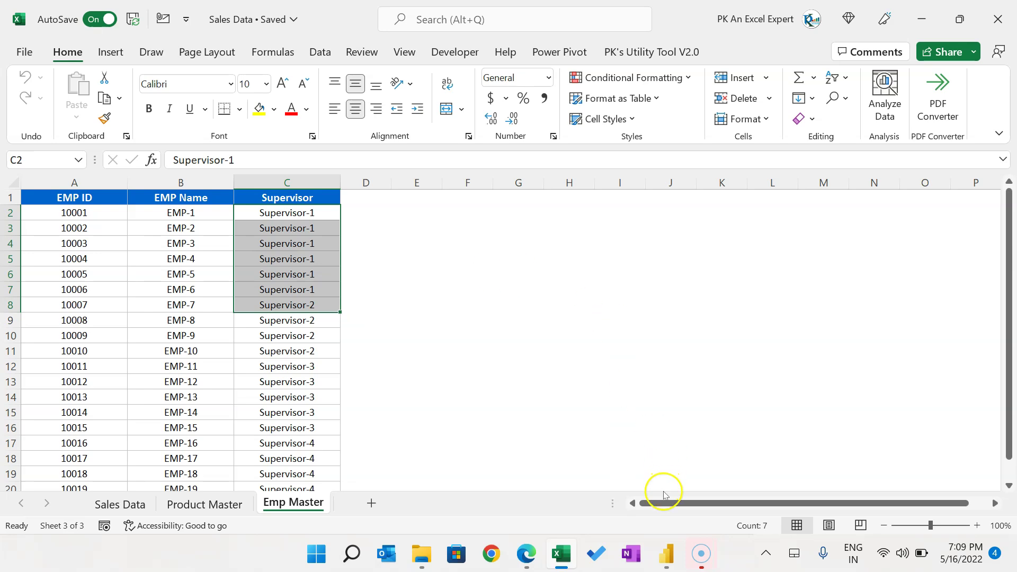
- Switch to Power BI Desktop, start a blank report and connect it to the Sales Data Excel workbook
{"action": "left_click", "coordinate": [666, 553]}
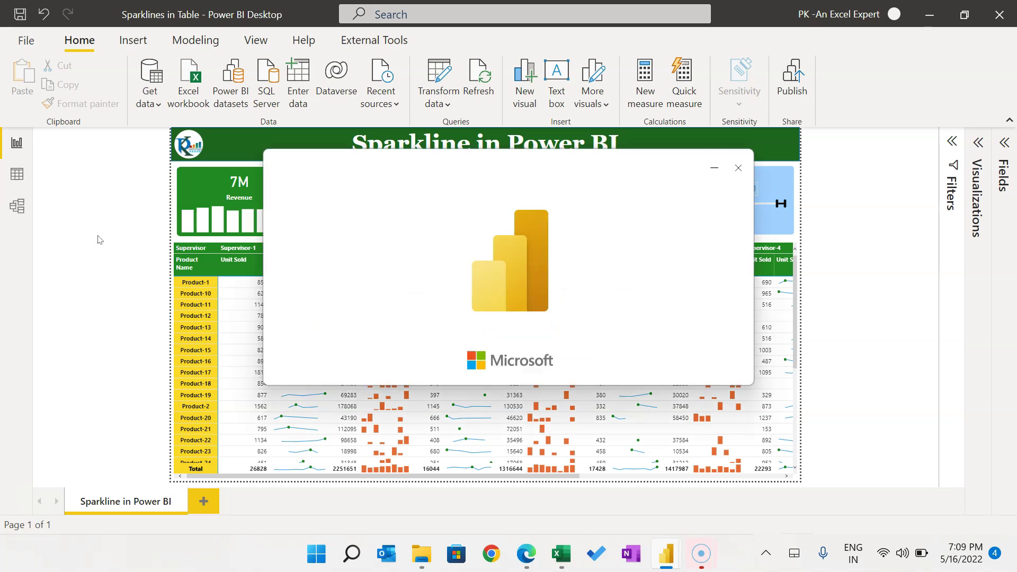
{"action": "left_click", "coordinate": [503, 188]}
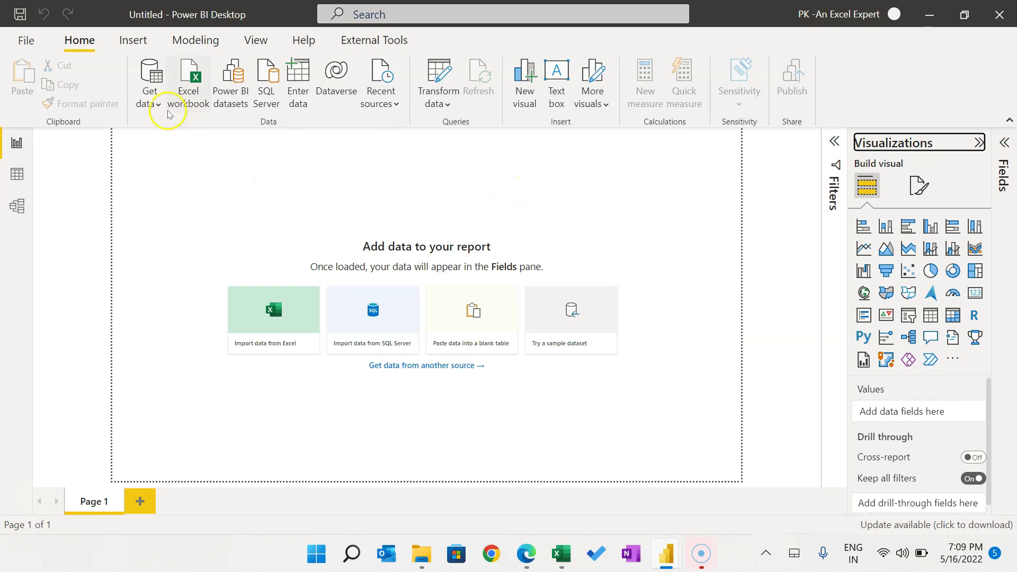
{"action": "left_click", "coordinate": [196, 94]}
{"action": "left_click", "coordinate": [414, 184]}
{"action": "left_click", "coordinate": [761, 502]}
- Load the Emp Master, Product Master and Sales Data tables from the workbook into the report
{"action": "left_click", "coordinate": [207, 133]}
{"action": "left_click", "coordinate": [207, 153]}
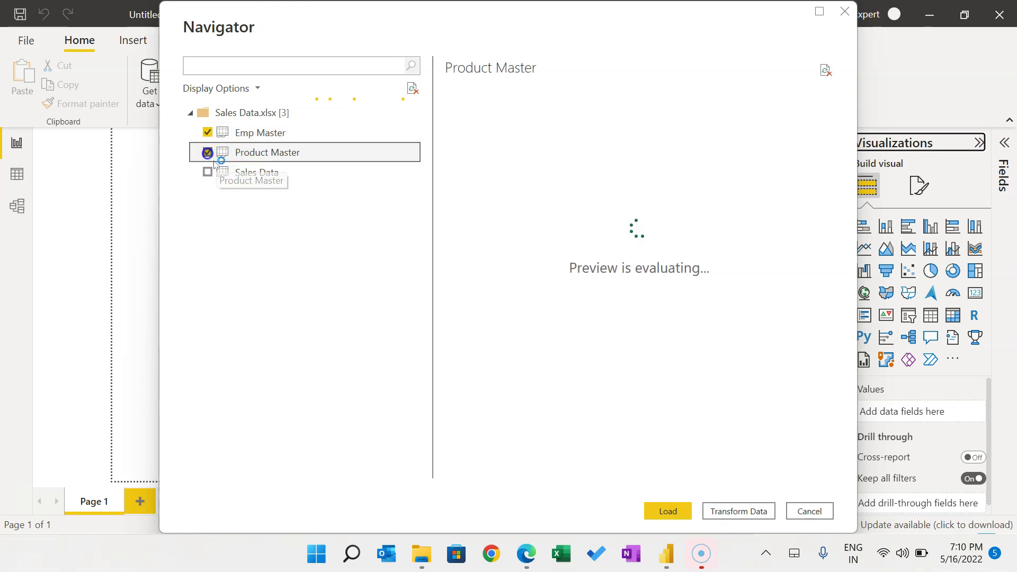
{"action": "left_click", "coordinate": [207, 172]}
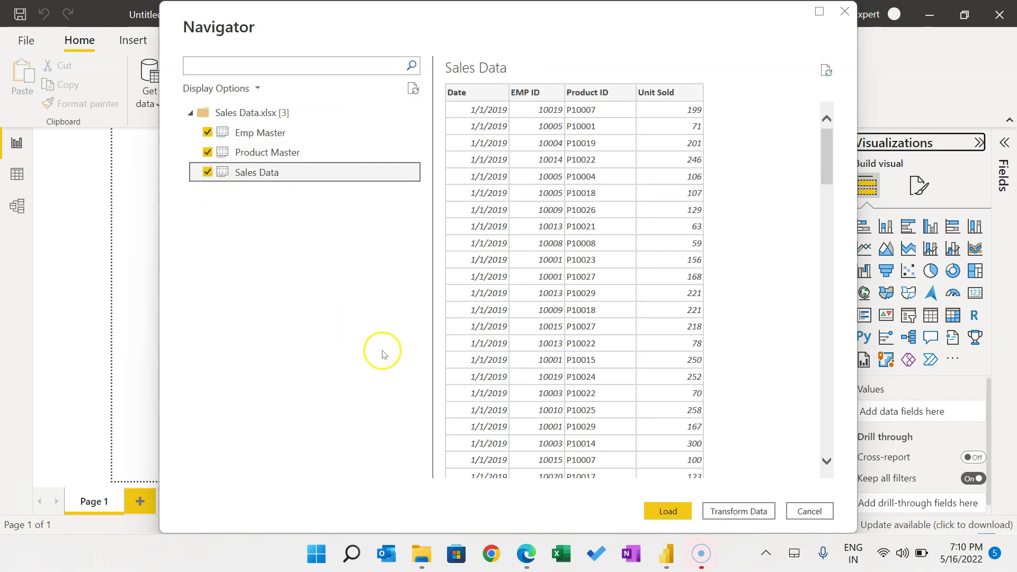
{"action": "left_click", "coordinate": [668, 511]}
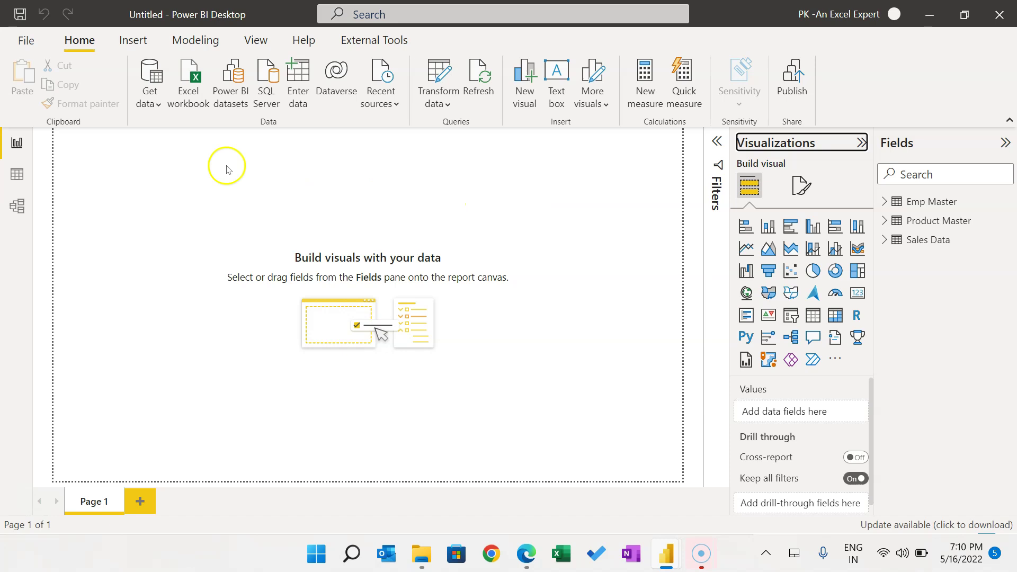
- Arrange the data model diagram with Product Master beside Emp Master and Sales Data between and below them
{"action": "left_click", "coordinate": [17, 207]}
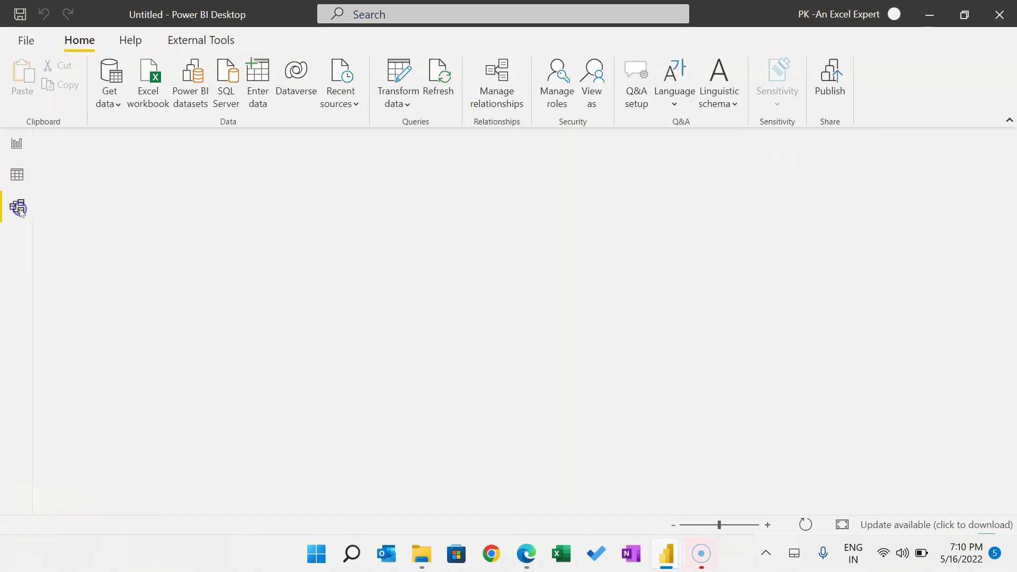
{"action": "left_click", "coordinate": [673, 525]}
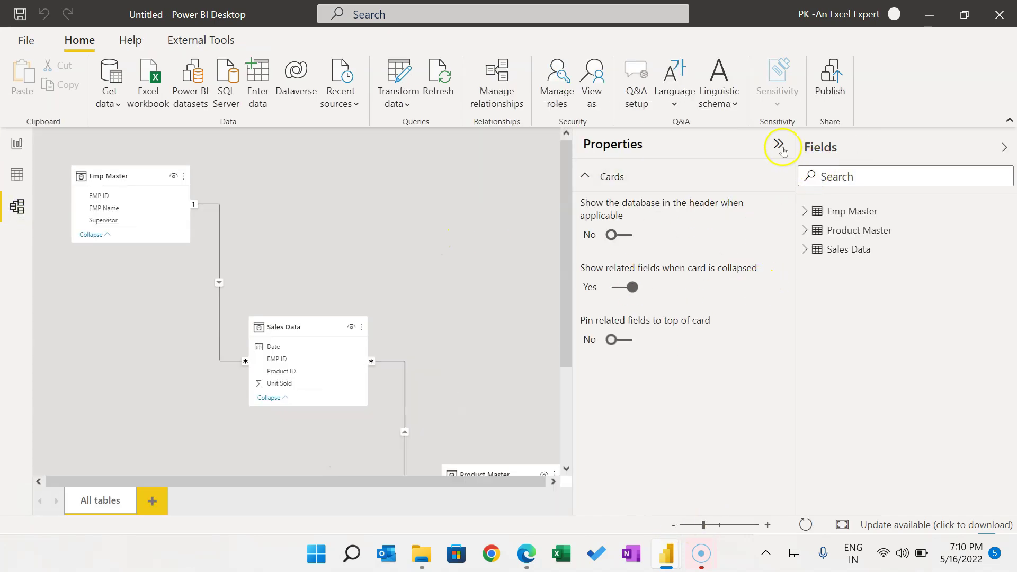
{"action": "left_click", "coordinate": [779, 144]}
{"action": "left_click", "coordinate": [1004, 147]}
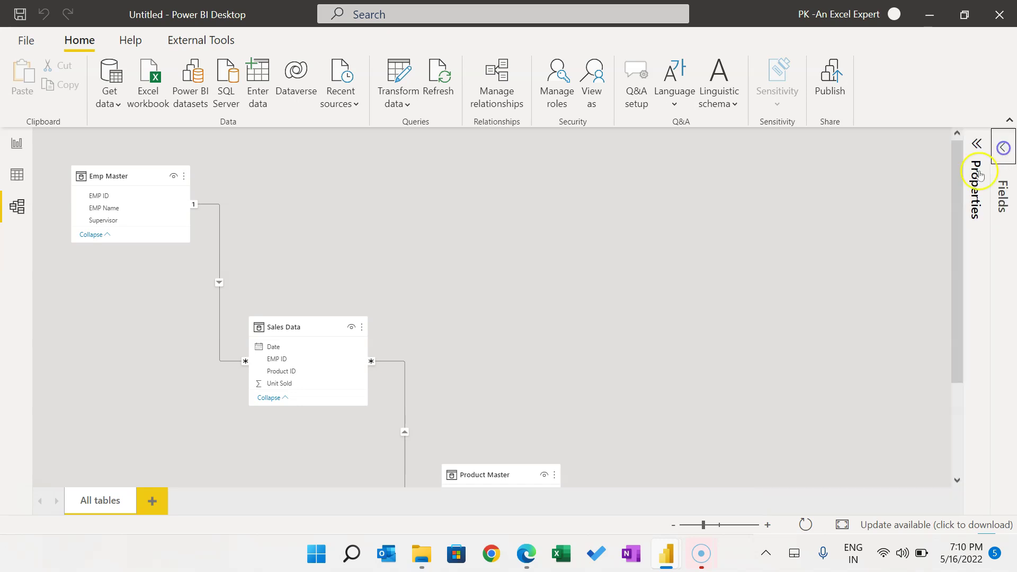
{"action": "left_click_drag", "start_coordinate": [525, 473], "coordinate": [487, 189]}
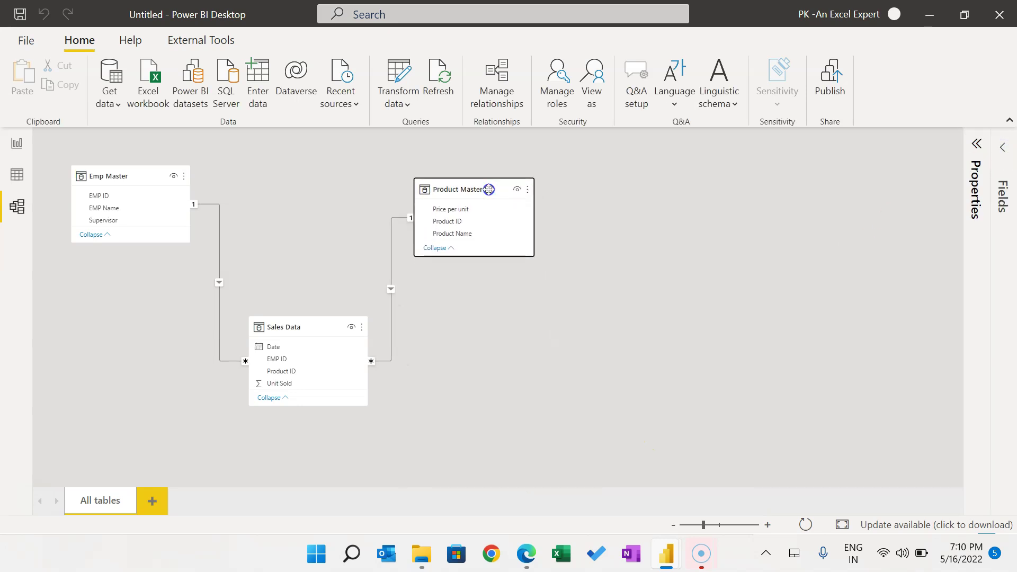
{"action": "left_click_drag", "start_coordinate": [300, 324], "coordinate": [280, 309]}
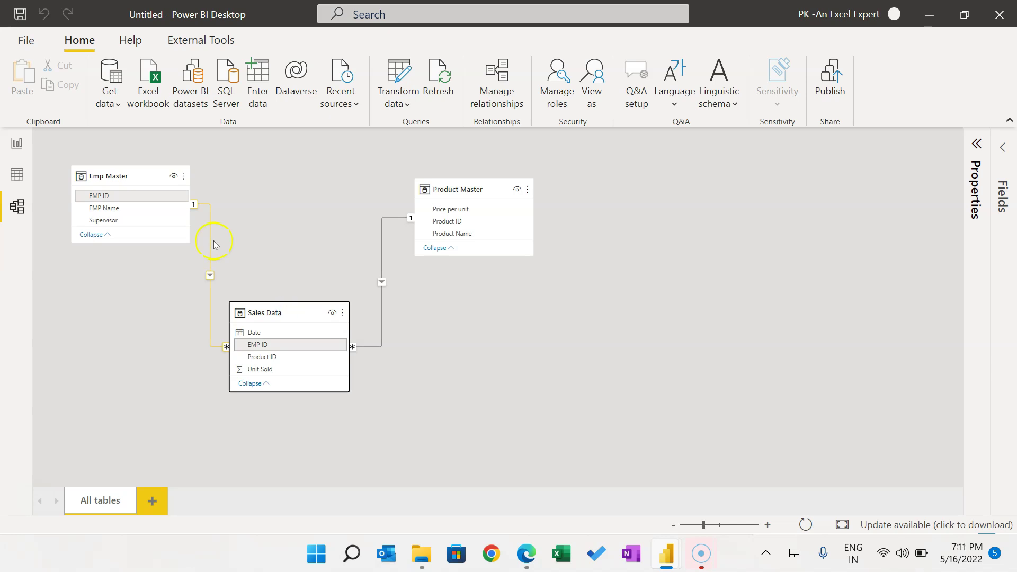
{"action": "left_click", "coordinate": [275, 243]}
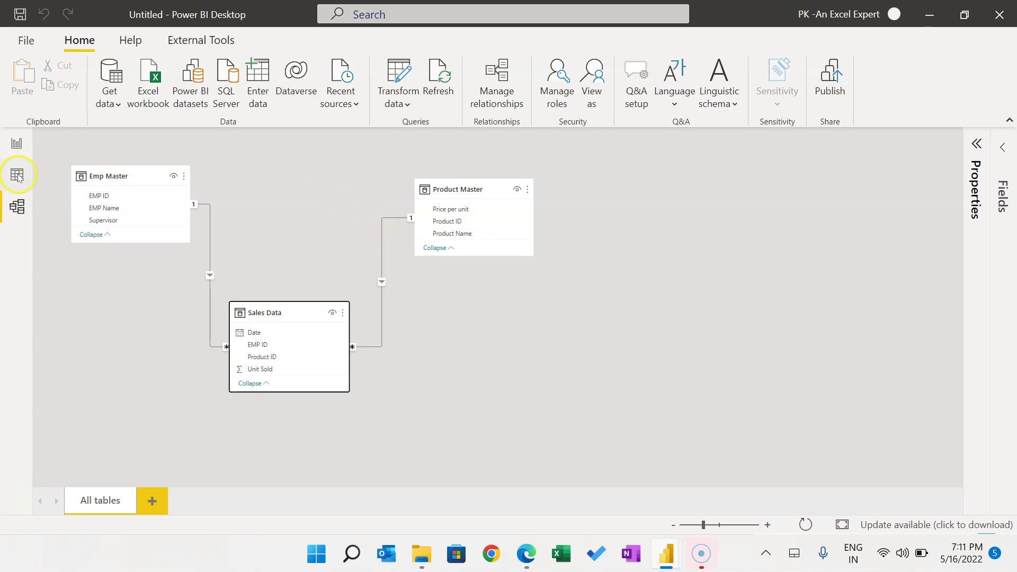
- Return to the report view and create a new measure named Revenue
{"action": "left_click", "coordinate": [18, 144]}
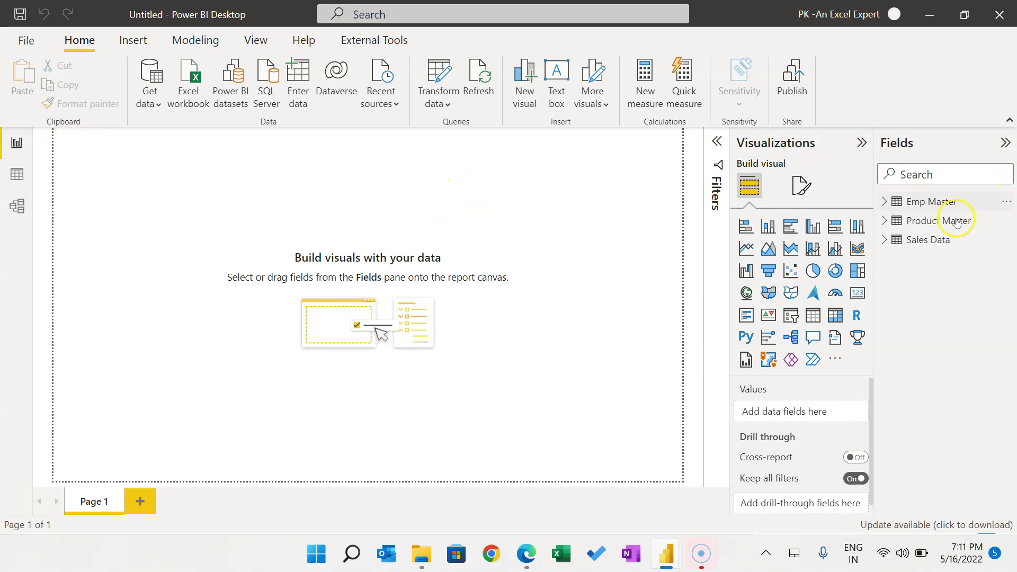
{"action": "left_click", "coordinate": [885, 239]}
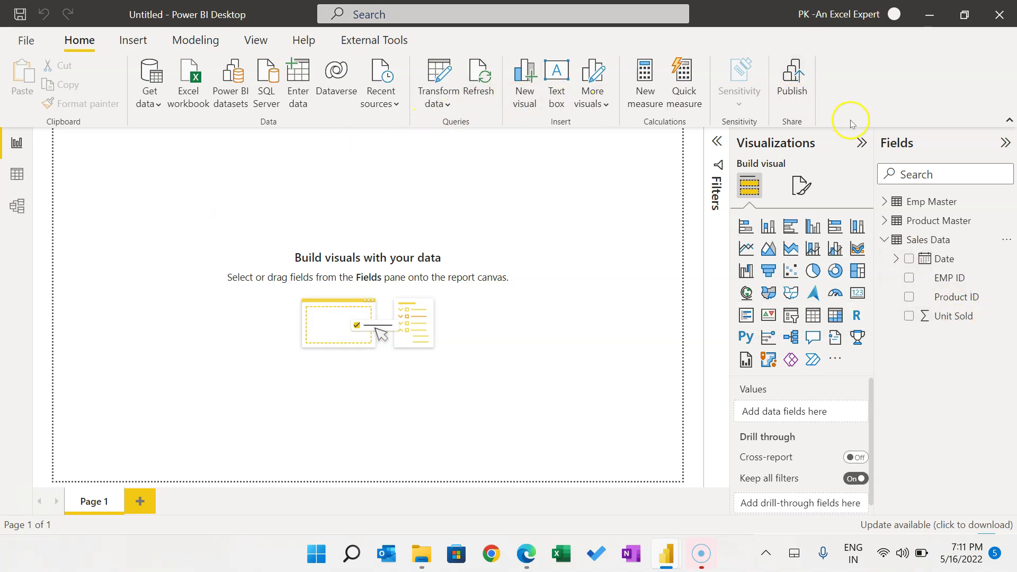
{"action": "left_click", "coordinate": [646, 83]}
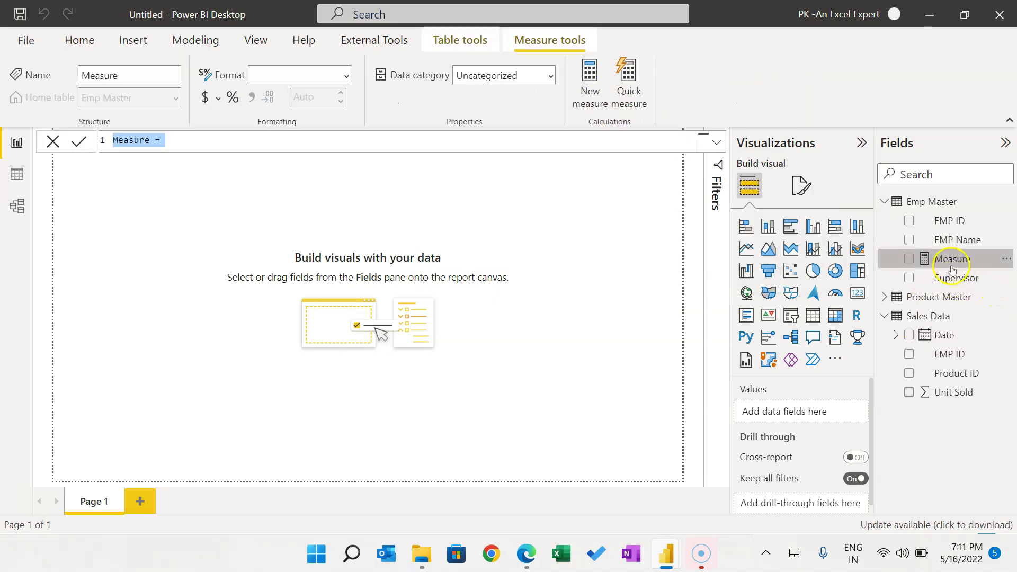
{"action": "type", "text": "Revenue"}
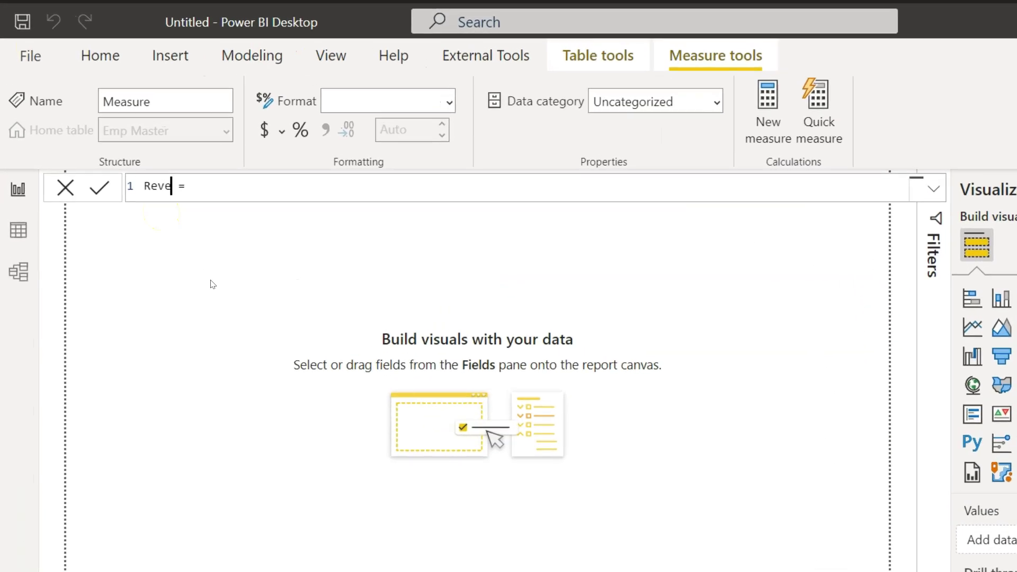
- Begin the Revenue formula with the SUMX function, using 'Sales Data' as its table argument
{"action": "left_click", "coordinate": [291, 181]}
{"action": "type", "text": "sum"}
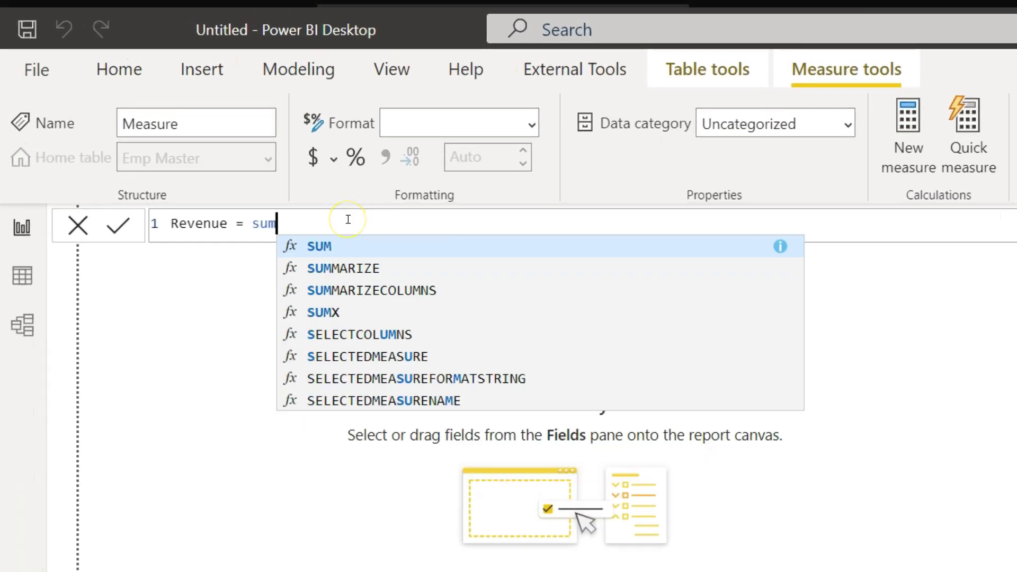
{"action": "key", "text": "Down"}
{"action": "key", "text": "Down"}
{"action": "key", "text": "Down"}
{"action": "key", "text": "Tab"}
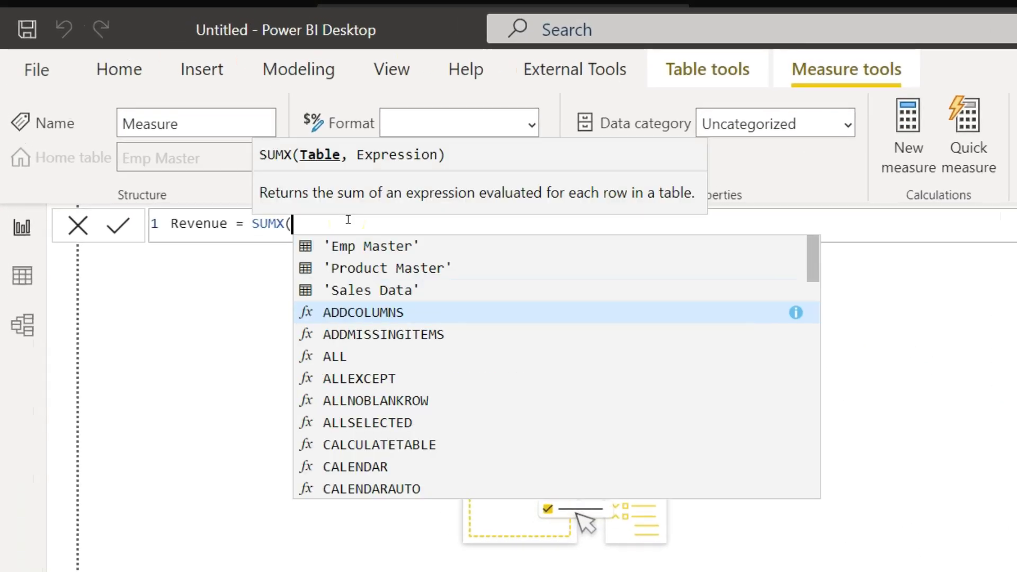
{"action": "type", "text": "sale"}
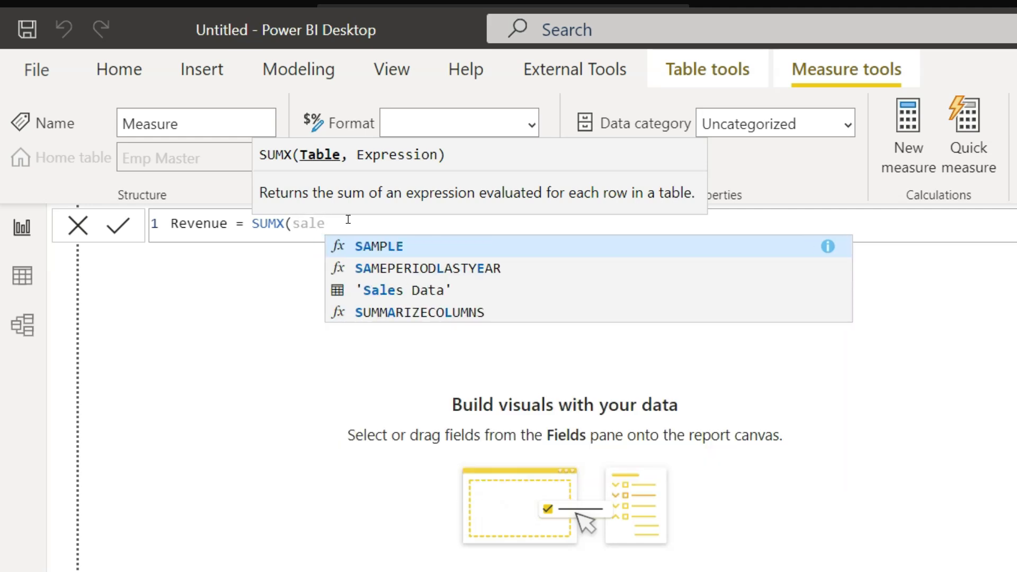
{"action": "key", "text": "Down"}
{"action": "key", "text": "Down"}
{"action": "key", "text": "Tab"}
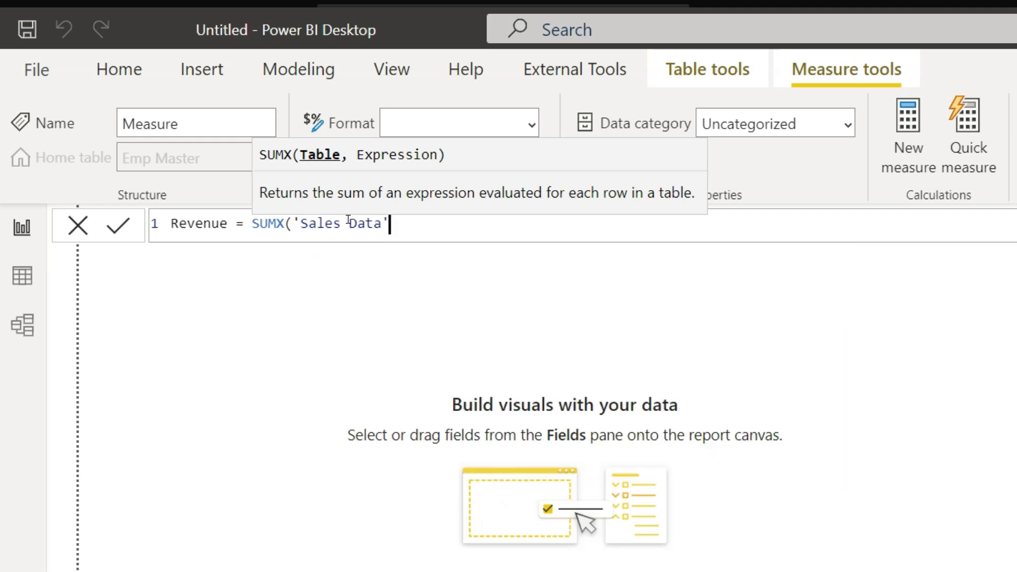
- Complete the Revenue formula's expression as 'Sales Data'[Unit Sold] multiplied by RELATED('Product Master'[Price per unit]), closing both functions
{"action": "type", "text": ","}
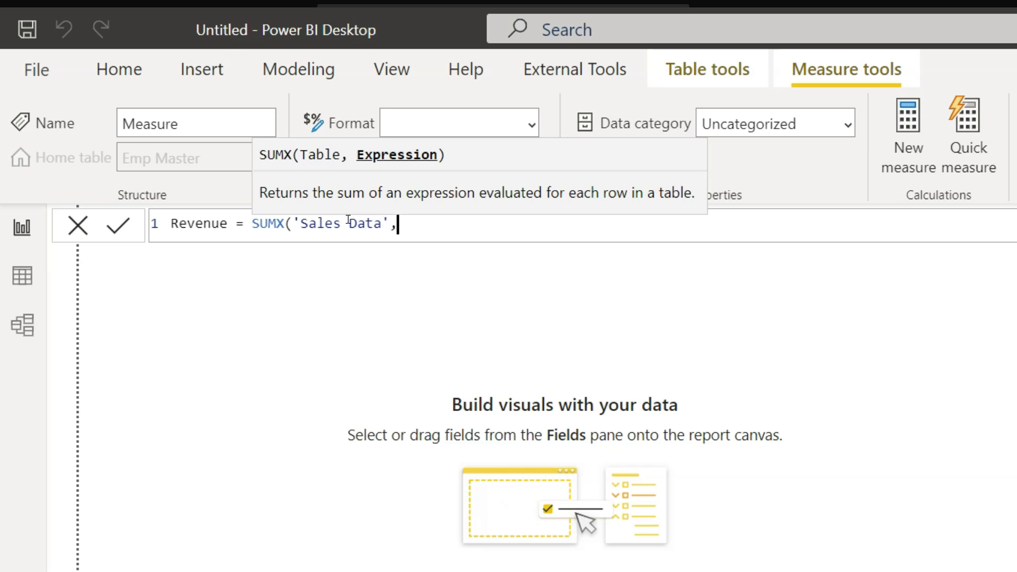
{"action": "type", "text": "unit"}
{"action": "key", "text": "Tab"}
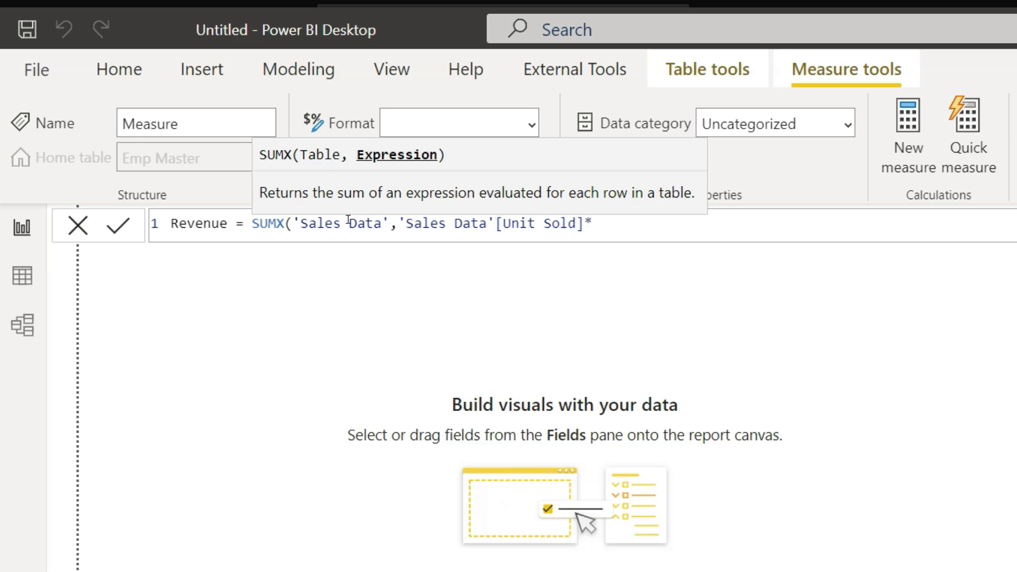
{"action": "type", "text": "*rel"}
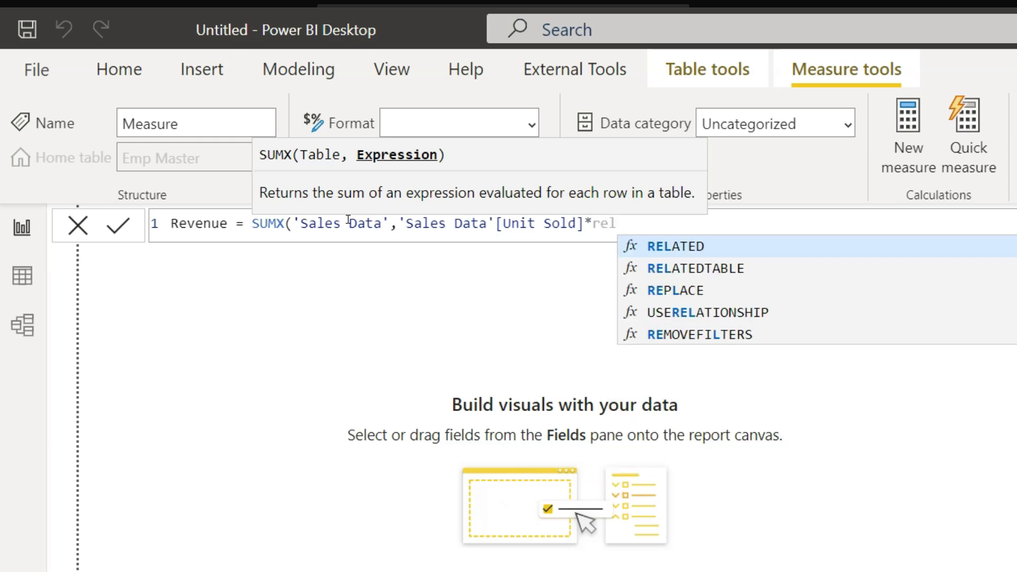
{"action": "key", "text": "Tab"}
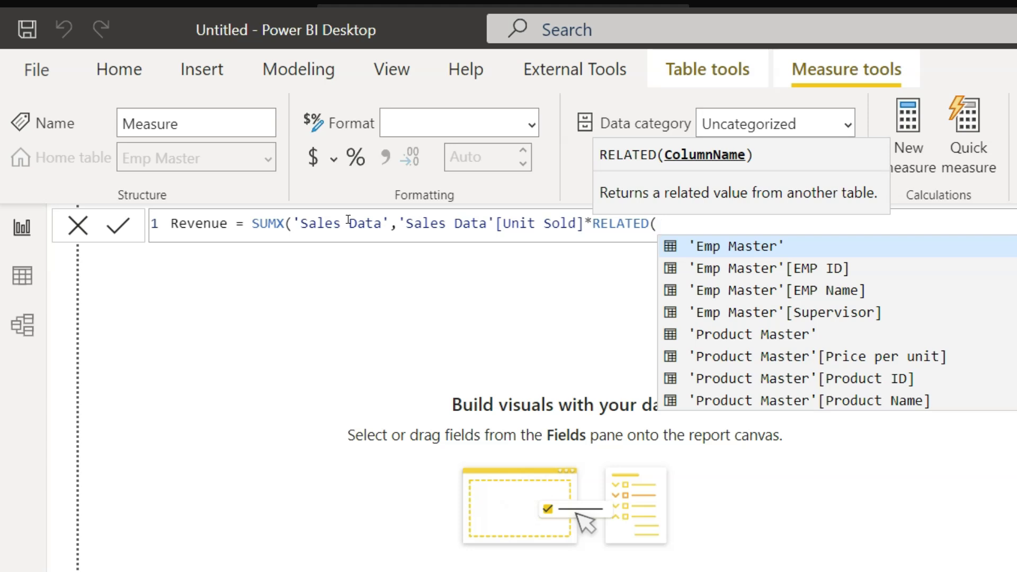
{"action": "type", "text": "price"}
{"action": "key", "text": "Tab"}
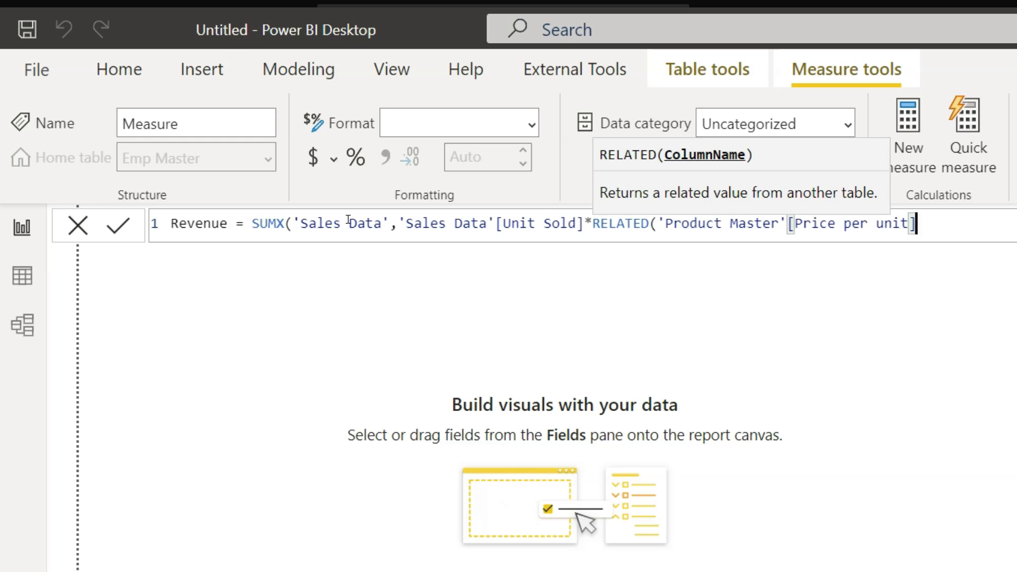
{"action": "type", "text": "))"}
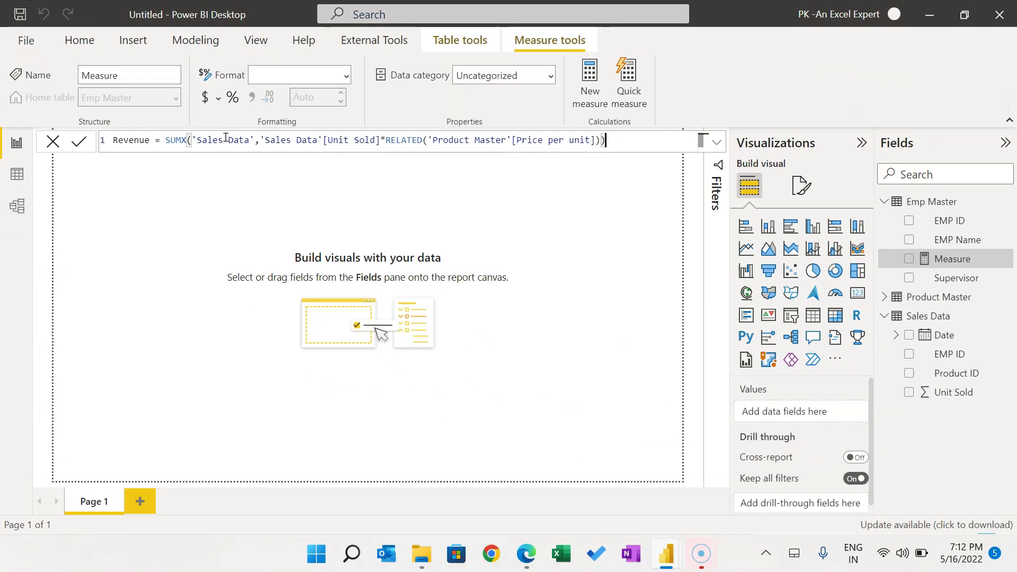
- Commit the Revenue measure and set its home table to Sales Data
{"action": "left_click", "coordinate": [78, 141]}
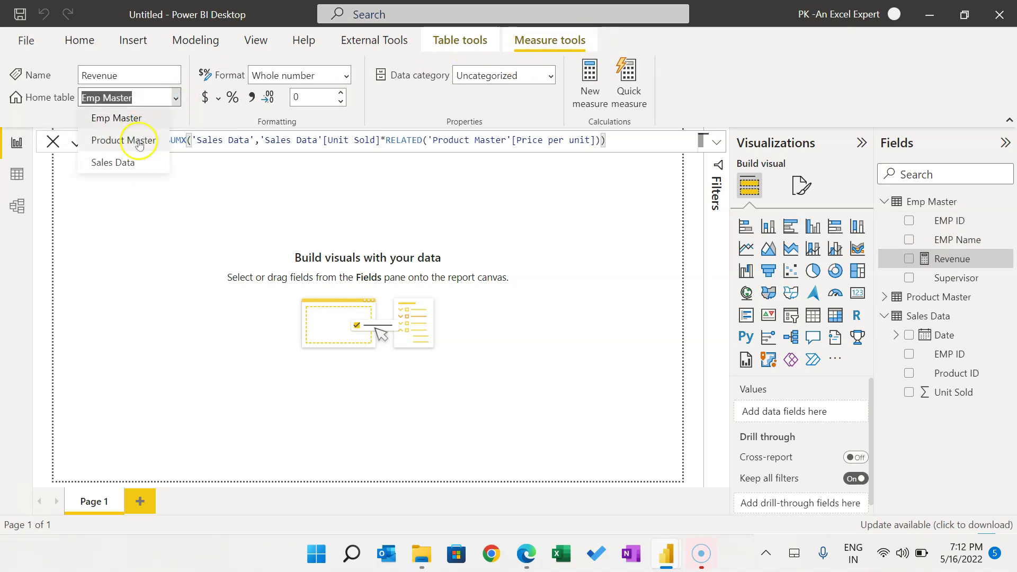
{"action": "left_click", "coordinate": [114, 162]}
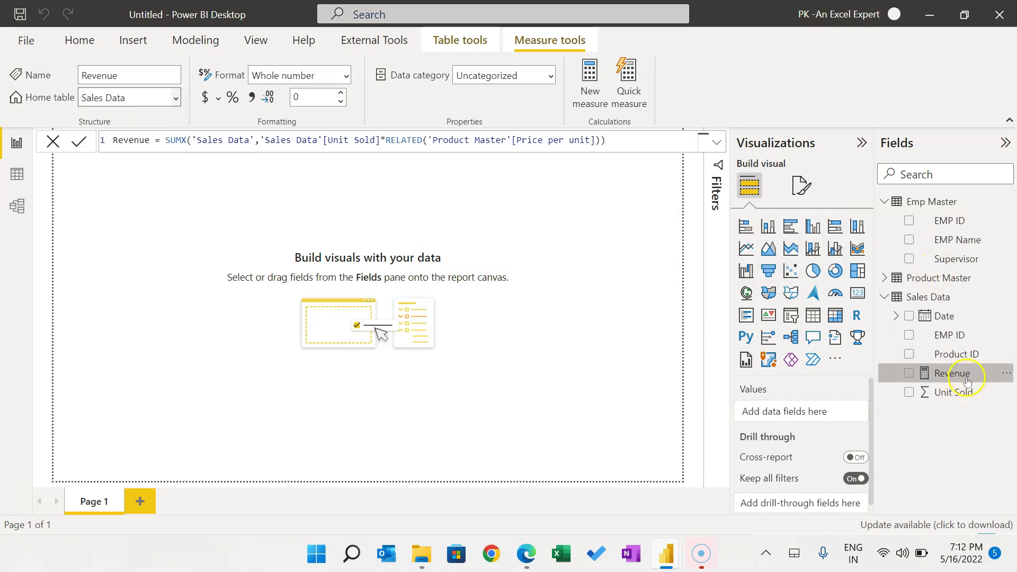
{"action": "left_click", "coordinate": [90, 192]}
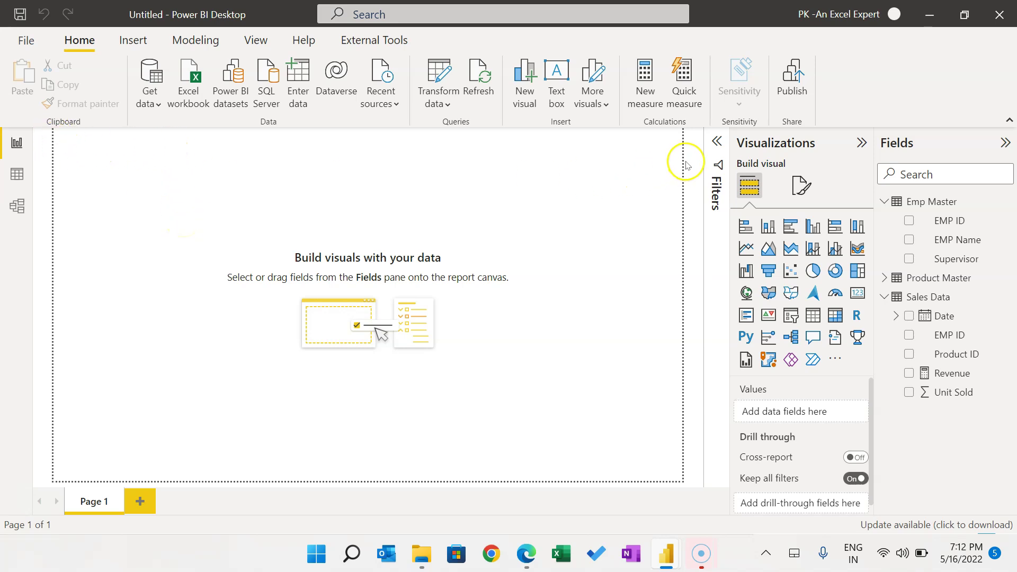
- Insert a rectangle and shape it into a thin banner spanning the full width of the page's upper edge
{"action": "left_click", "coordinate": [132, 40]}
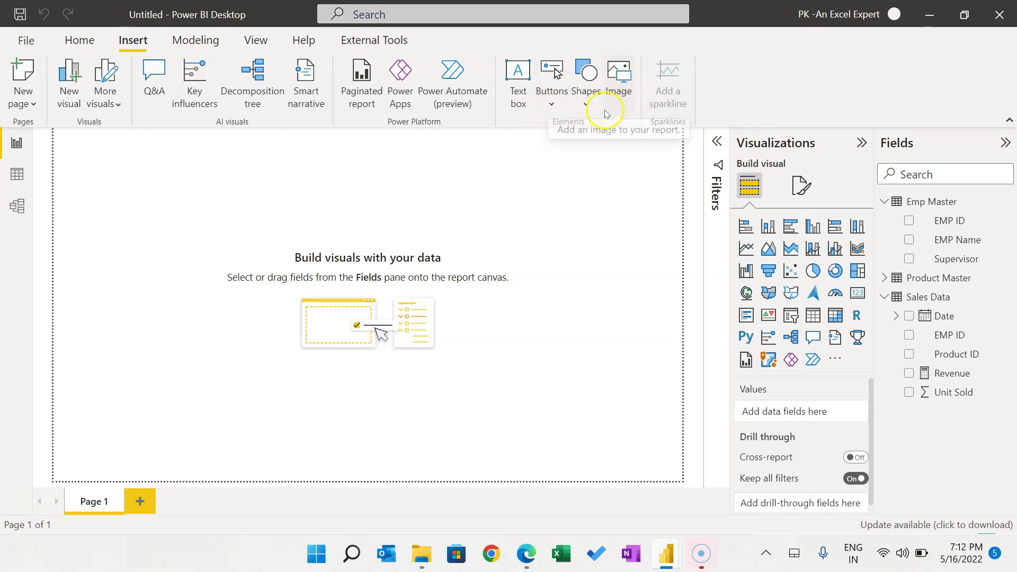
{"action": "left_click", "coordinate": [585, 95]}
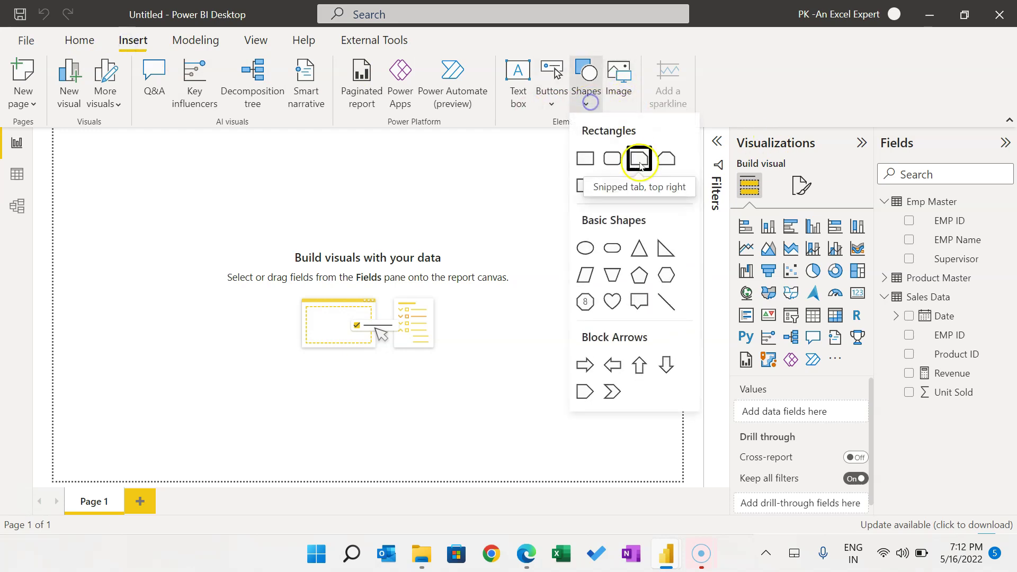
{"action": "left_click", "coordinate": [585, 159]}
{"action": "left_click_drag", "start_coordinate": [153, 183], "coordinate": [548, 174]}
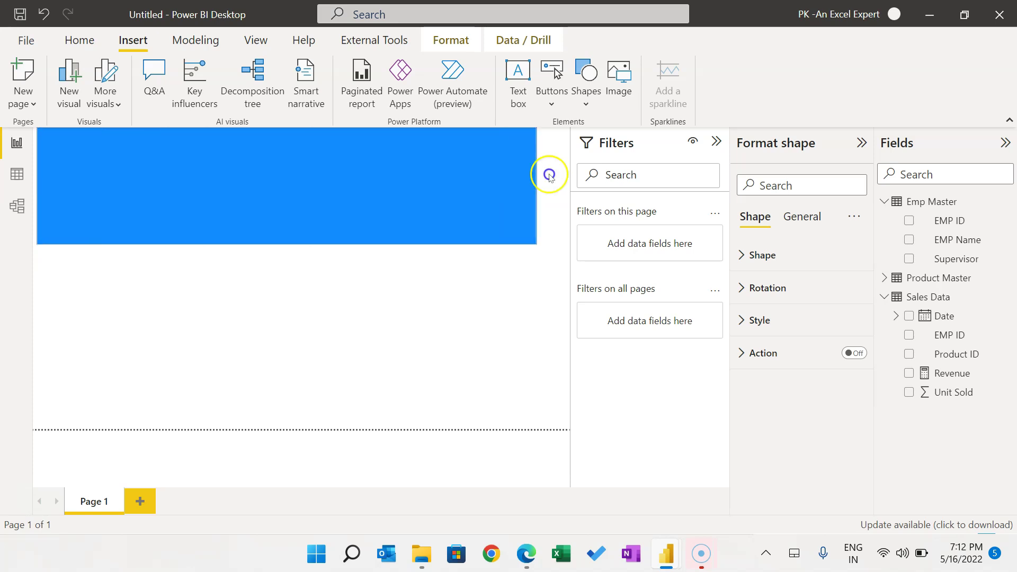
{"action": "left_click_drag", "start_coordinate": [302, 245], "coordinate": [303, 154]}
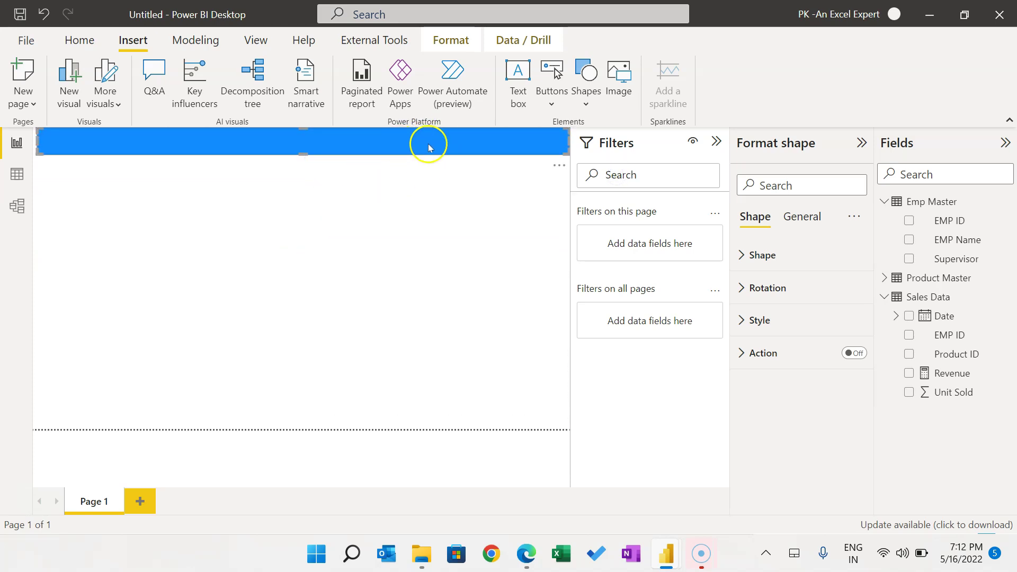
- Fill the banner rectangle with the darker shade of the blue theme color
{"action": "left_click", "coordinate": [760, 320]}
{"action": "left_click", "coordinate": [773, 394]}
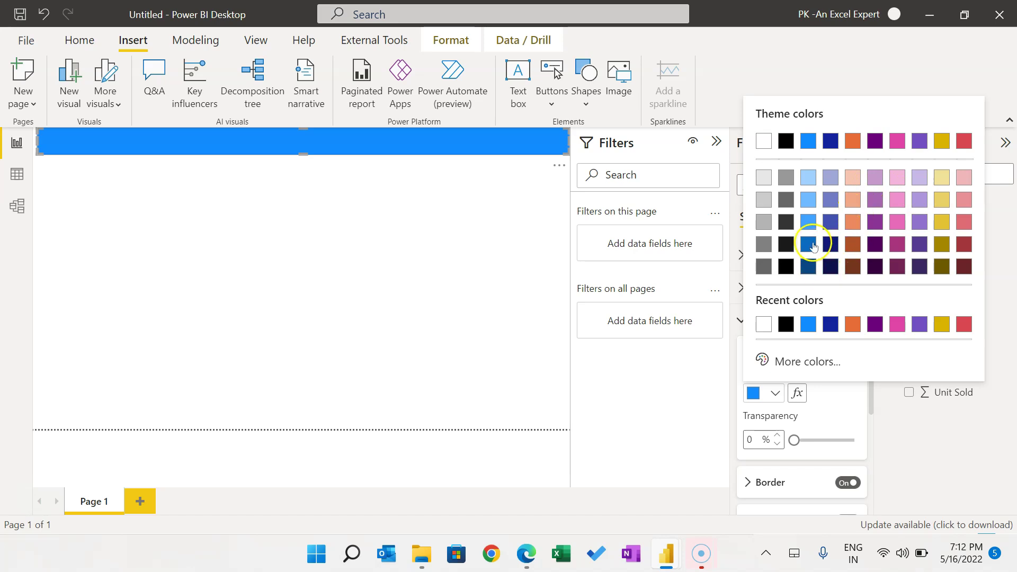
{"action": "left_click", "coordinate": [808, 245]}
{"action": "left_click", "coordinate": [442, 245]}
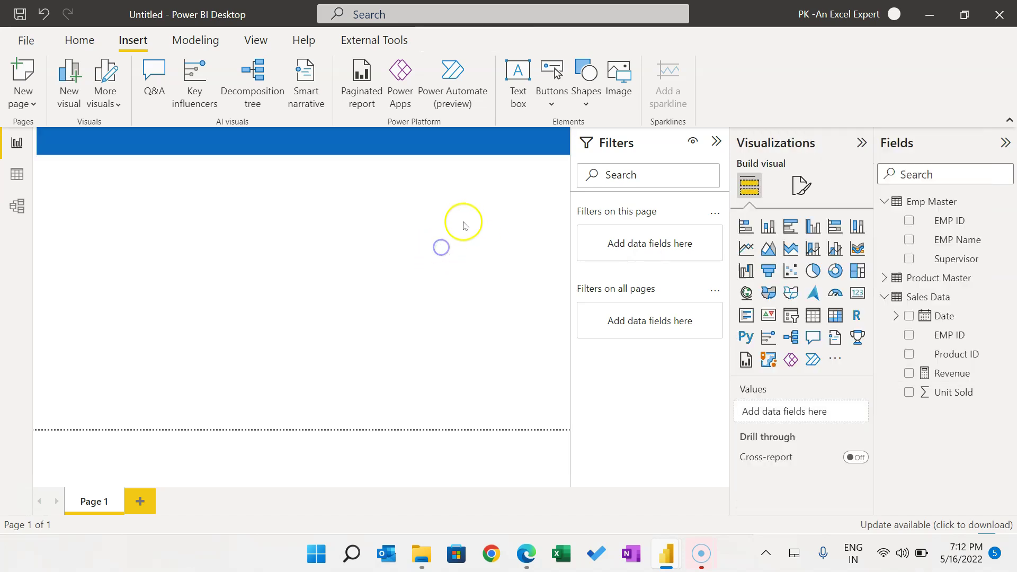
- Add a text box reading "Sparkline in Power BI", with font size 36 and centered alignment
{"action": "left_click", "coordinate": [518, 91]}
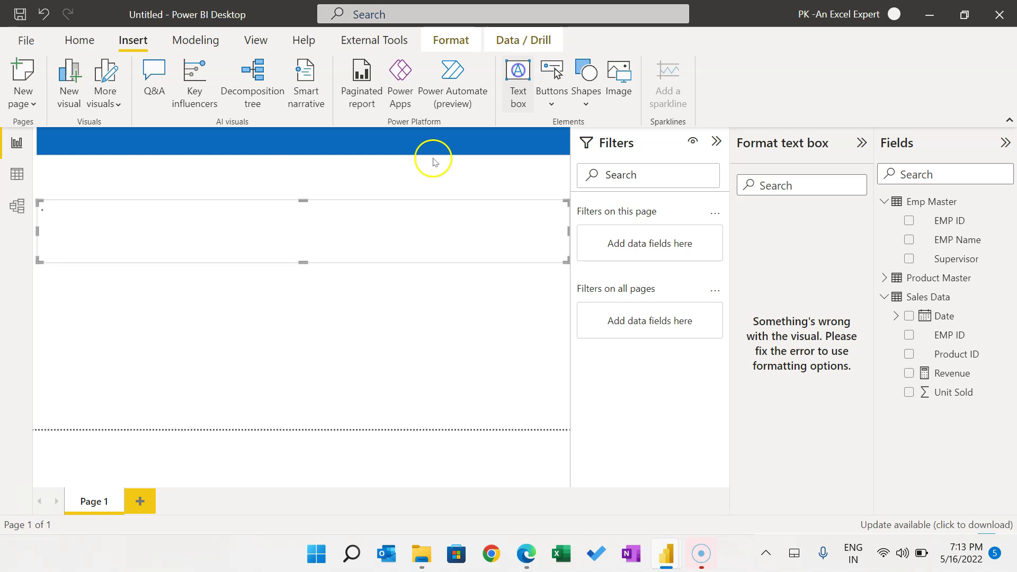
{"action": "left_click", "coordinate": [305, 229]}
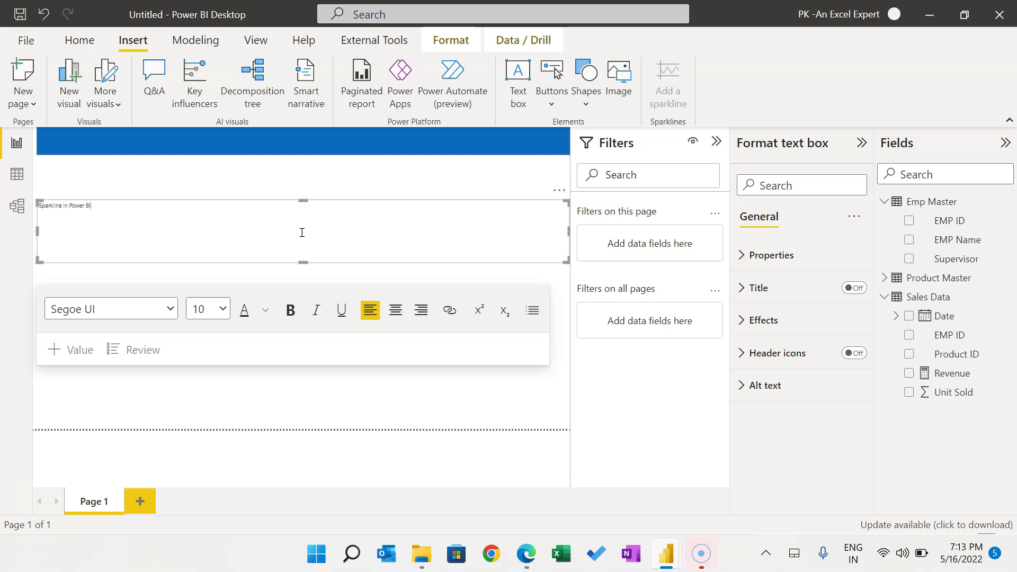
{"action": "left_click", "coordinate": [220, 309]}
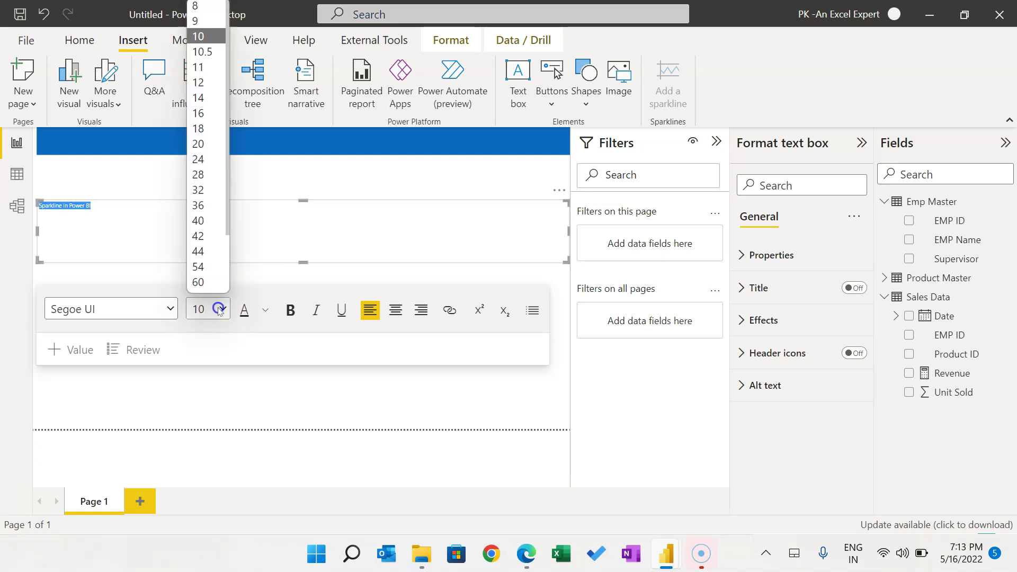
{"action": "left_click", "coordinate": [212, 205]}
{"action": "left_click", "coordinate": [395, 309]}
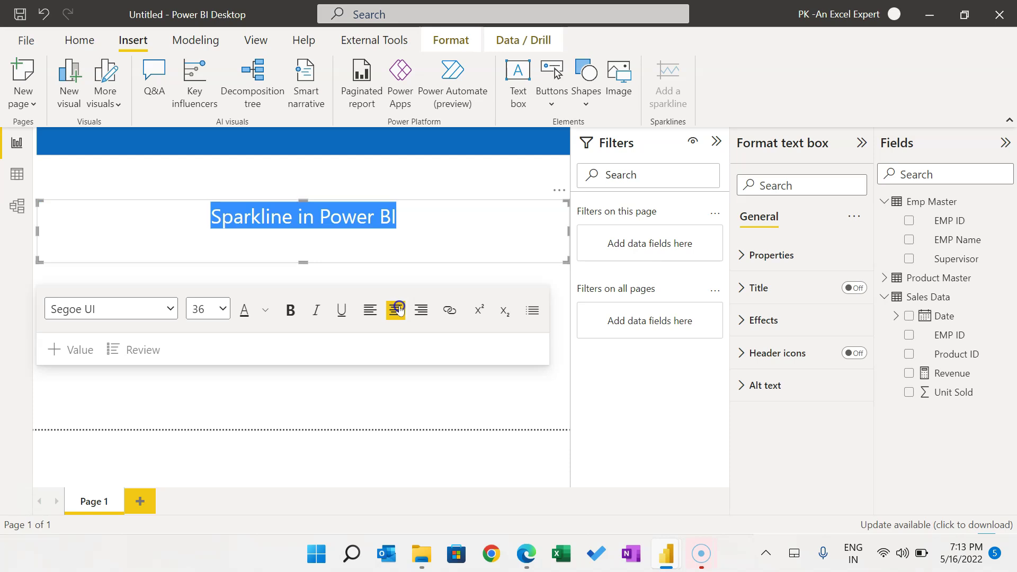
- Color the title text white and reduce the text box's height to fit the single line
{"action": "left_click", "coordinate": [263, 310]}
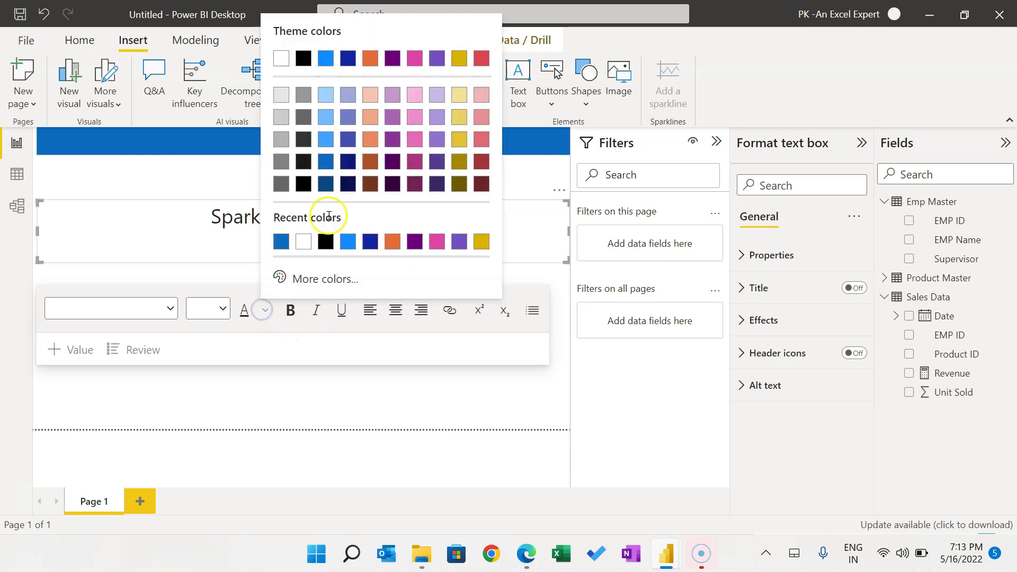
{"action": "left_click", "coordinate": [282, 58]}
{"action": "left_click_drag", "start_coordinate": [303, 262], "coordinate": [315, 232]}
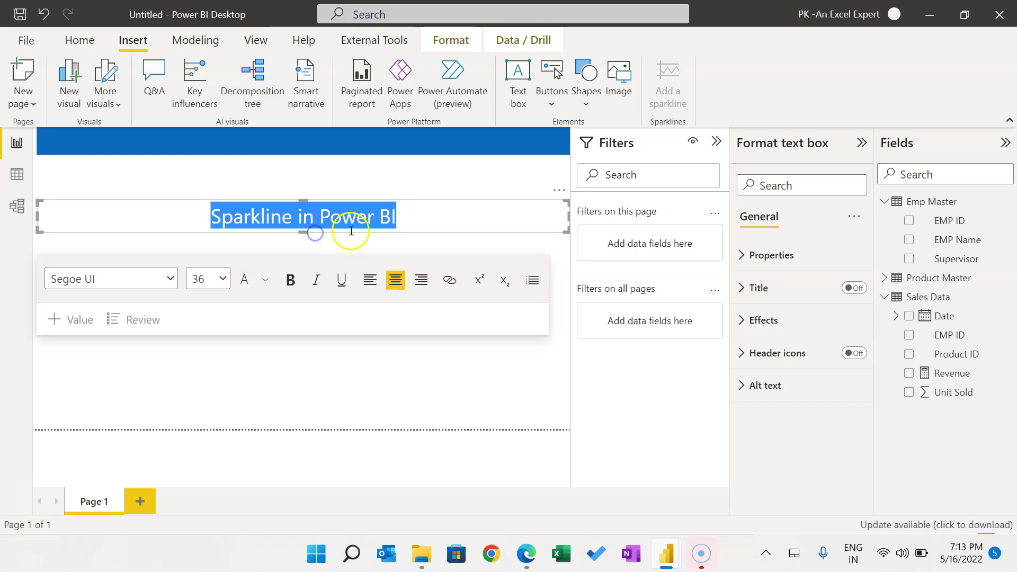
{"action": "left_click", "coordinate": [527, 234]}
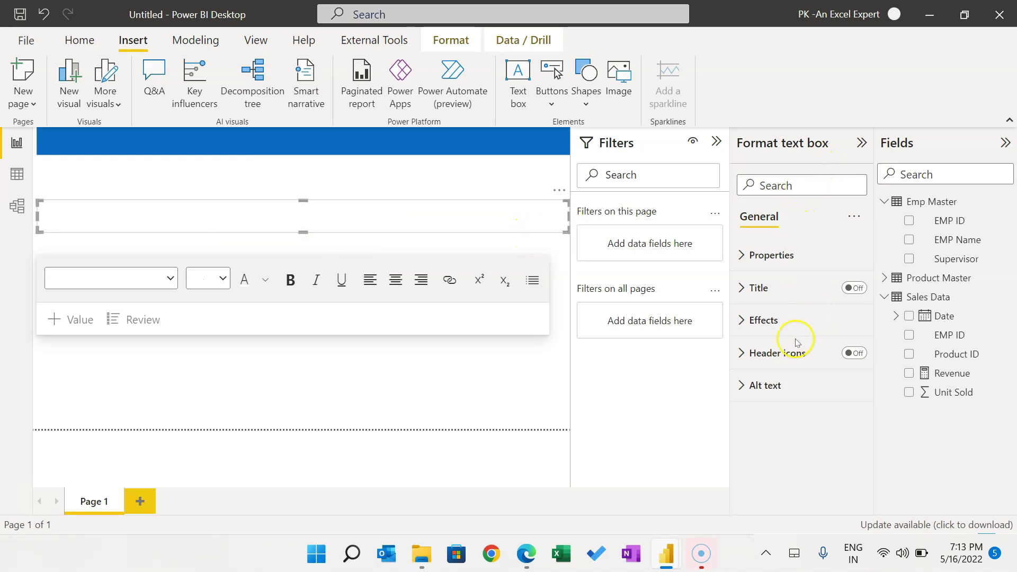
- Turn off the title text box's background and move it onto the blue banner
{"action": "left_click", "coordinate": [764, 321]}
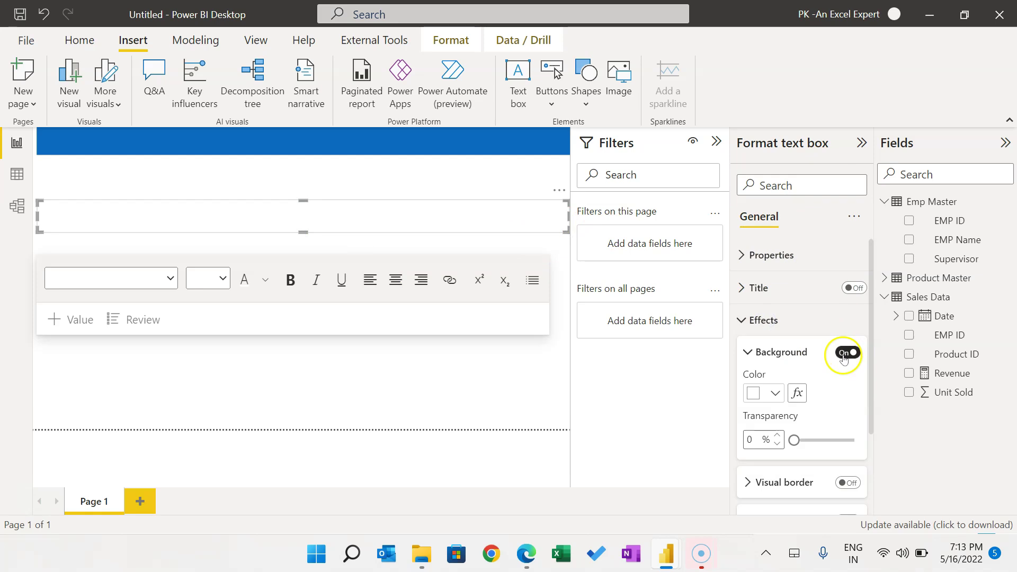
{"action": "left_click", "coordinate": [847, 352]}
{"action": "left_click", "coordinate": [395, 223]}
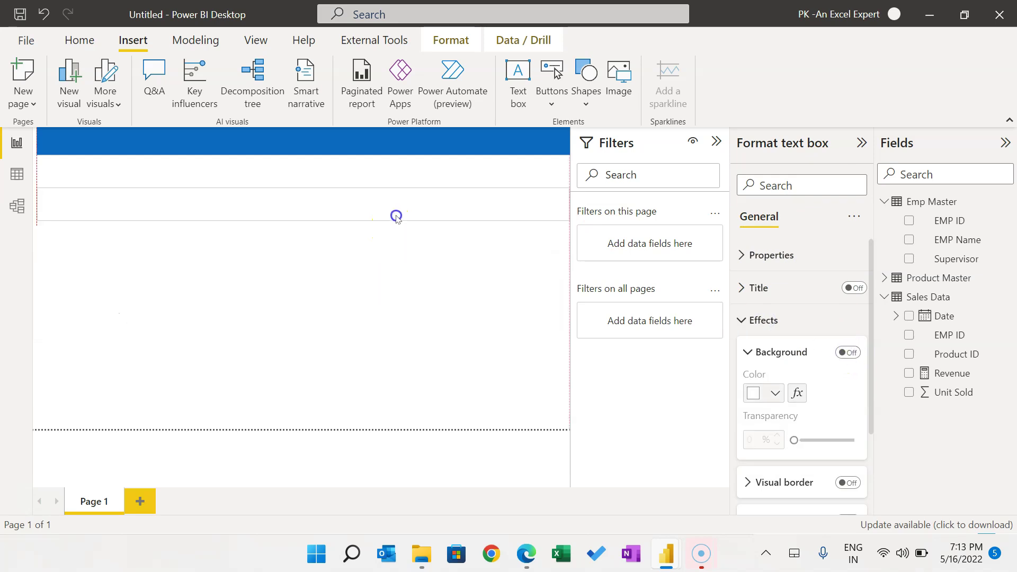
- Insert a rounded rectangle, shrink it to a card-sized block, and place it just below the banner's left end
{"action": "left_click", "coordinate": [593, 101]}
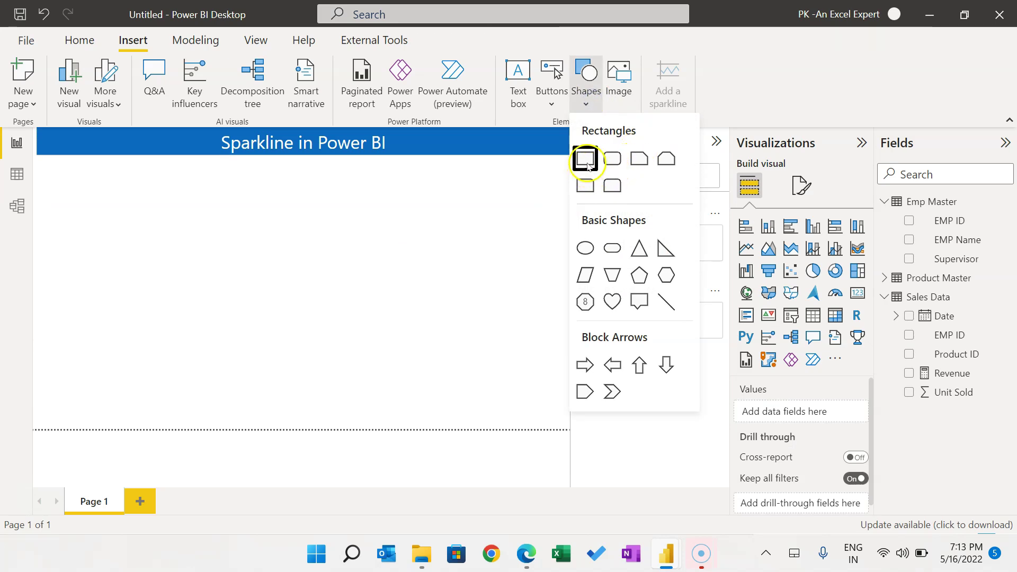
{"action": "left_click", "coordinate": [613, 160]}
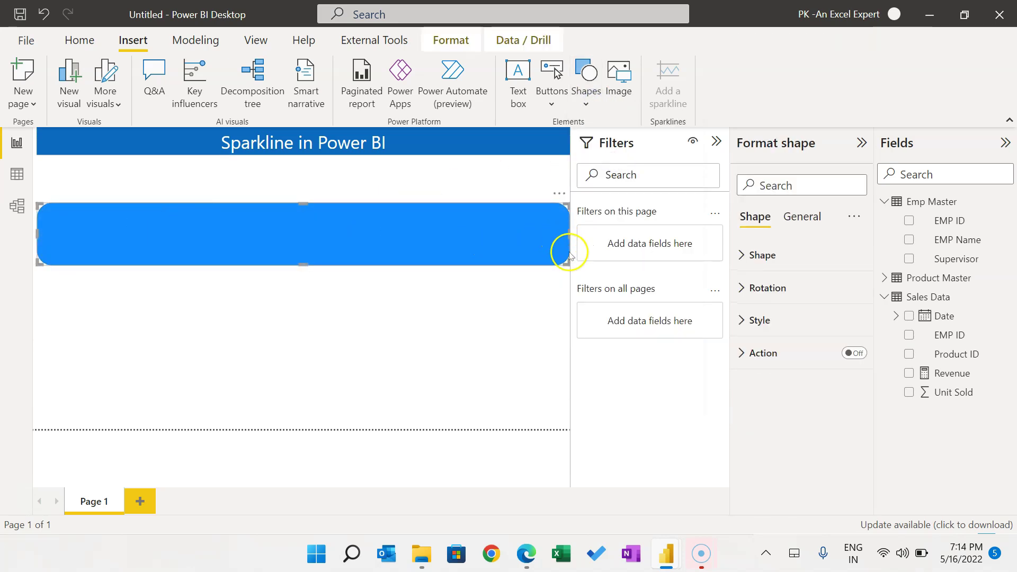
{"action": "left_click_drag", "start_coordinate": [563, 258], "coordinate": [191, 265]}
{"action": "left_click_drag", "start_coordinate": [123, 225], "coordinate": [119, 202]}
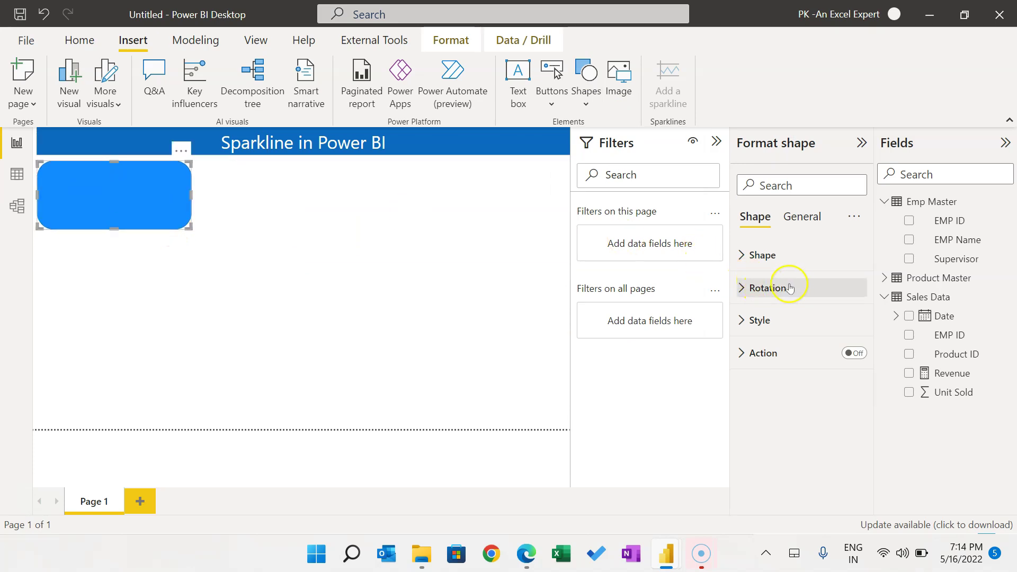
- Reduce the rounded rectangle's corner rounding so that its corners are only slightly curved
{"action": "left_click", "coordinate": [766, 256]}
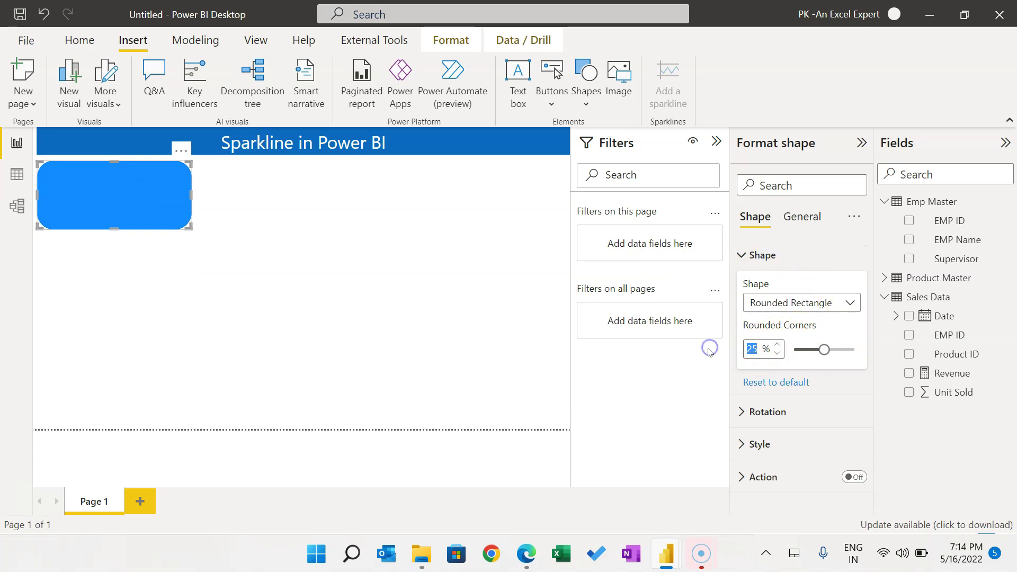
{"action": "type", "text": "0"}
{"action": "left_click", "coordinate": [295, 186]}
{"action": "left_click", "coordinate": [142, 189]}
{"action": "left_click", "coordinate": [285, 205]}
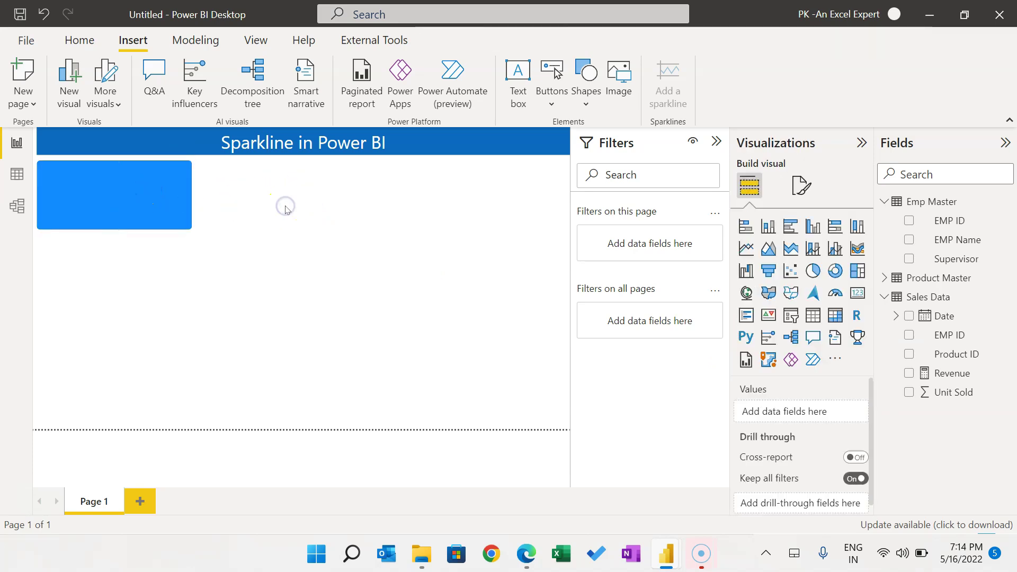
- Add a card visual below the blue rectangle showing the Revenue measure
{"action": "left_click", "coordinate": [857, 294]}
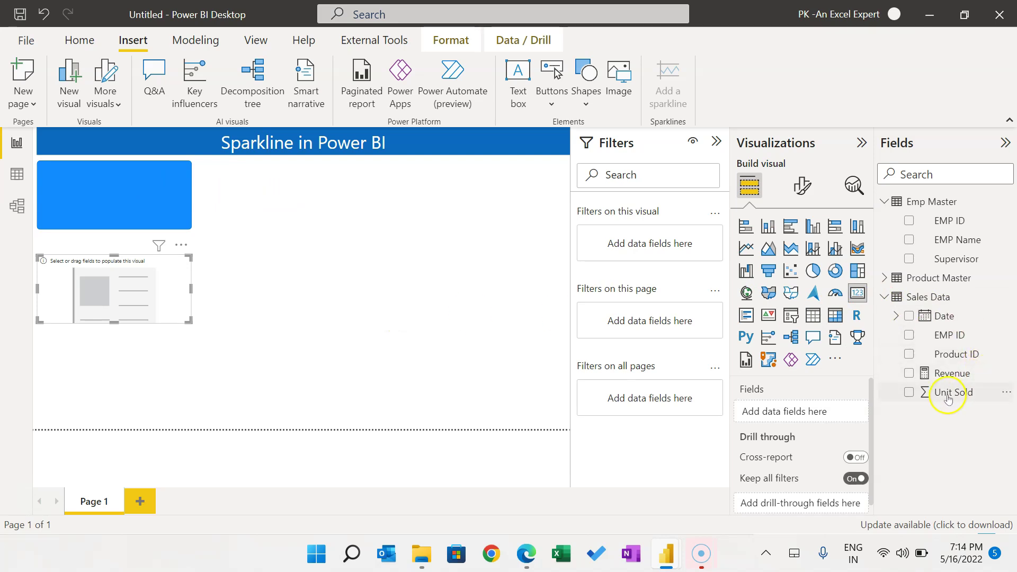
{"action": "left_click_drag", "start_coordinate": [948, 374], "coordinate": [799, 406]}
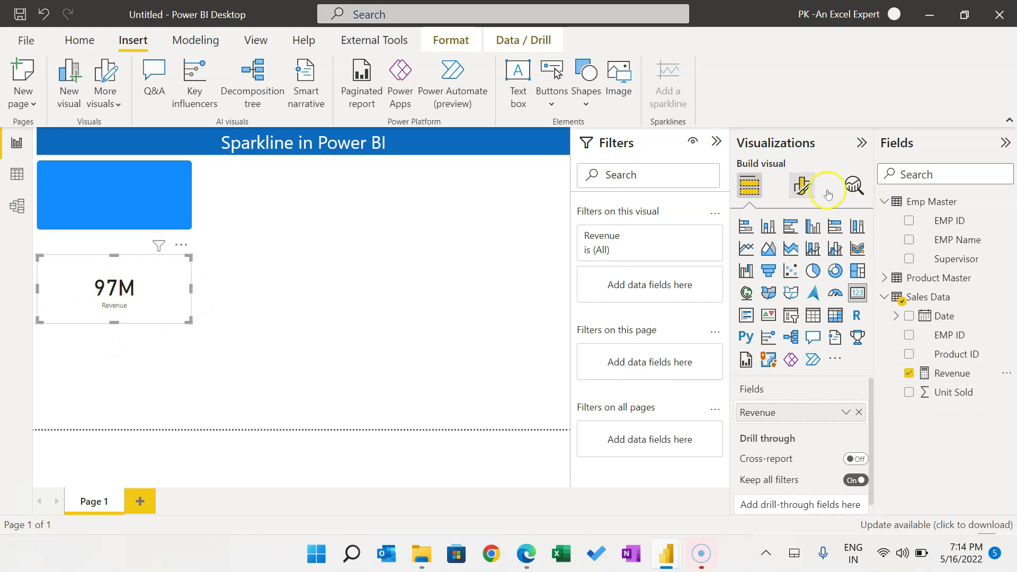
- Format the Revenue card's callout value with font size 25 and white color
{"action": "left_click", "coordinate": [803, 186]}
{"action": "left_click", "coordinate": [769, 295]}
{"action": "left_click_drag", "start_coordinate": [836, 343], "coordinate": [806, 343]}
{"action": "type", "text": "2"}
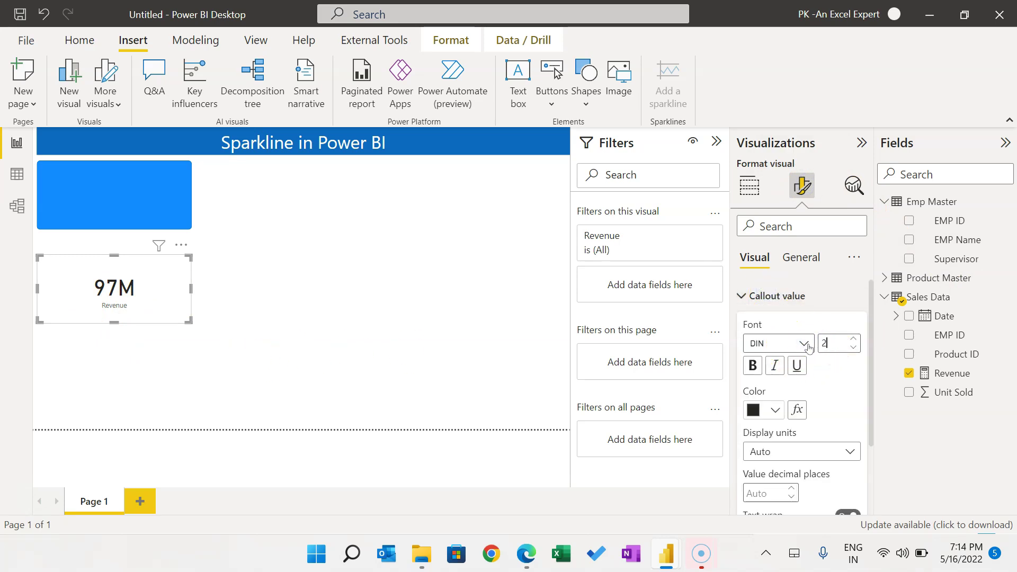
{"action": "type", "text": "5"}
{"action": "scroll", "coordinate": [814, 435], "scroll_direction": "down", "scroll_amount": 1}
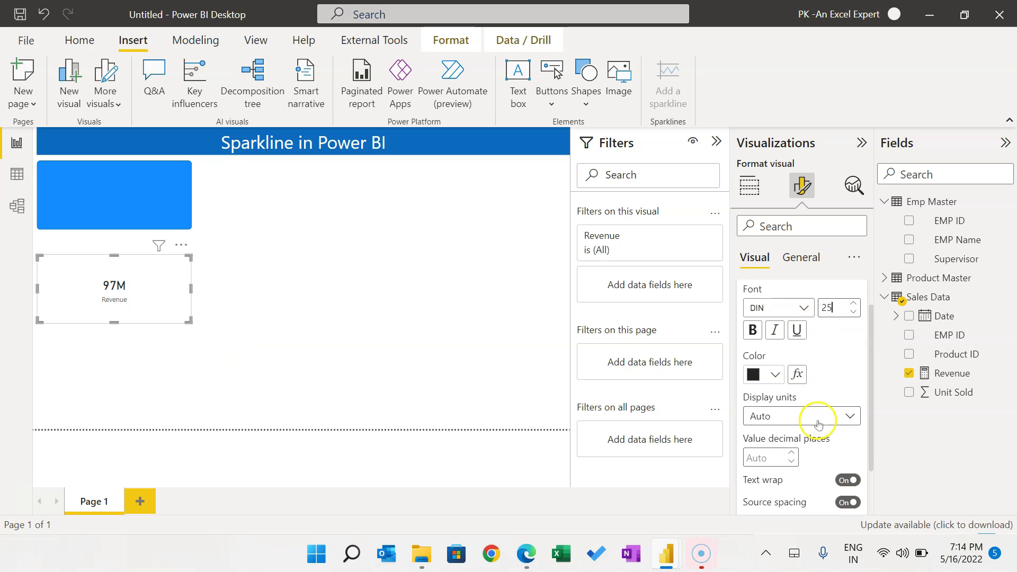
{"action": "left_click", "coordinate": [775, 377]}
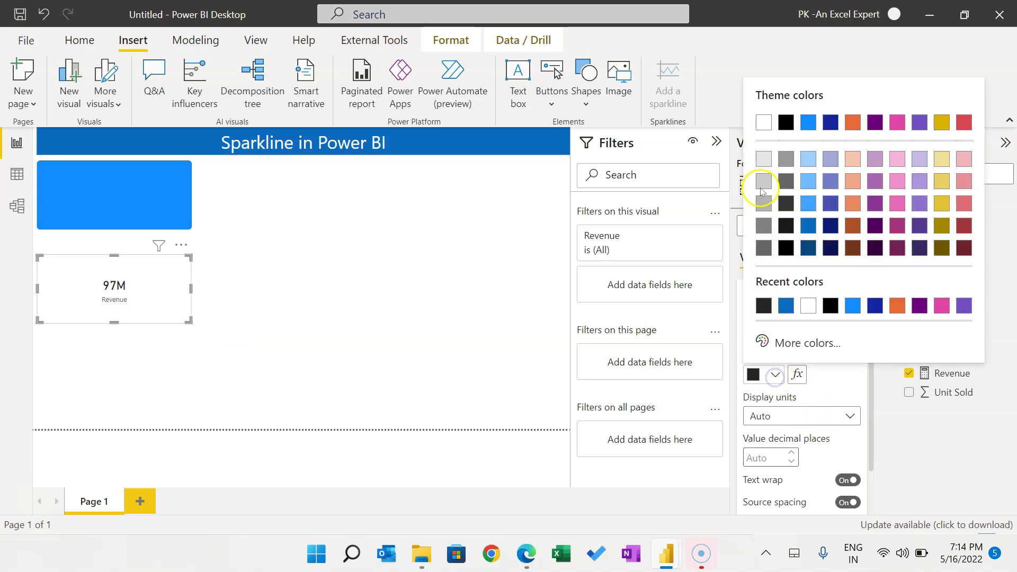
{"action": "left_click", "coordinate": [763, 120]}
{"action": "scroll", "coordinate": [805, 356], "scroll_direction": "down", "scroll_amount": 2}
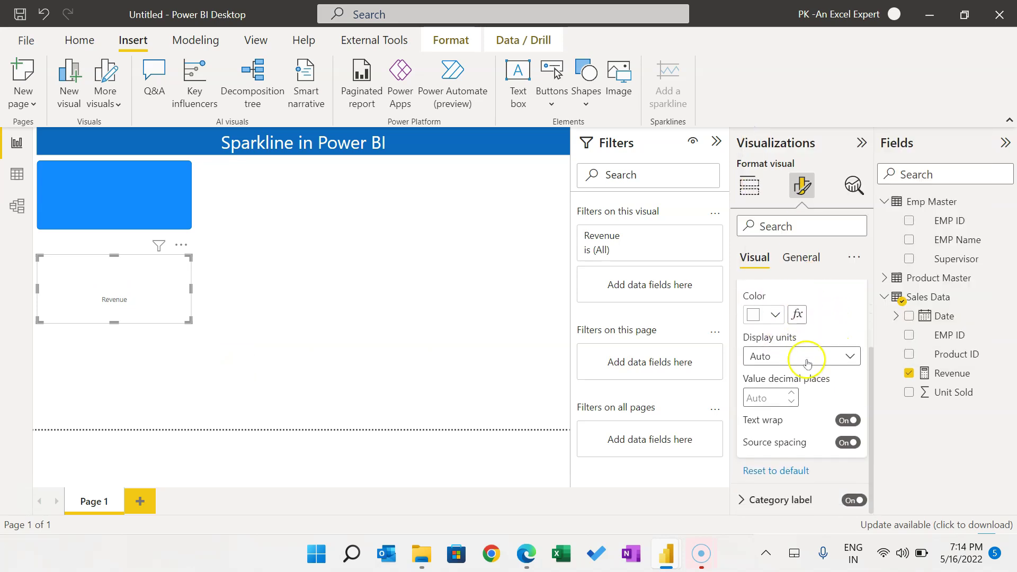
- Set the Revenue card's category label color to white
{"action": "left_click", "coordinate": [791, 500]}
{"action": "scroll", "coordinate": [834, 440], "scroll_direction": "down", "scroll_amount": 1}
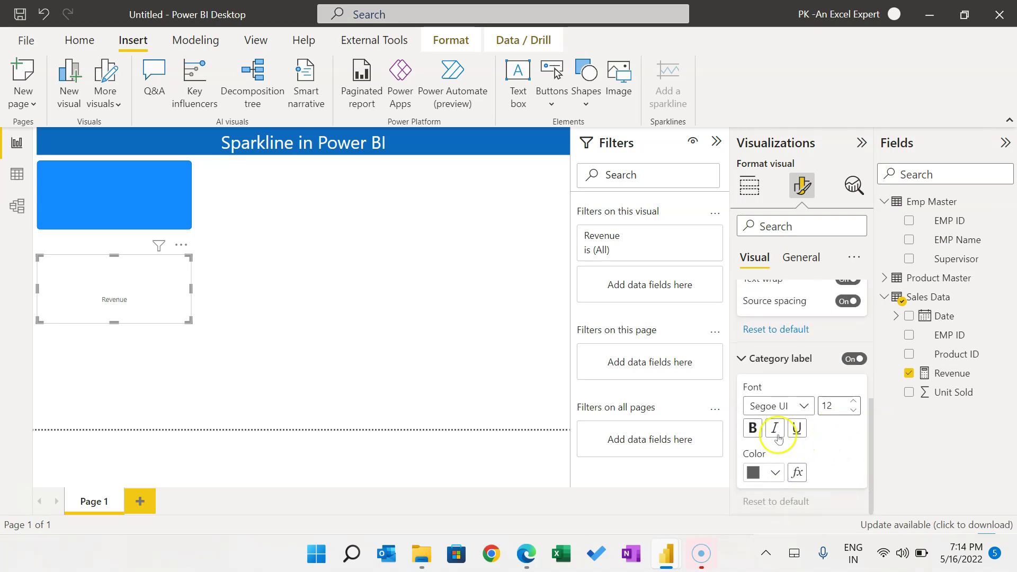
{"action": "left_click", "coordinate": [771, 480]}
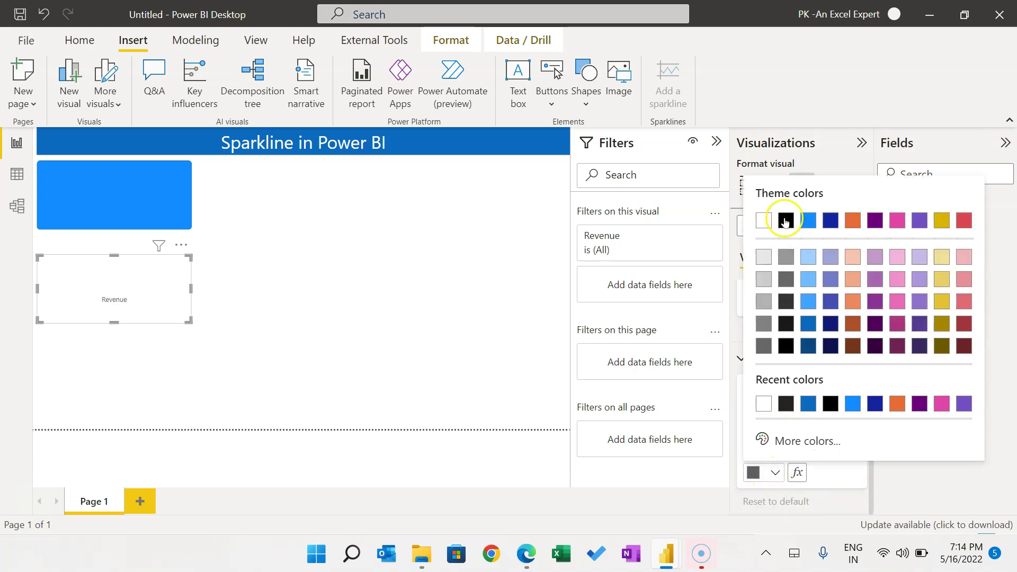
{"action": "left_click", "coordinate": [759, 221]}
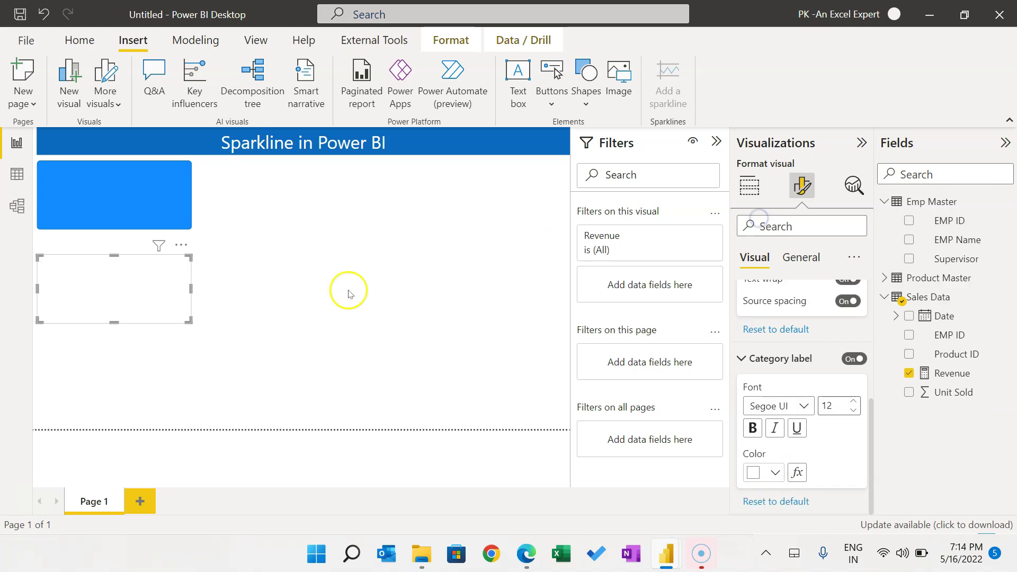
- Turn off the Revenue card's background and place the card over the upper part of the blue rectangle
{"action": "scroll", "coordinate": [795, 392], "scroll_direction": "down", "scroll_amount": 5}
{"action": "scroll", "coordinate": [779, 332], "scroll_direction": "up", "scroll_amount": 2}
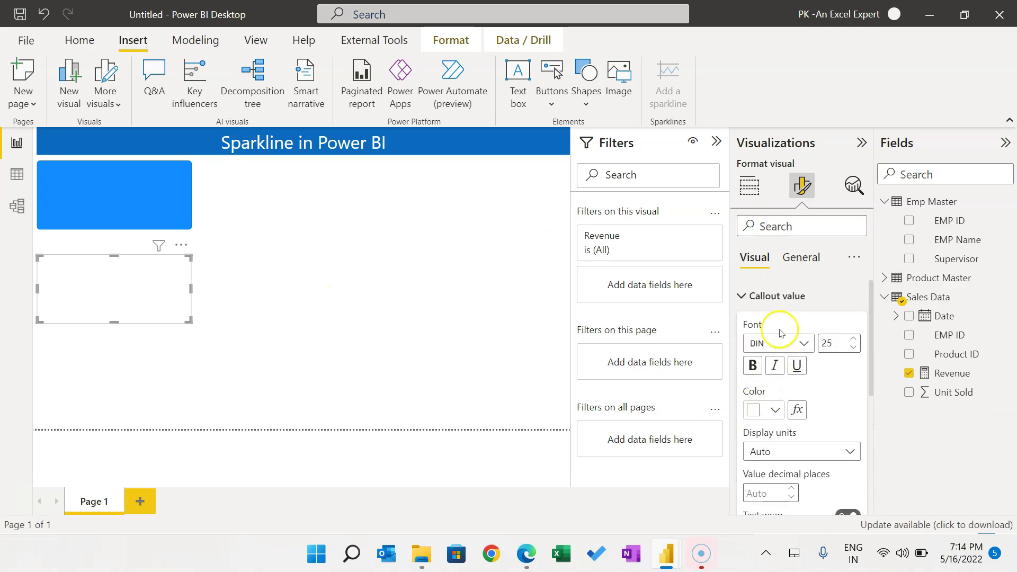
{"action": "left_click", "coordinate": [760, 295]}
{"action": "left_click", "coordinate": [798, 257]}
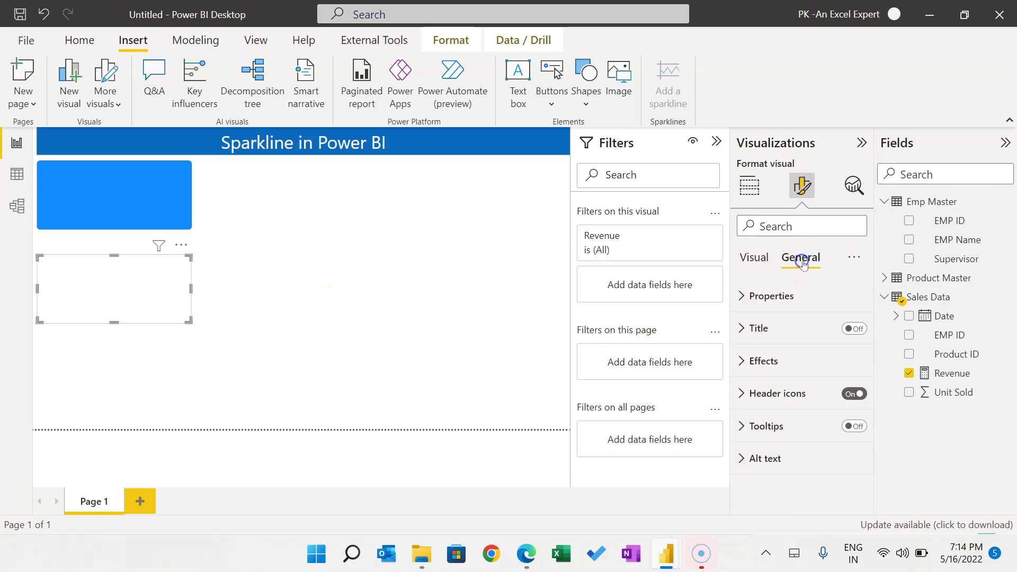
{"action": "left_click", "coordinate": [767, 361]}
{"action": "left_click", "coordinate": [847, 392]}
{"action": "left_click_drag", "start_coordinate": [186, 320], "coordinate": [116, 181]}
{"action": "left_click", "coordinate": [38, 220]}
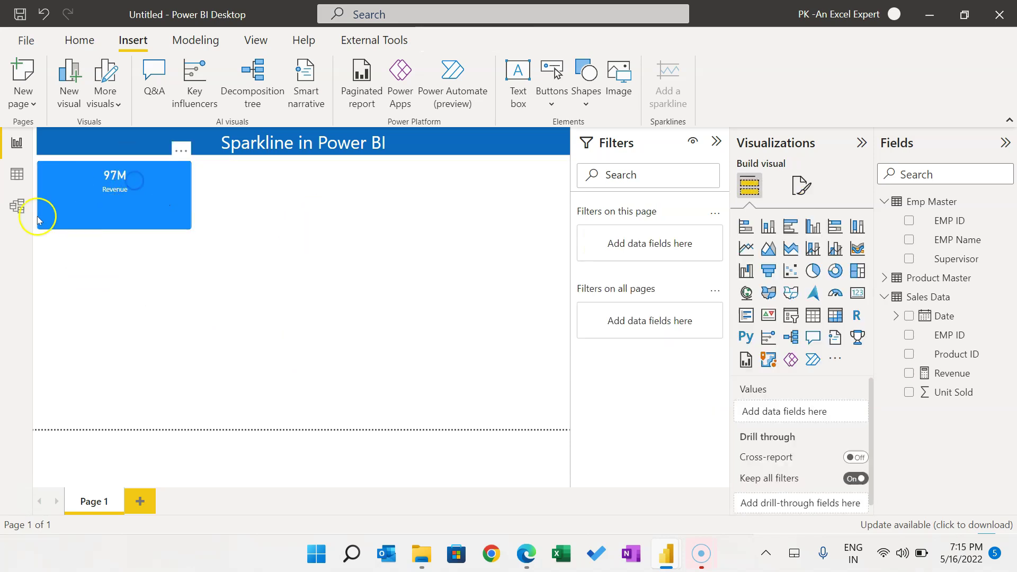
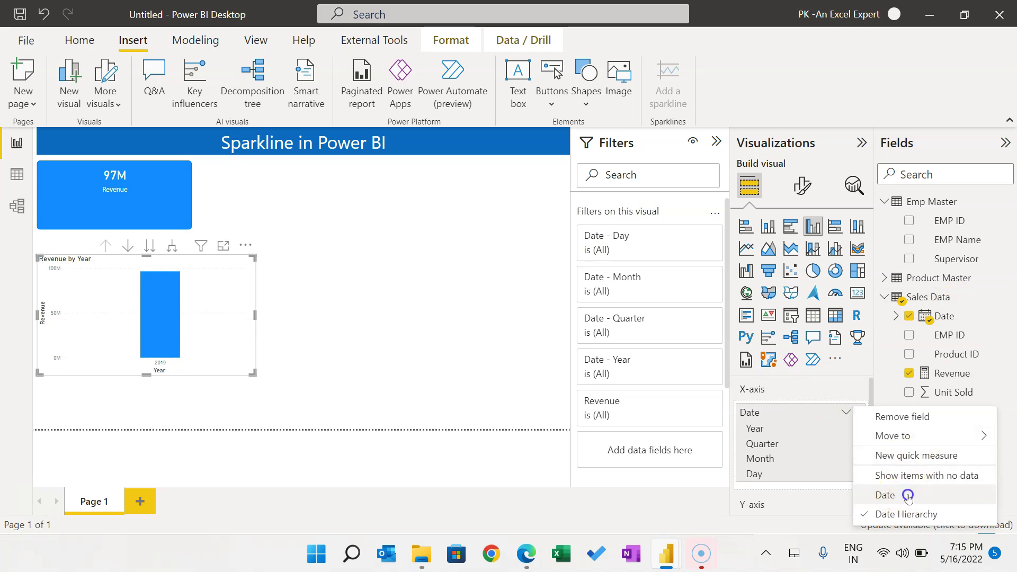
- Switch the column chart's X-axis from the date hierarchy to the plain Date field, and turn off both axes
{"action": "left_click", "coordinate": [907, 495]}
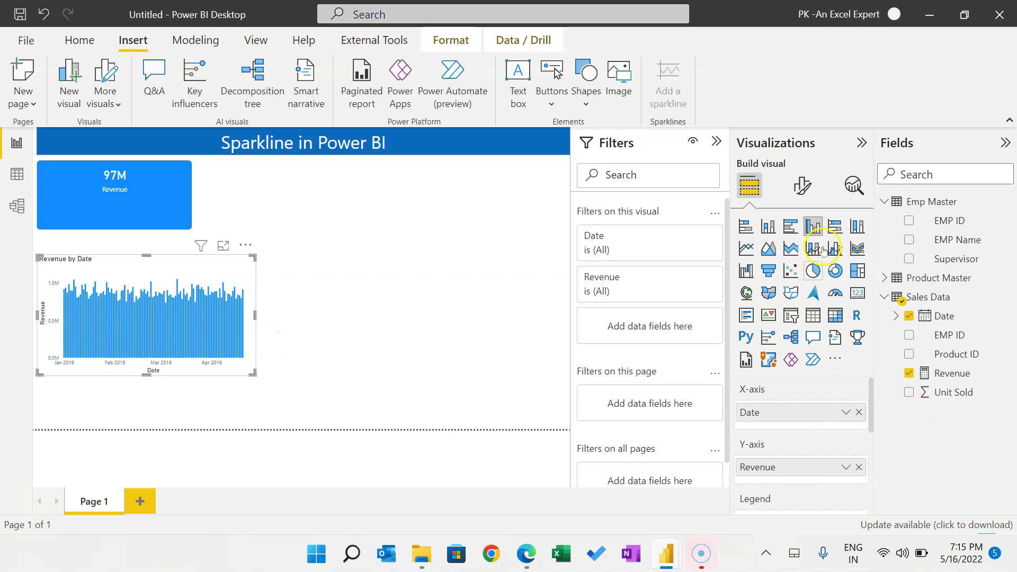
{"action": "left_click", "coordinate": [803, 187]}
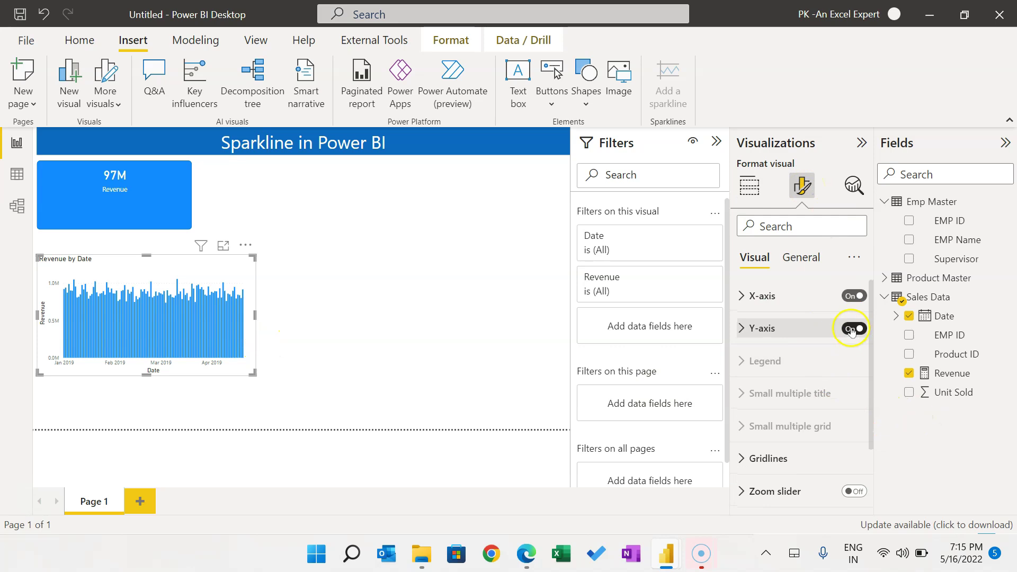
{"action": "left_click", "coordinate": [849, 296]}
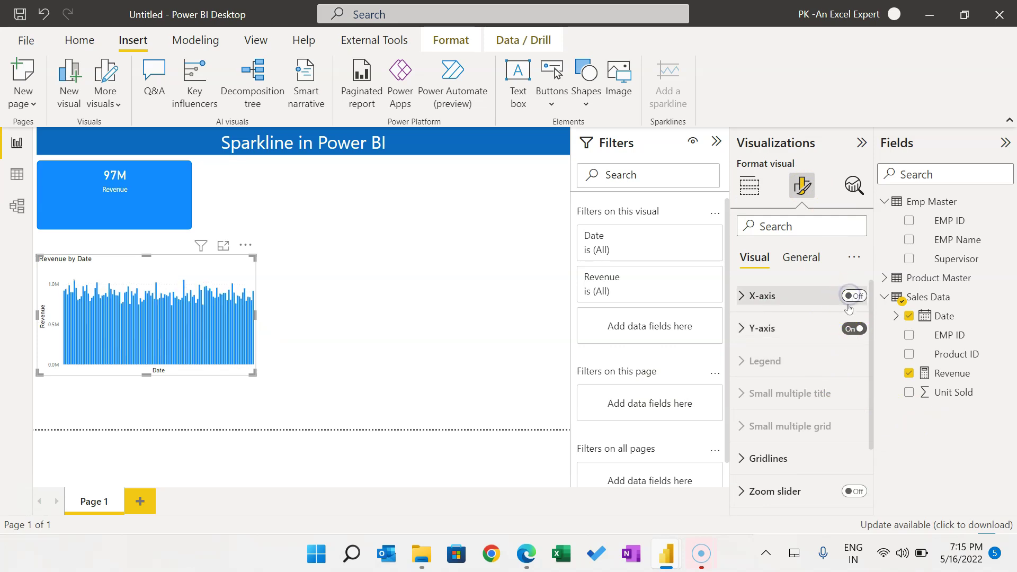
{"action": "left_click", "coordinate": [849, 328]}
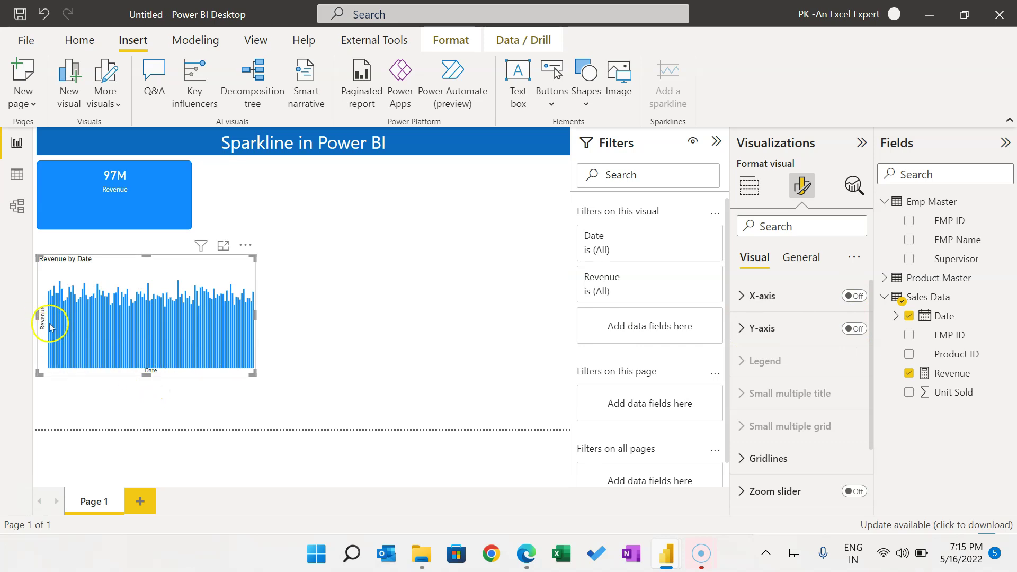
- Turn off the X-axis and Y-axis titles of the Revenue by Date column chart
{"action": "left_click", "coordinate": [762, 296]}
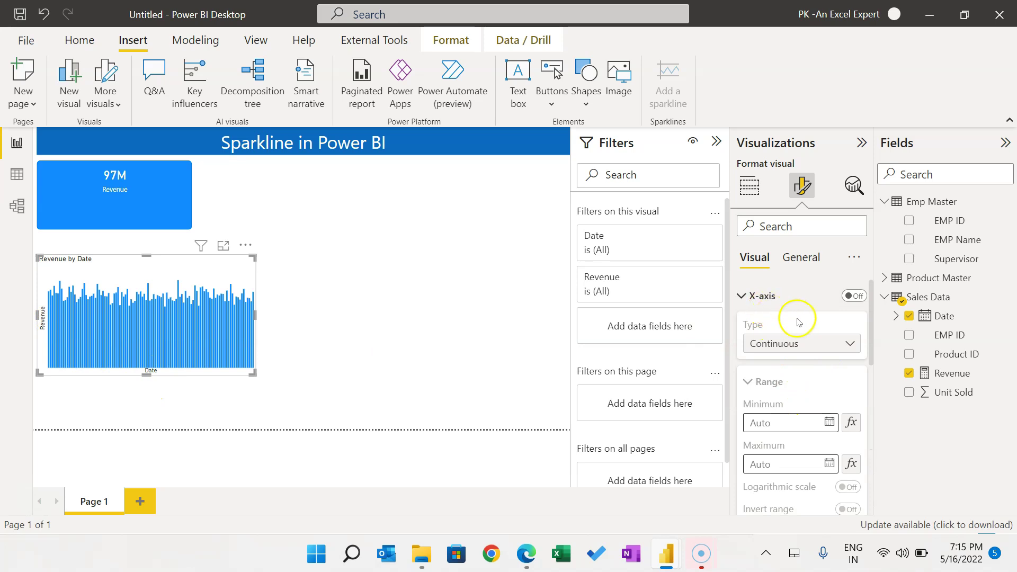
{"action": "scroll", "coordinate": [799, 322], "scroll_direction": "down", "scroll_amount": 4}
{"action": "left_click", "coordinate": [846, 374]}
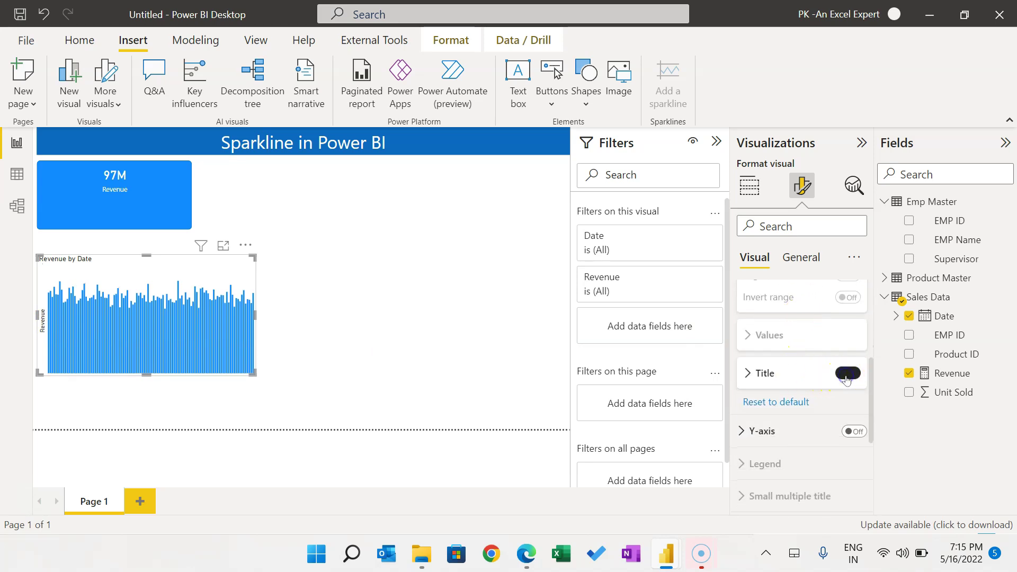
{"action": "left_click", "coordinate": [765, 442]}
{"action": "scroll", "coordinate": [805, 424], "scroll_direction": "down", "scroll_amount": 5}
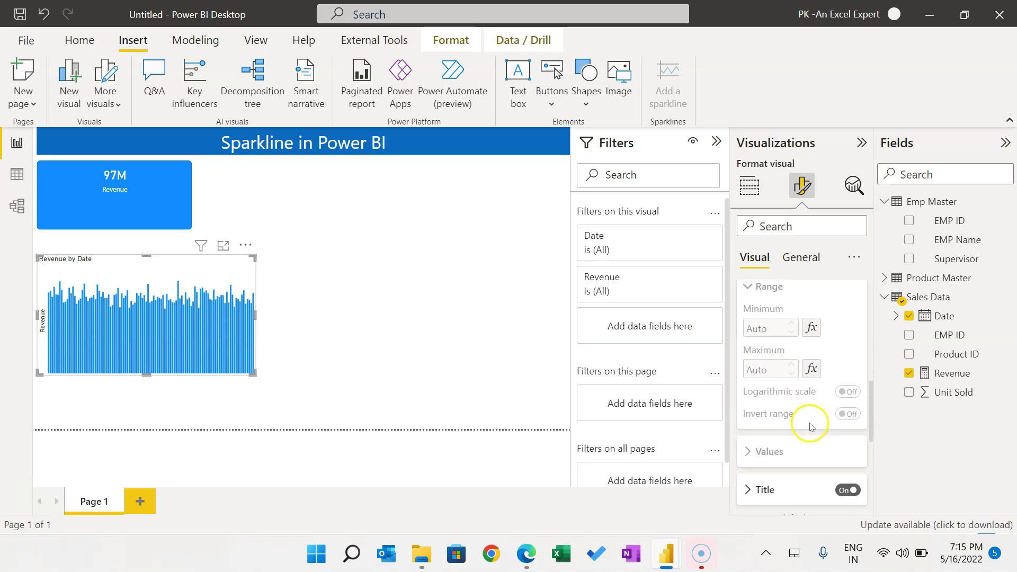
{"action": "left_click", "coordinate": [848, 385]}
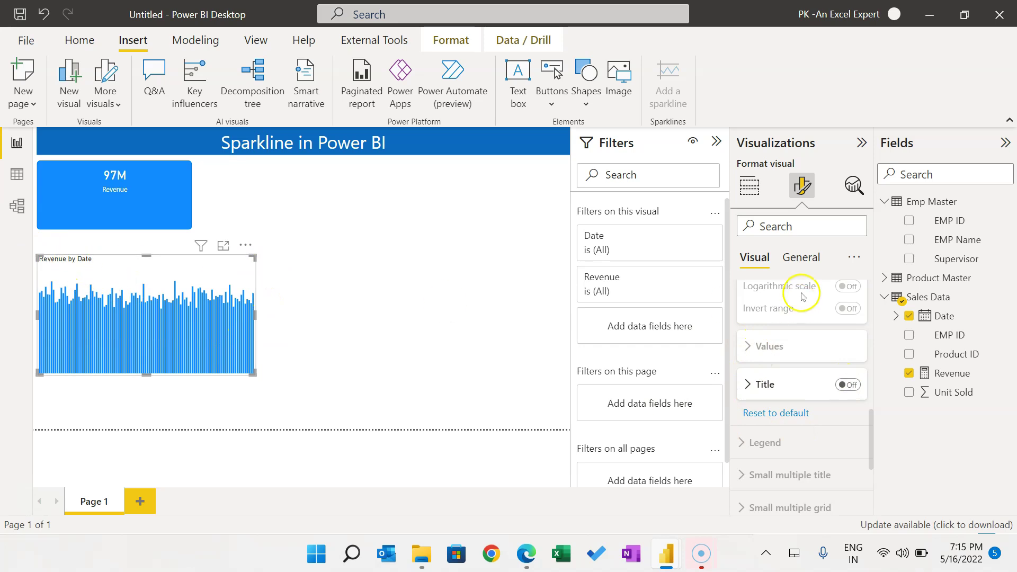
{"action": "scroll", "coordinate": [805, 339], "scroll_direction": "down", "scroll_amount": 3}
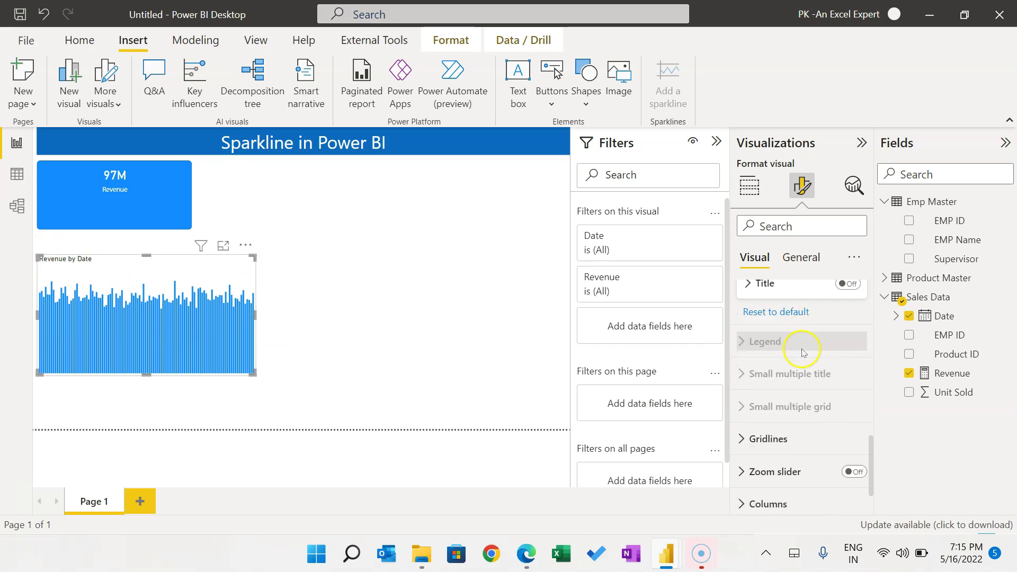
- Turn off the column chart's background and title, and shorten the chart from its upper edge
{"action": "left_click", "coordinate": [801, 259]}
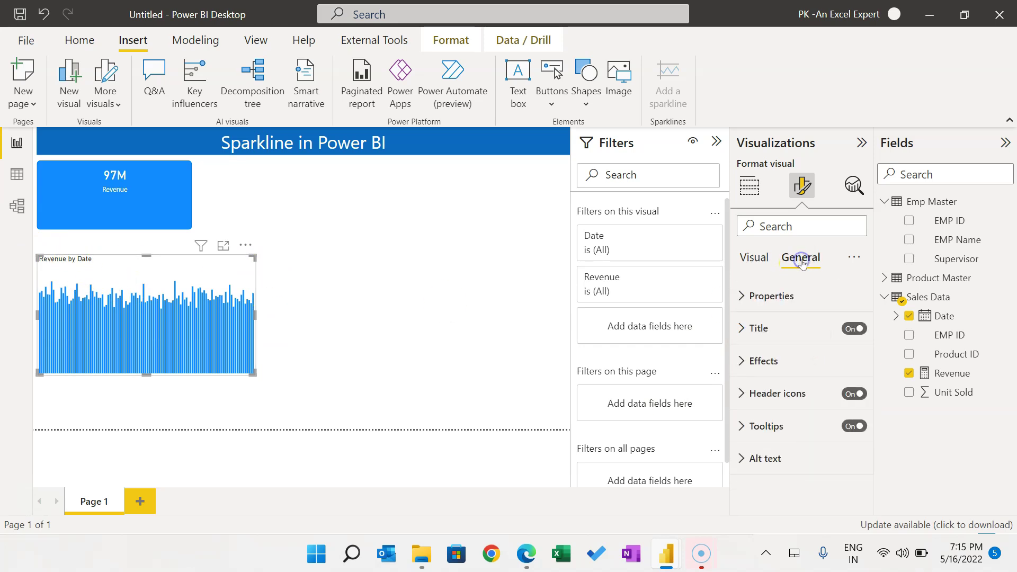
{"action": "left_click", "coordinate": [799, 370]}
{"action": "left_click", "coordinate": [844, 393]}
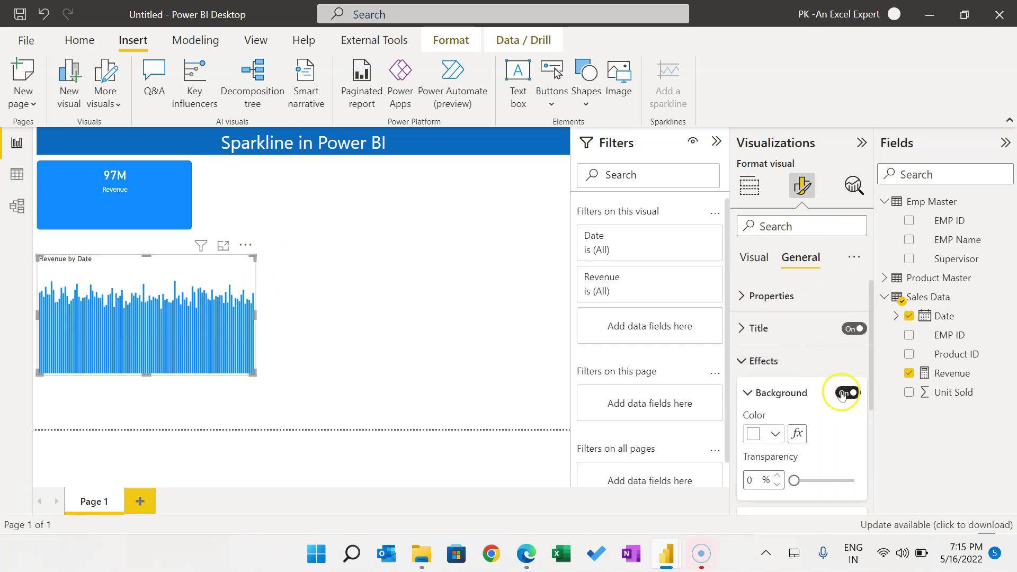
{"action": "left_click", "coordinate": [763, 360]}
{"action": "left_click", "coordinate": [847, 328]}
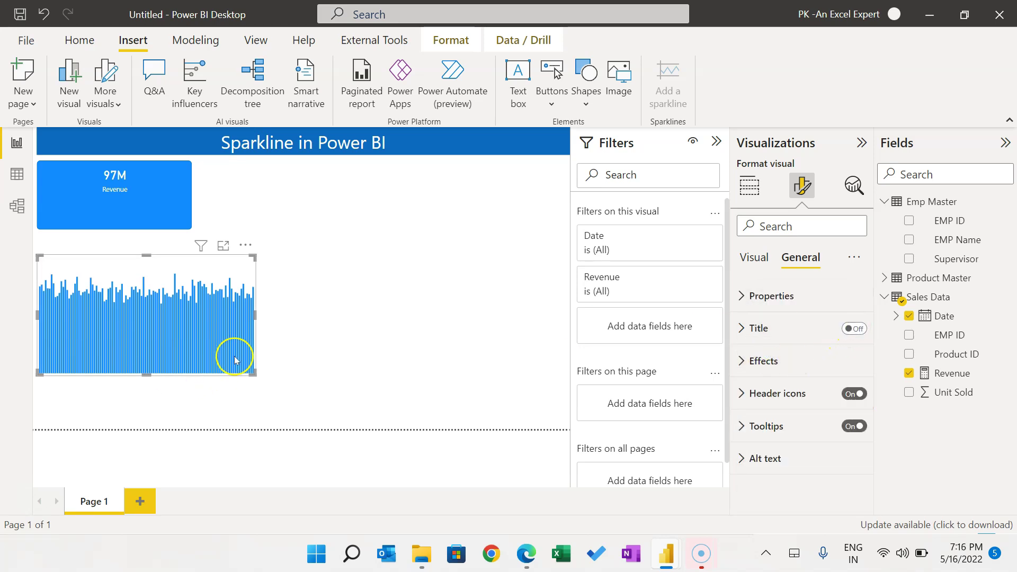
{"action": "left_click_drag", "start_coordinate": [258, 279], "coordinate": [254, 300]}
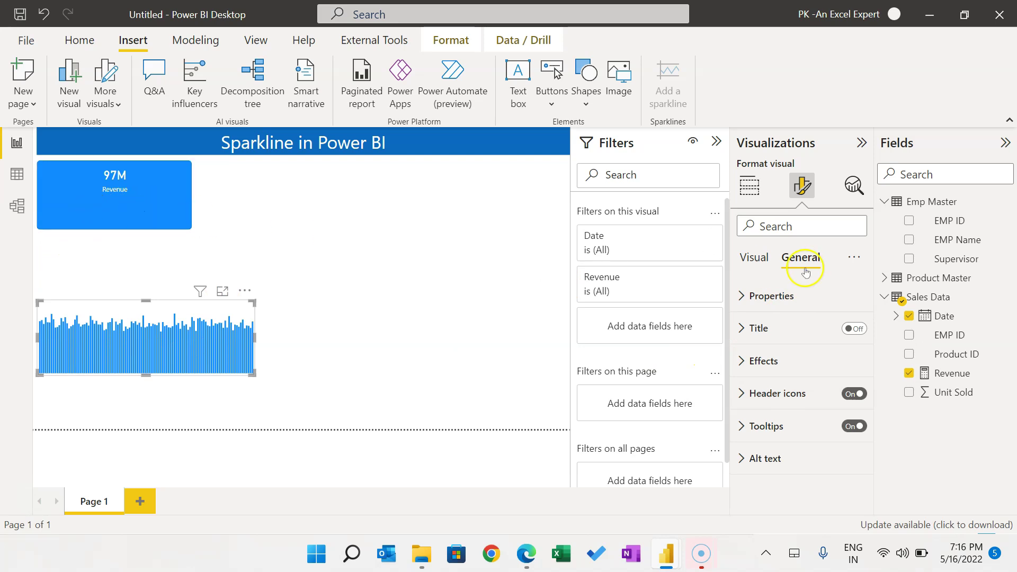
- Set the default column color of the Revenue chart to white
{"action": "left_click", "coordinate": [766, 265]}
{"action": "left_click", "coordinate": [760, 297]}
{"action": "left_click", "coordinate": [802, 329]}
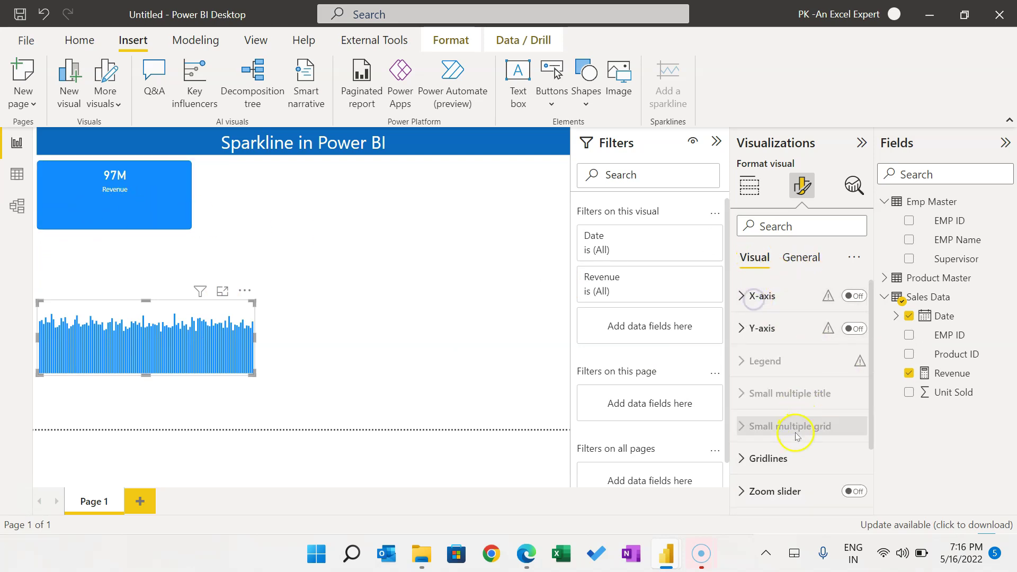
{"action": "scroll", "coordinate": [798, 434], "scroll_direction": "down", "scroll_amount": 2}
{"action": "left_click", "coordinate": [775, 433]}
{"action": "scroll", "coordinate": [795, 429], "scroll_direction": "down", "scroll_amount": 2}
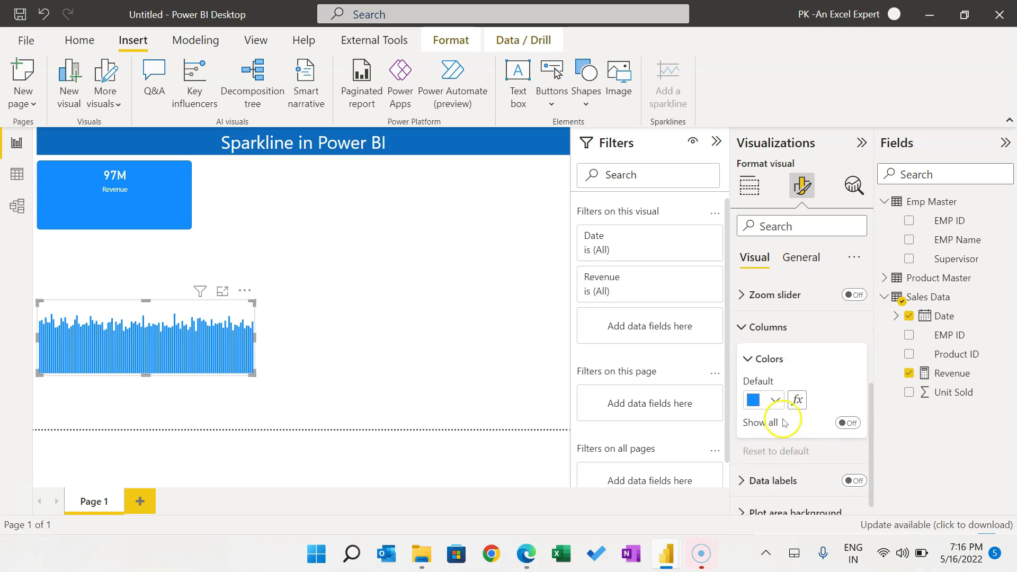
{"action": "left_click", "coordinate": [778, 404]}
{"action": "left_click", "coordinate": [764, 146]}
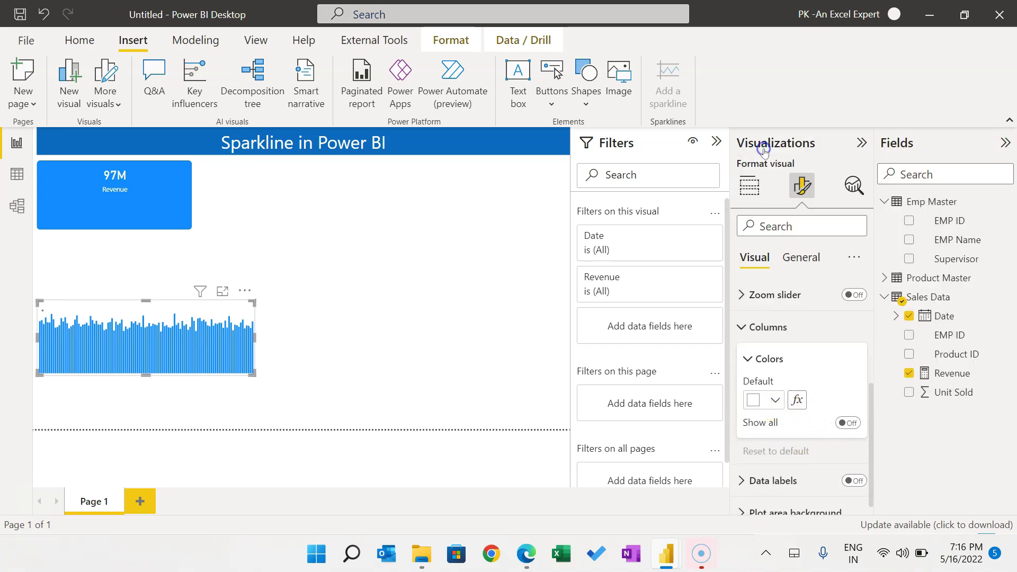
- Move the white column chart onto the blue rectangle and resize it to fit within the rectangle's lower part
{"action": "left_click_drag", "start_coordinate": [186, 311], "coordinate": [183, 191]}
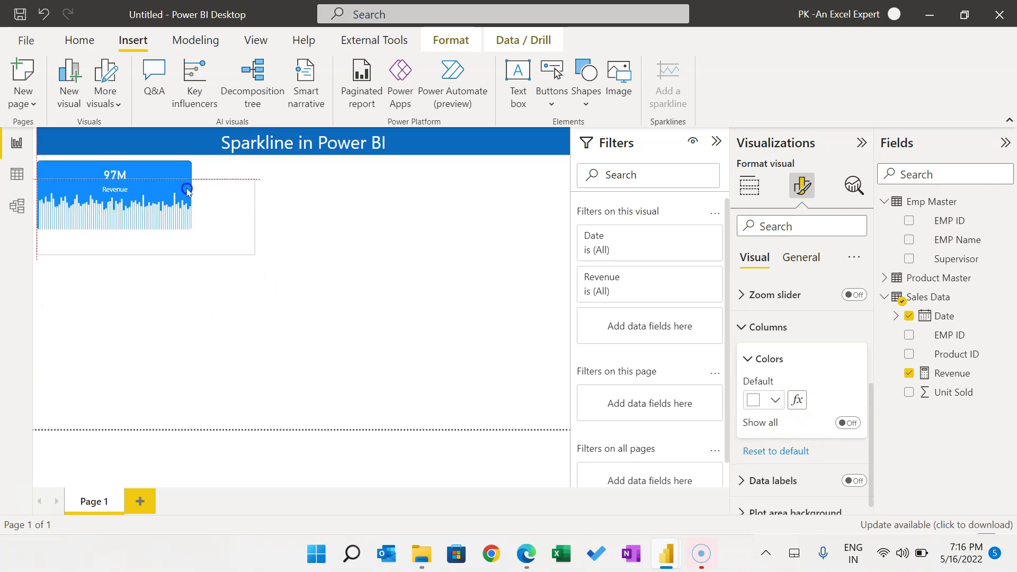
{"action": "left_click_drag", "start_coordinate": [236, 254], "coordinate": [189, 227]}
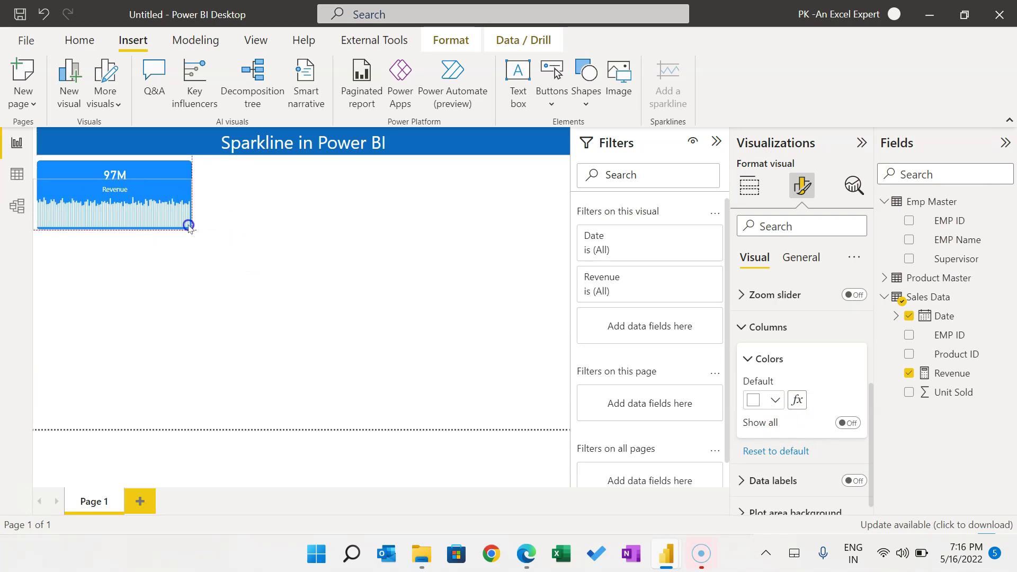
{"action": "left_click", "coordinate": [126, 195]}
{"action": "left_click", "coordinate": [256, 231]}
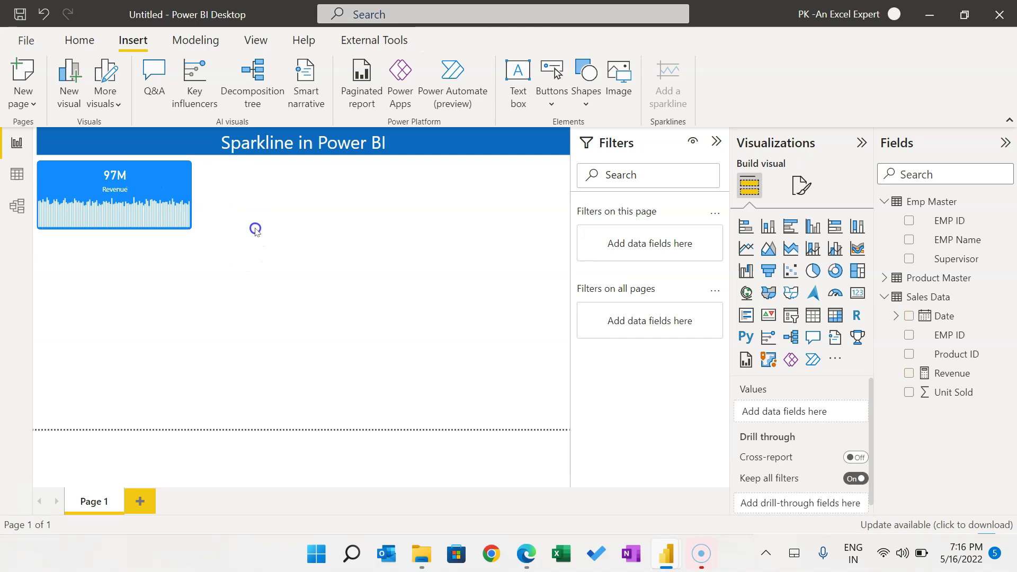
- Select the blue rectangle, the Revenue card and the column chart together and group them
{"action": "left_click_drag", "start_coordinate": [251, 260], "coordinate": [29, 154]}
{"action": "left_click", "coordinate": [70, 171]}
{"action": "mouse_move", "coordinate": [137, 170]}
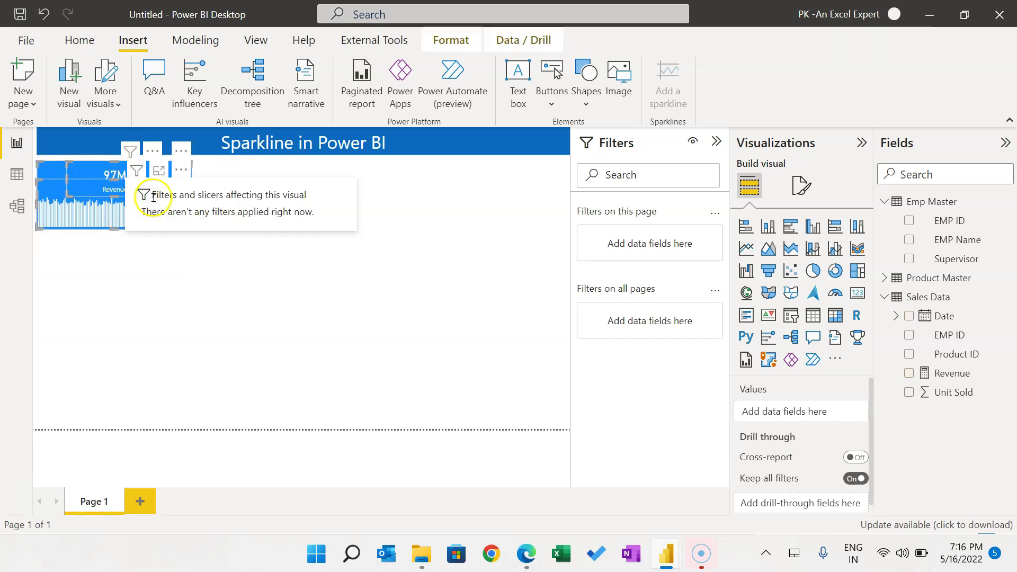
{"action": "right_click", "coordinate": [117, 186]}
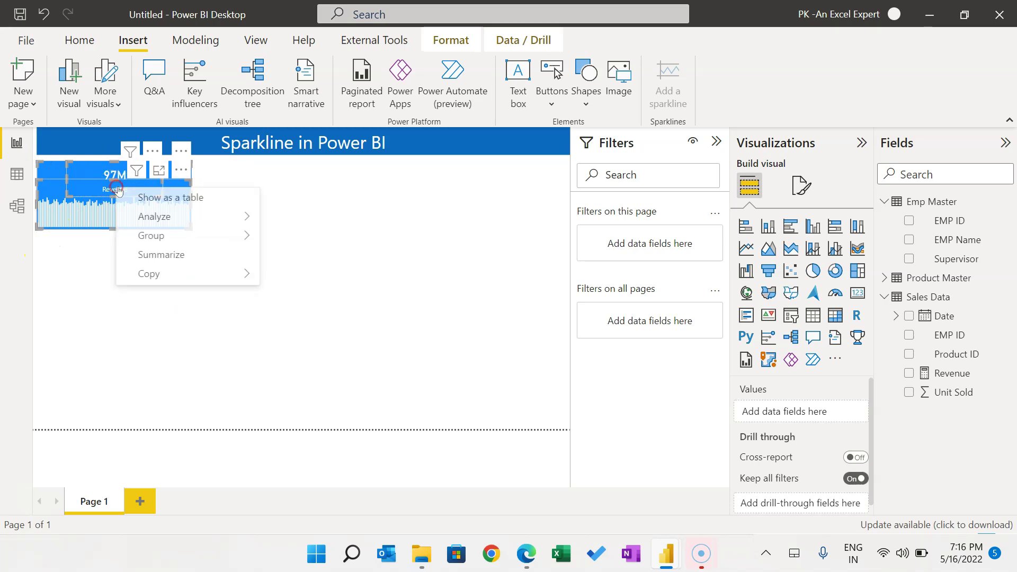
{"action": "mouse_move", "coordinate": [242, 235]}
{"action": "left_click", "coordinate": [273, 235]}
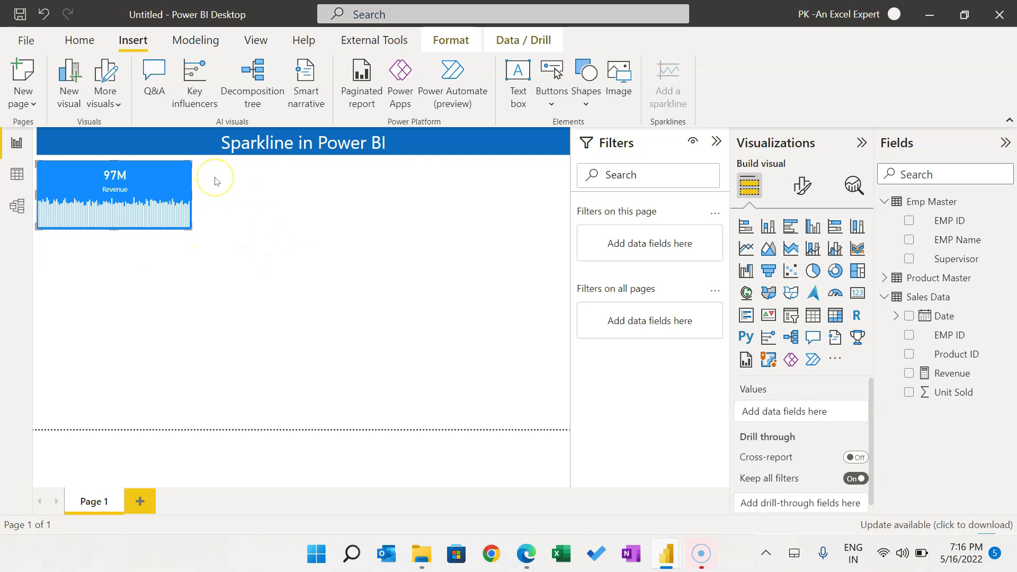
- Duplicate the grouped Revenue card and place the copy beside the original, aligned in the same row
{"action": "left_click", "coordinate": [79, 40]}
{"action": "left_click", "coordinate": [67, 85]}
{"action": "left_click", "coordinate": [260, 206]}
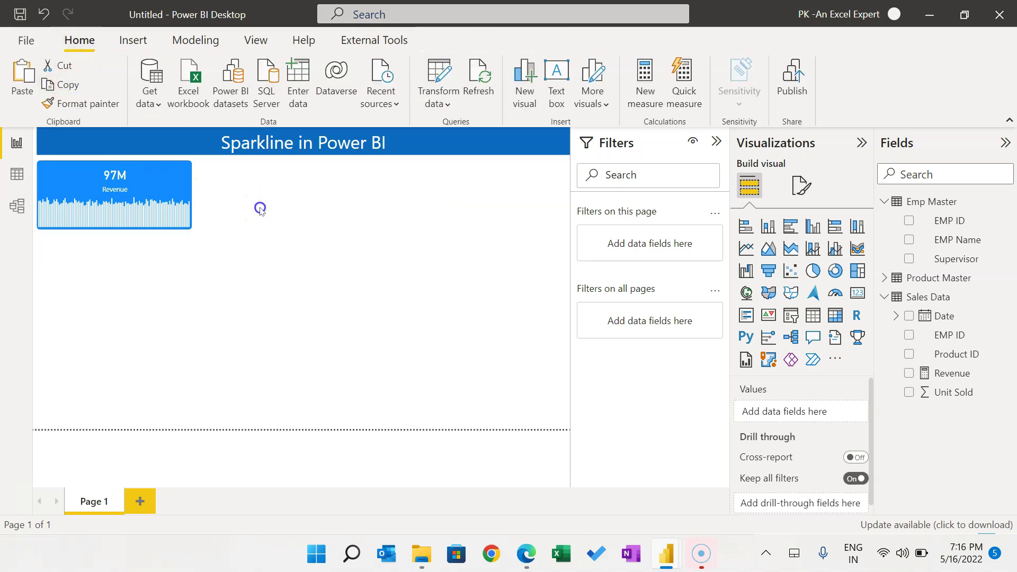
{"action": "left_click", "coordinate": [20, 74]}
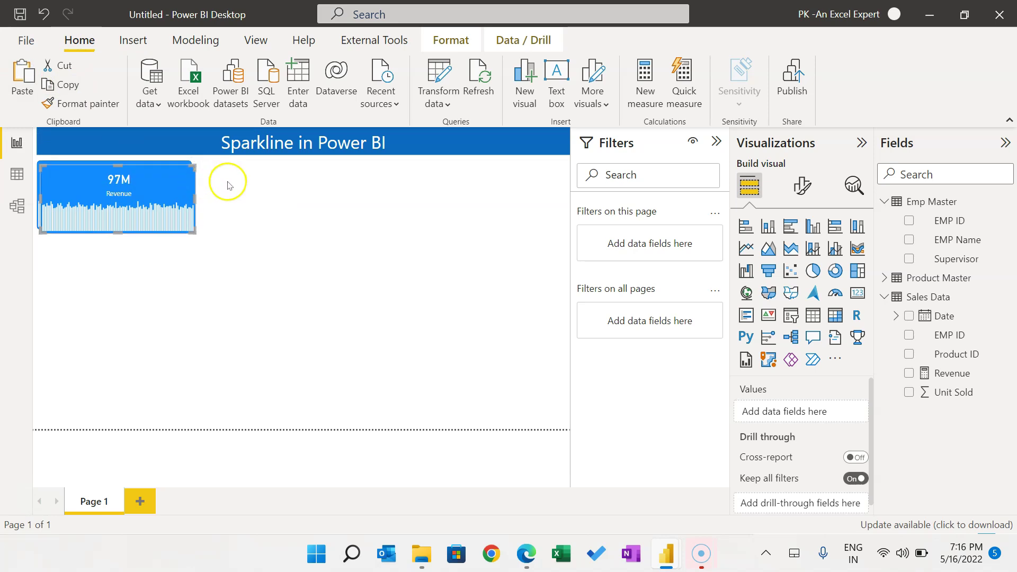
{"action": "left_click_drag", "start_coordinate": [48, 201], "coordinate": [200, 207]}
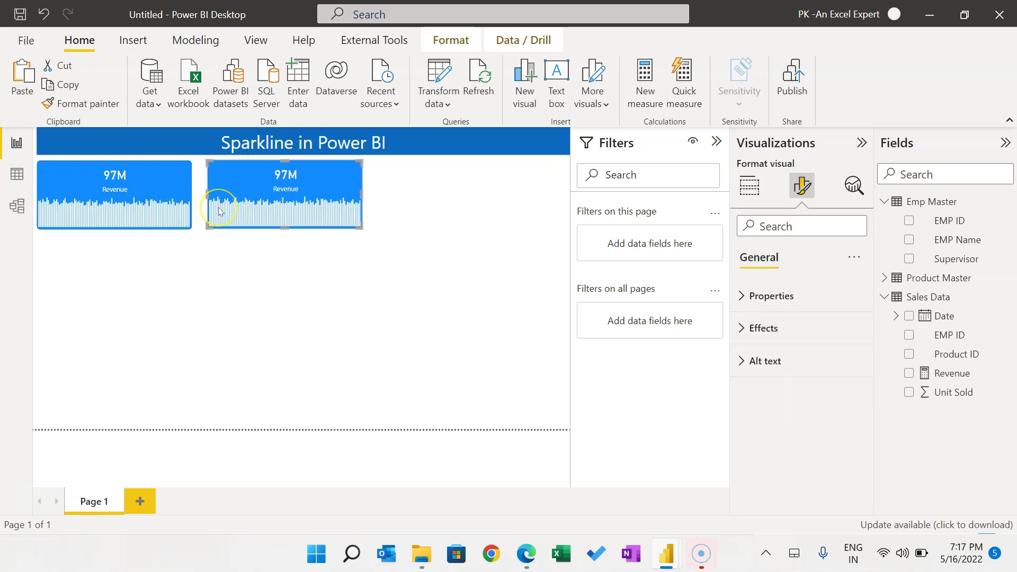
- Replace Revenue with Unit Sold in the duplicated group's card, and select that group's column chart
{"action": "left_click", "coordinate": [299, 180]}
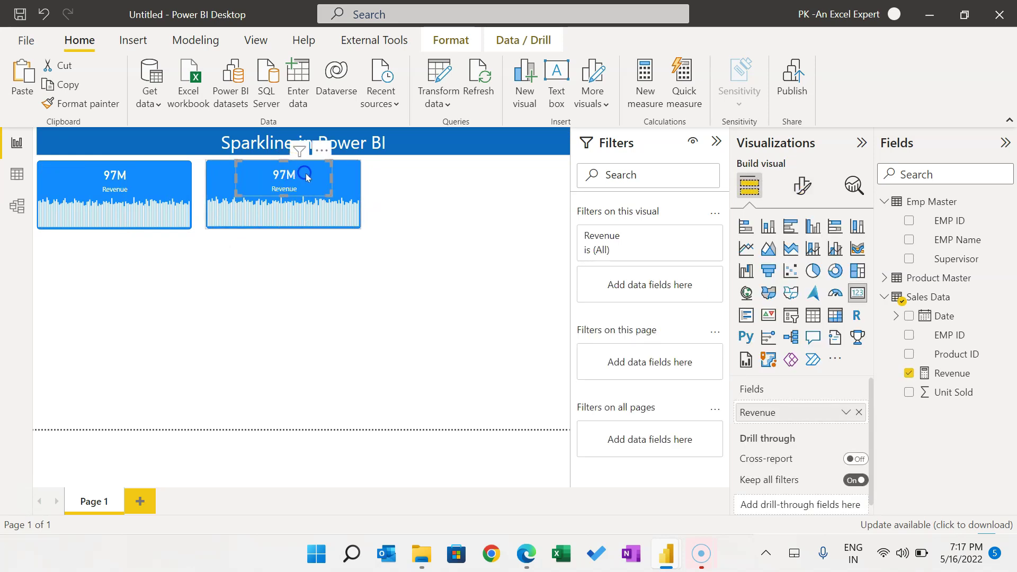
{"action": "left_click_drag", "start_coordinate": [953, 392], "coordinate": [810, 411]}
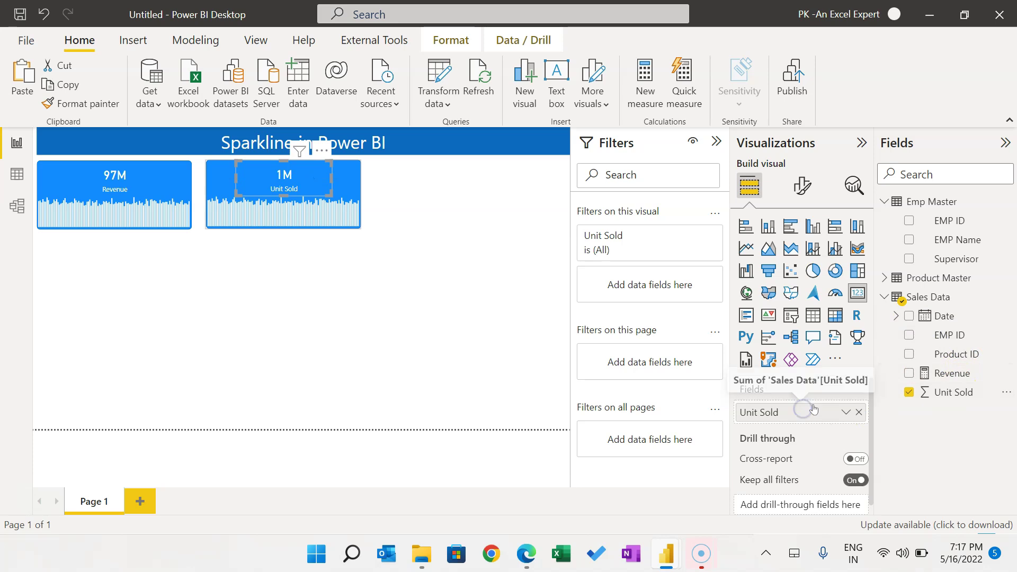
{"action": "left_click", "coordinate": [351, 194]}
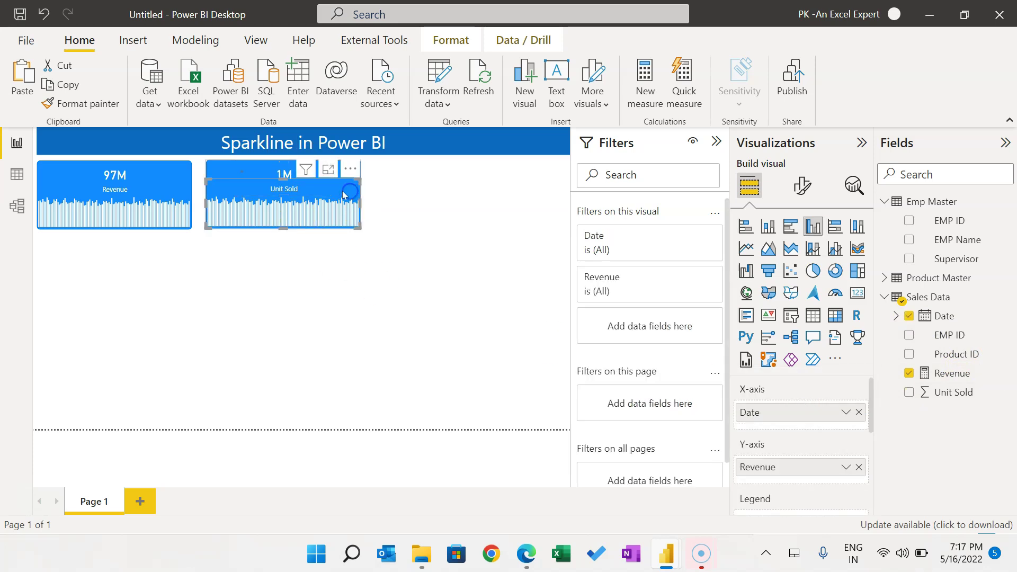
- Convert the duplicated group's column chart to a line chart and replace Revenue with Unit Sold on its Y-axis
{"action": "left_click", "coordinate": [746, 249]}
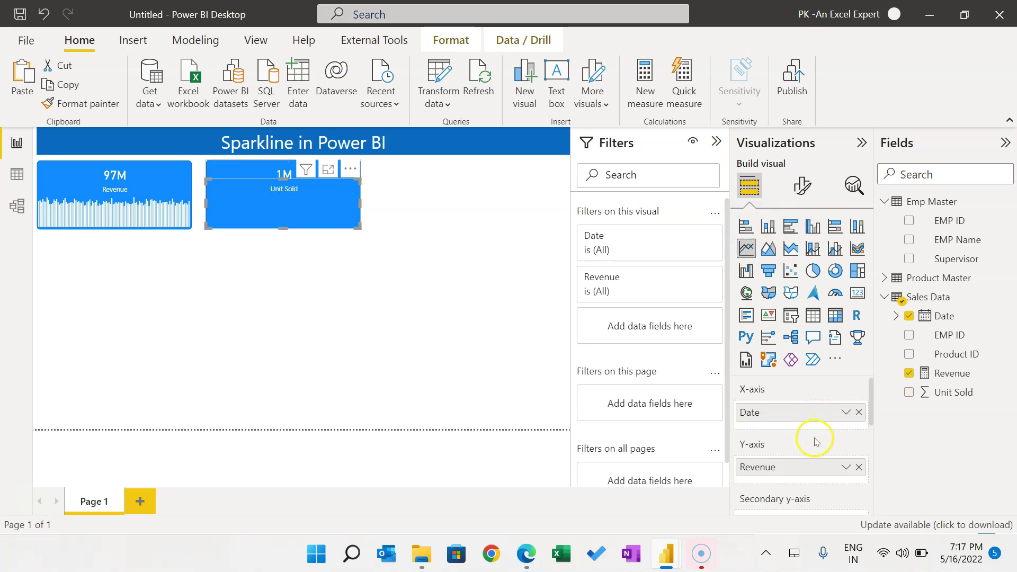
{"action": "left_click", "coordinate": [858, 467]}
{"action": "left_click_drag", "start_coordinate": [953, 392], "coordinate": [814, 461]}
{"action": "left_click", "coordinate": [817, 455]}
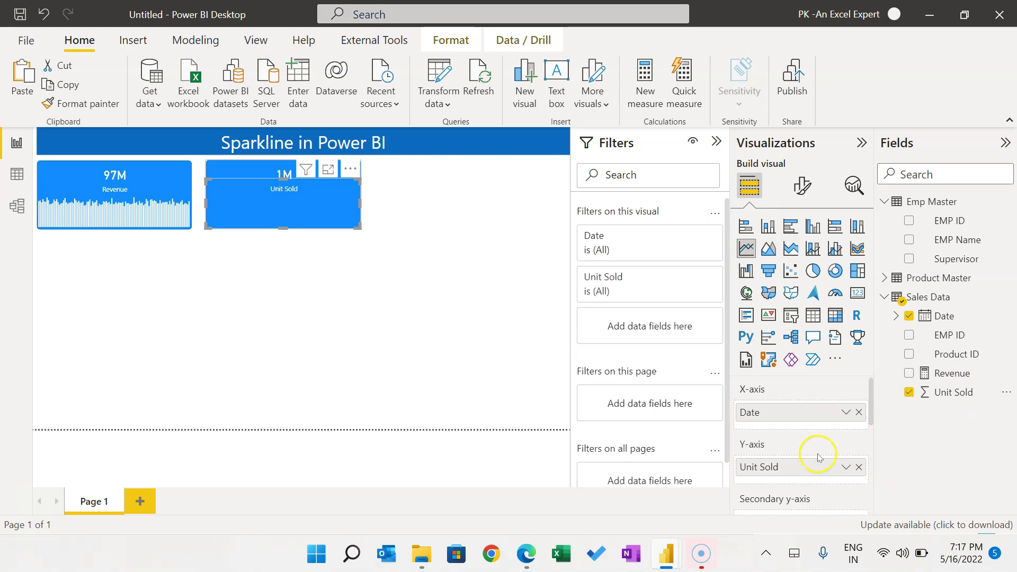
- Set the Unit Sold line chart's line color to white
{"action": "left_click", "coordinate": [802, 186]}
{"action": "scroll", "coordinate": [794, 429], "scroll_direction": "down", "scroll_amount": 5}
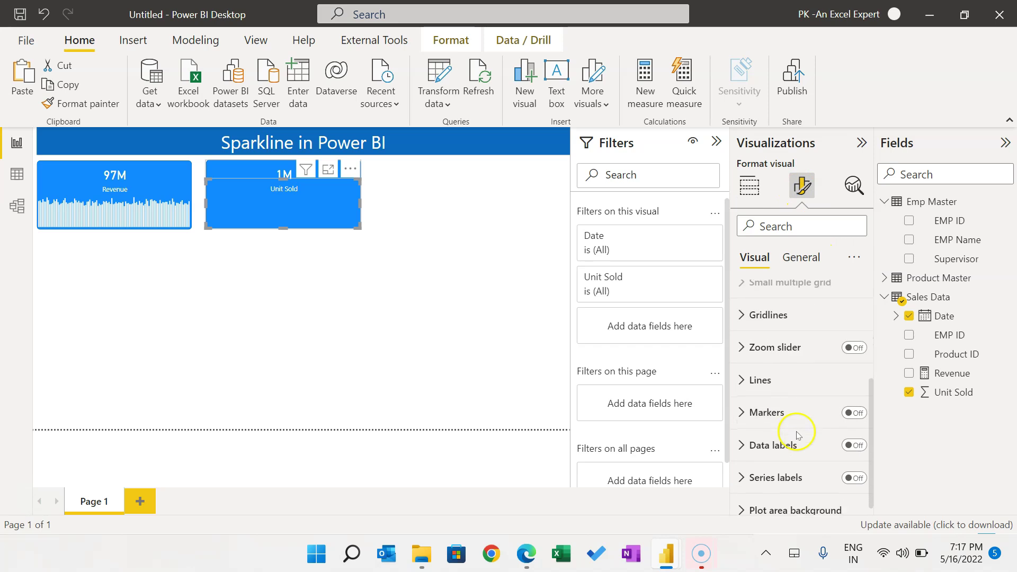
{"action": "left_click", "coordinate": [765, 367]}
{"action": "scroll", "coordinate": [828, 408], "scroll_direction": "down", "scroll_amount": 3}
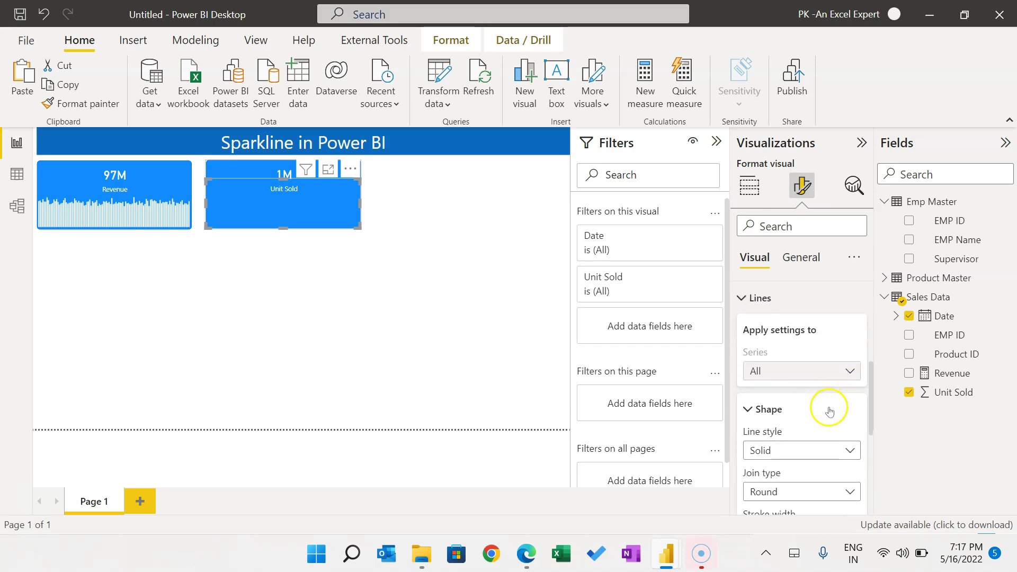
{"action": "scroll", "coordinate": [829, 411], "scroll_direction": "down", "scroll_amount": 1}
{"action": "left_click", "coordinate": [778, 419]}
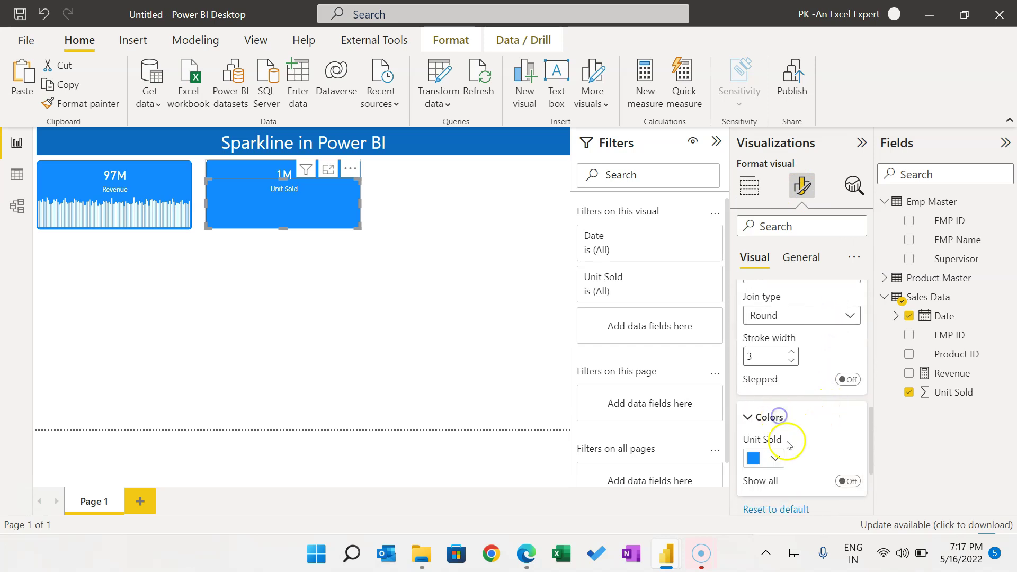
{"action": "left_click", "coordinate": [774, 458]}
{"action": "left_click", "coordinate": [763, 207]}
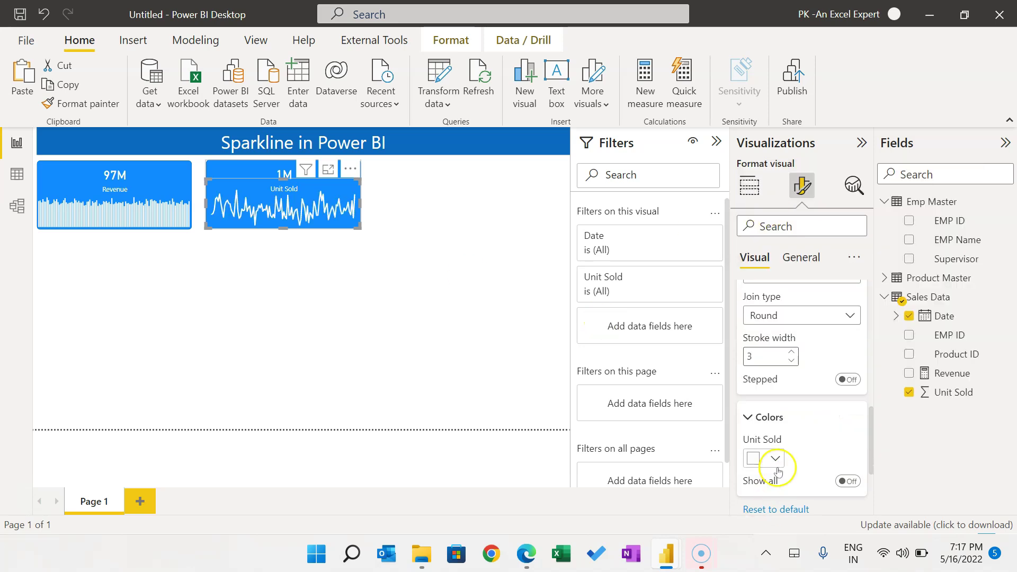
{"action": "left_click", "coordinate": [400, 226]}
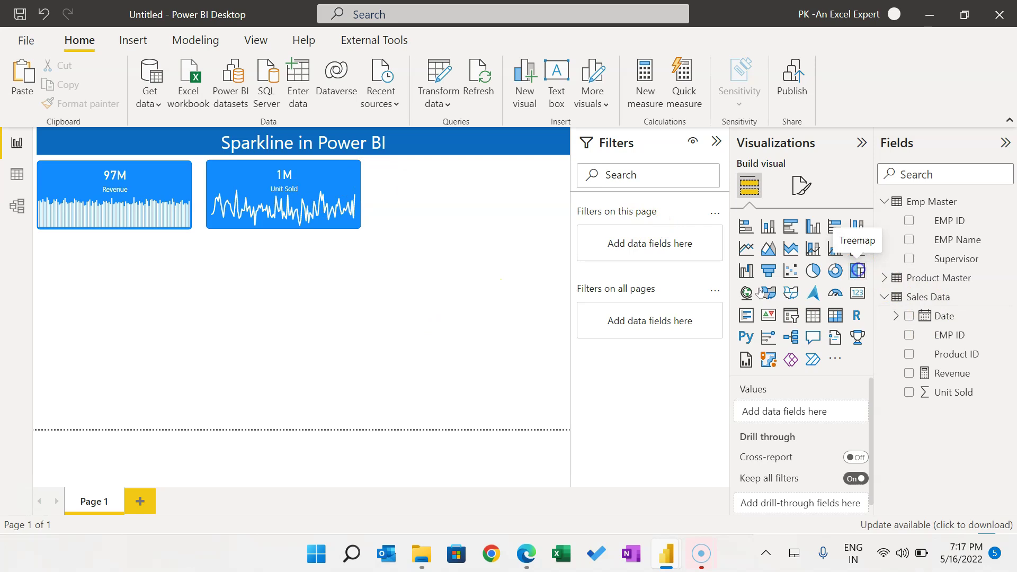
- Add a treemap below the cards with EMP Name as its category and Revenue as its values
{"action": "left_click", "coordinate": [857, 271]}
{"action": "left_click_drag", "start_coordinate": [156, 246], "coordinate": [268, 324]}
{"action": "left_click_drag", "start_coordinate": [303, 359], "coordinate": [331, 388]}
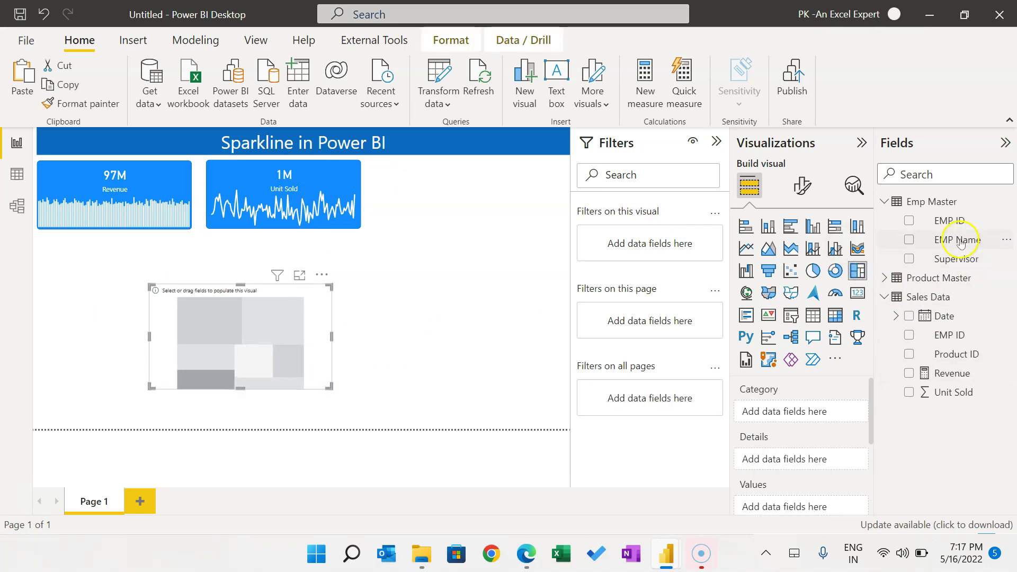
{"action": "left_click_drag", "start_coordinate": [963, 251], "coordinate": [812, 414]}
{"action": "left_click_drag", "start_coordinate": [948, 373], "coordinate": [794, 505]}
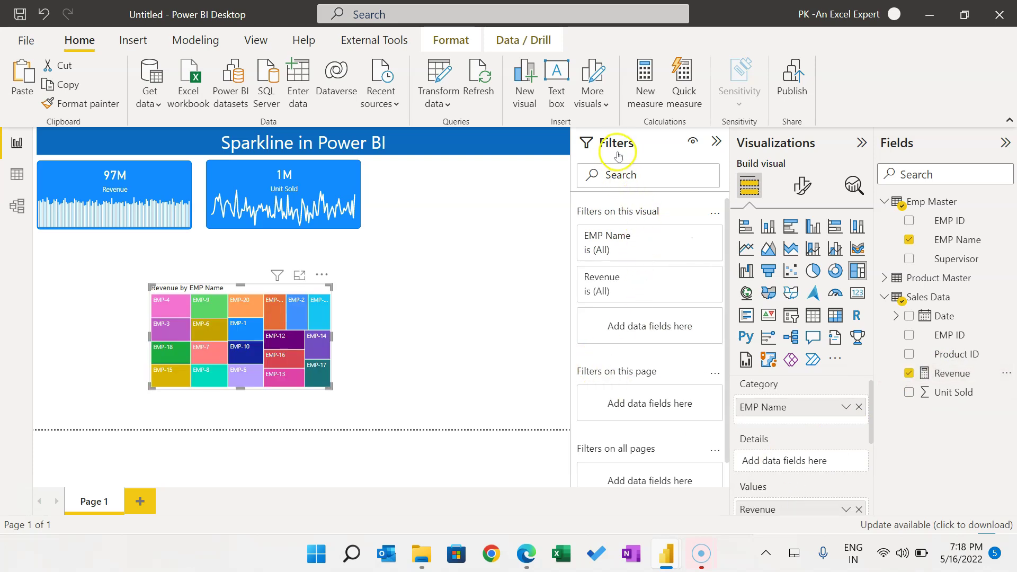
- Filter the treemap's EMP Name with a Top N filter showing the top 5 by Revenue
{"action": "left_click", "coordinate": [668, 242]}
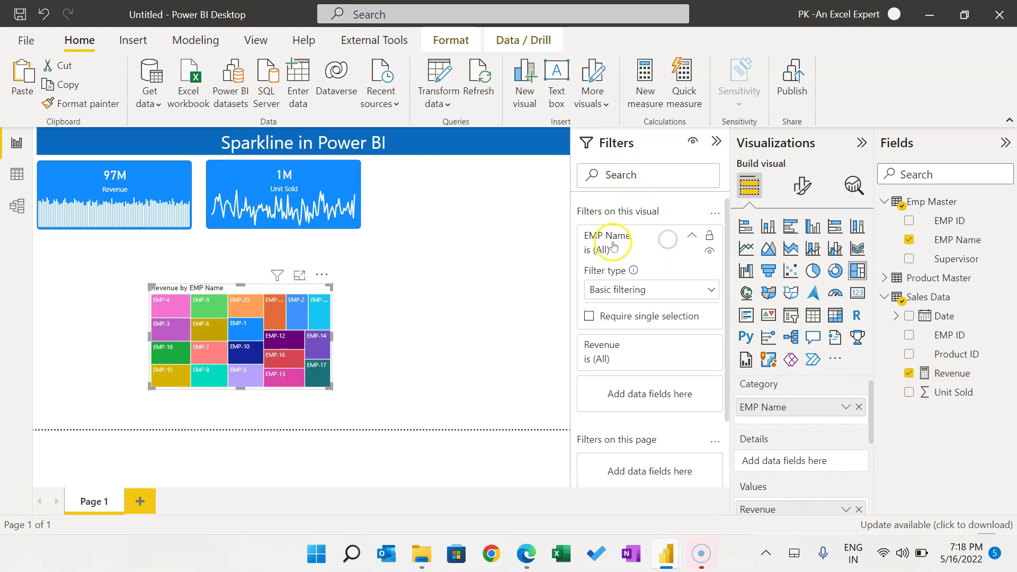
{"action": "left_click", "coordinate": [653, 294]}
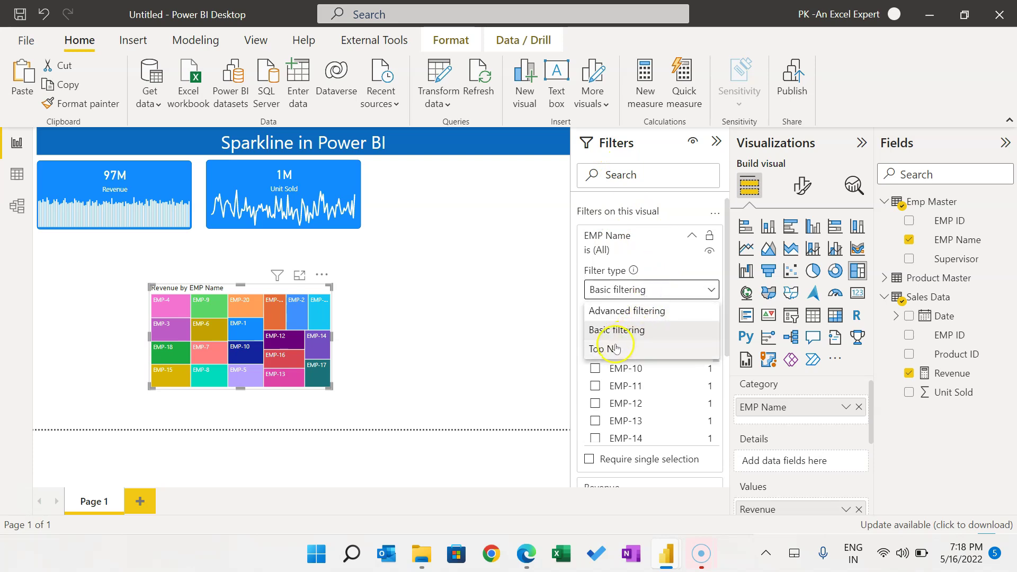
{"action": "left_click", "coordinate": [662, 347]}
{"action": "left_click", "coordinate": [680, 337]}
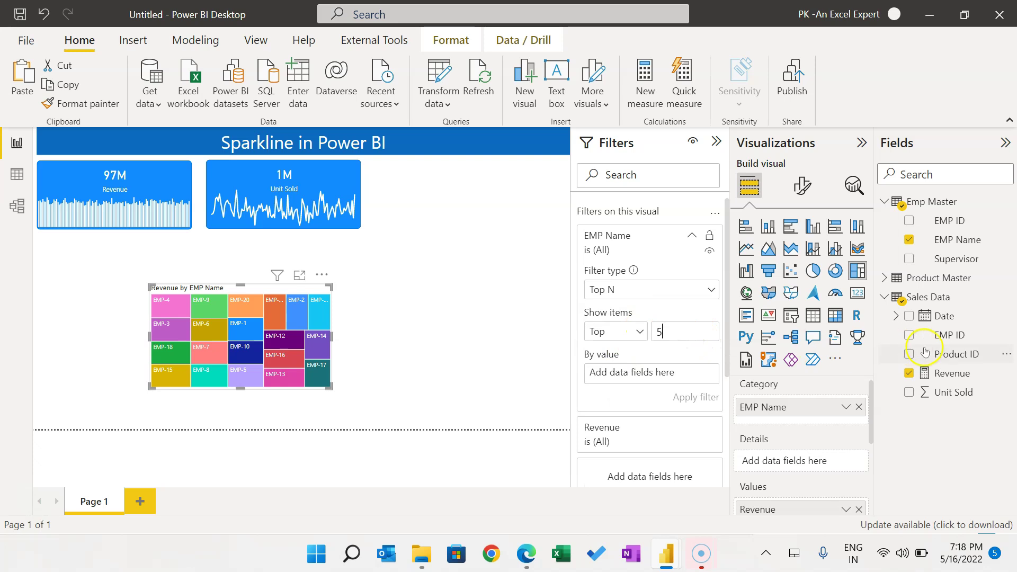
{"action": "left_click_drag", "start_coordinate": [953, 375], "coordinate": [645, 377]}
{"action": "left_click", "coordinate": [700, 396]}
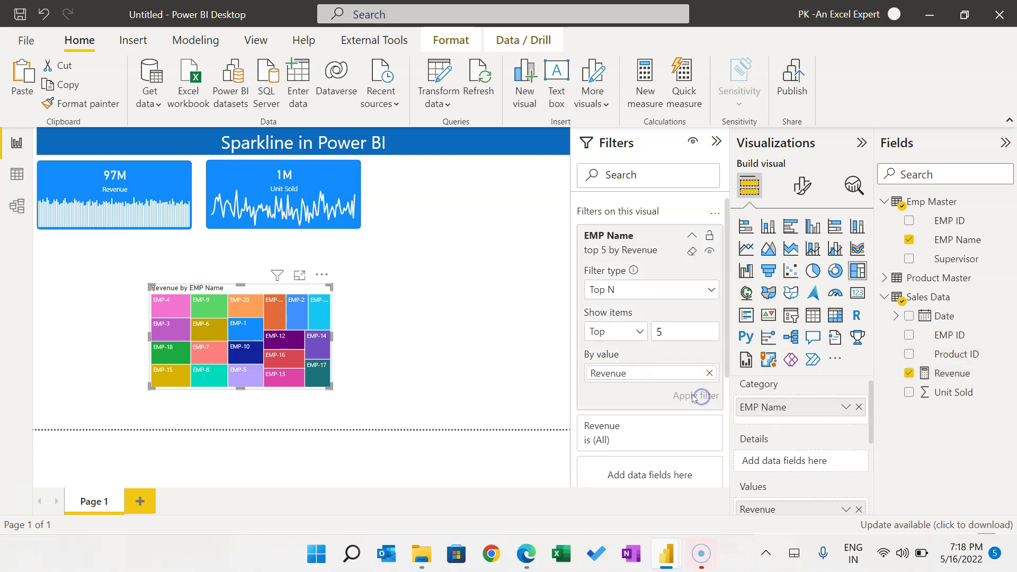
- Shrink the treemap to fit the row beside the Unit Sold card and title it "Top 5 Emp by Revenue"
{"action": "left_click_drag", "start_coordinate": [331, 387], "coordinate": [292, 354]}
{"action": "left_click_drag", "start_coordinate": [230, 292], "coordinate": [445, 177]}
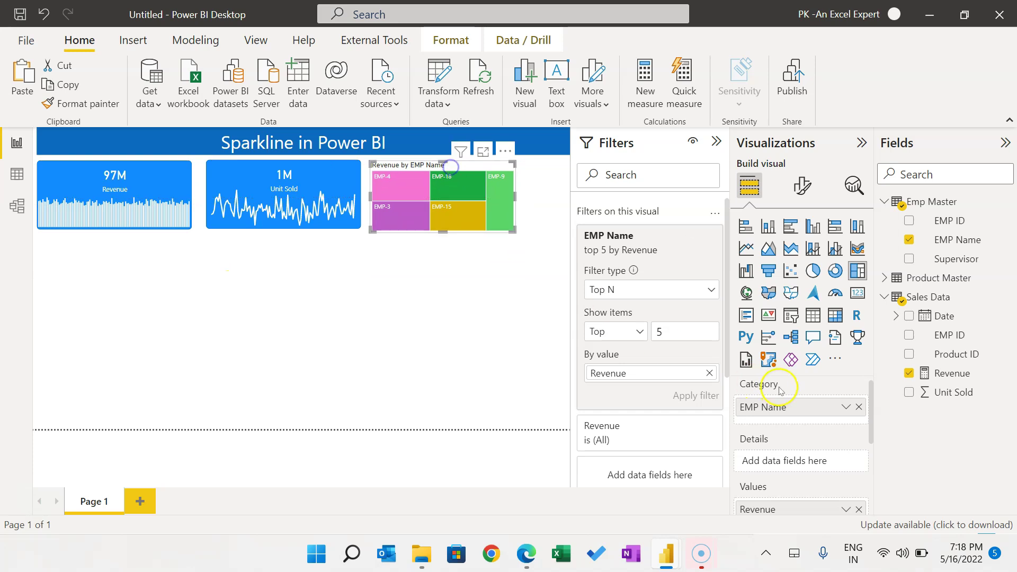
{"action": "left_click", "coordinate": [803, 186]}
{"action": "left_click", "coordinate": [799, 259]}
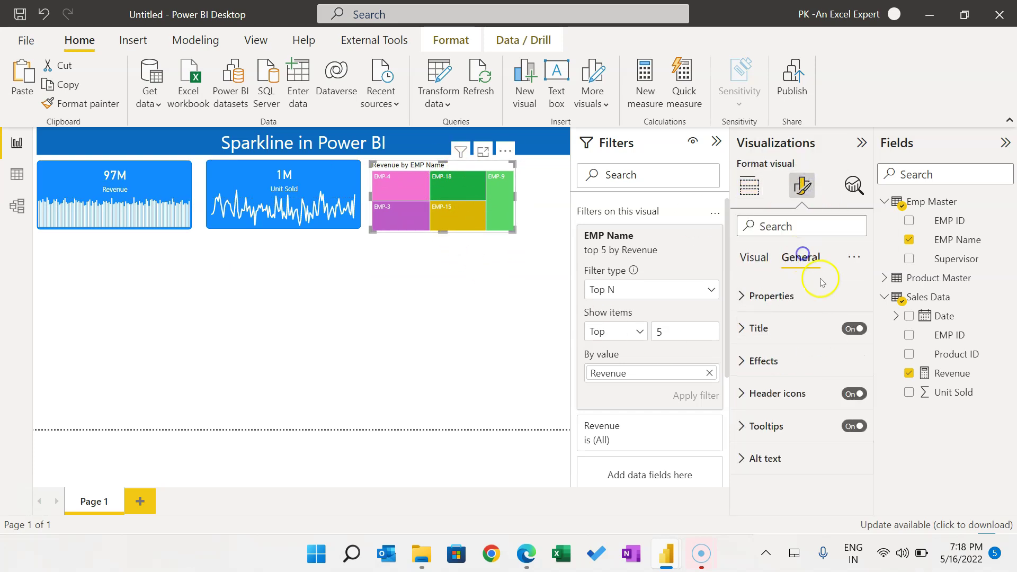
{"action": "left_click", "coordinate": [767, 339]}
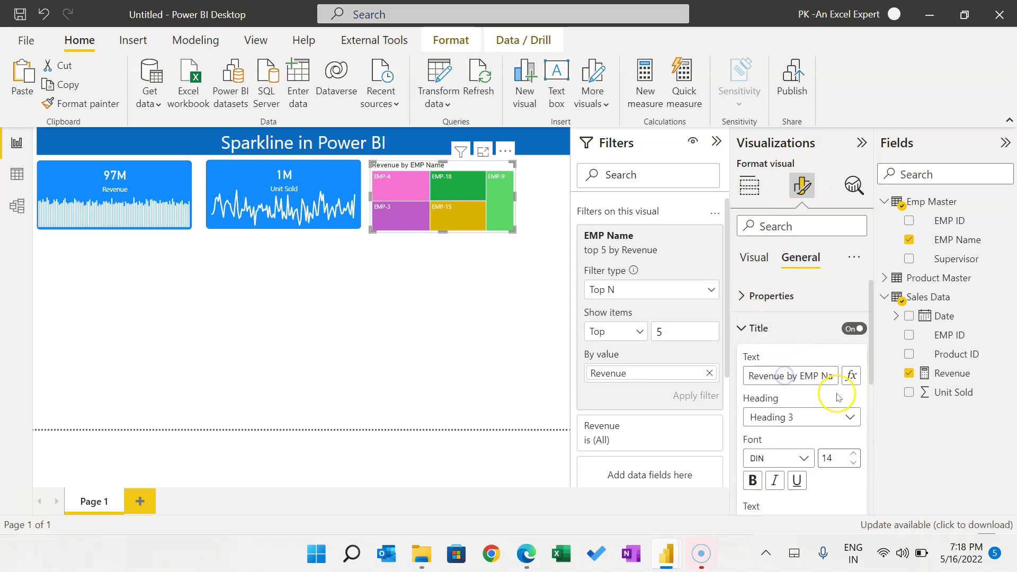
{"action": "left_click_drag", "start_coordinate": [801, 375], "coordinate": [731, 372]}
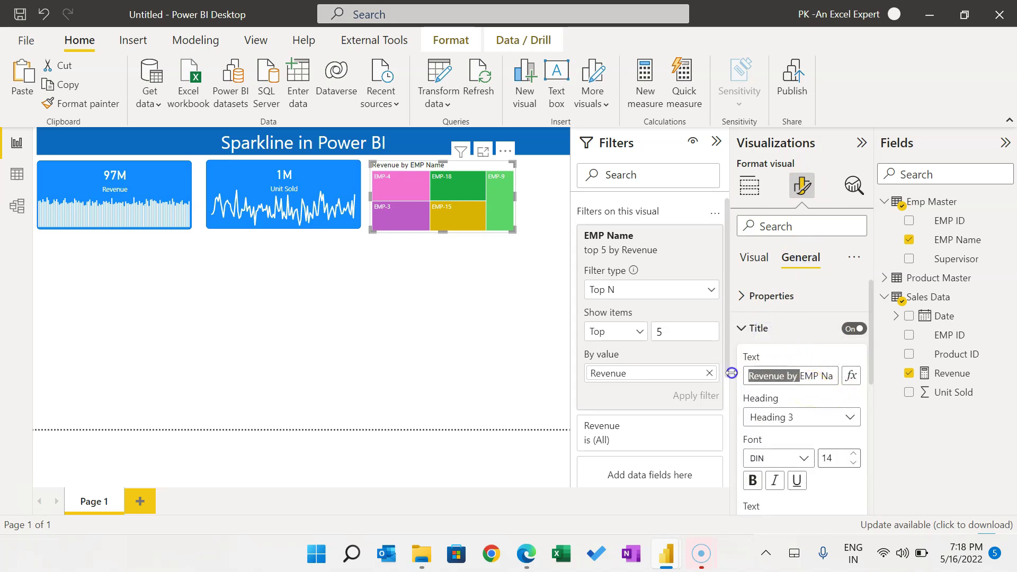
{"action": "type", "text": "To"}
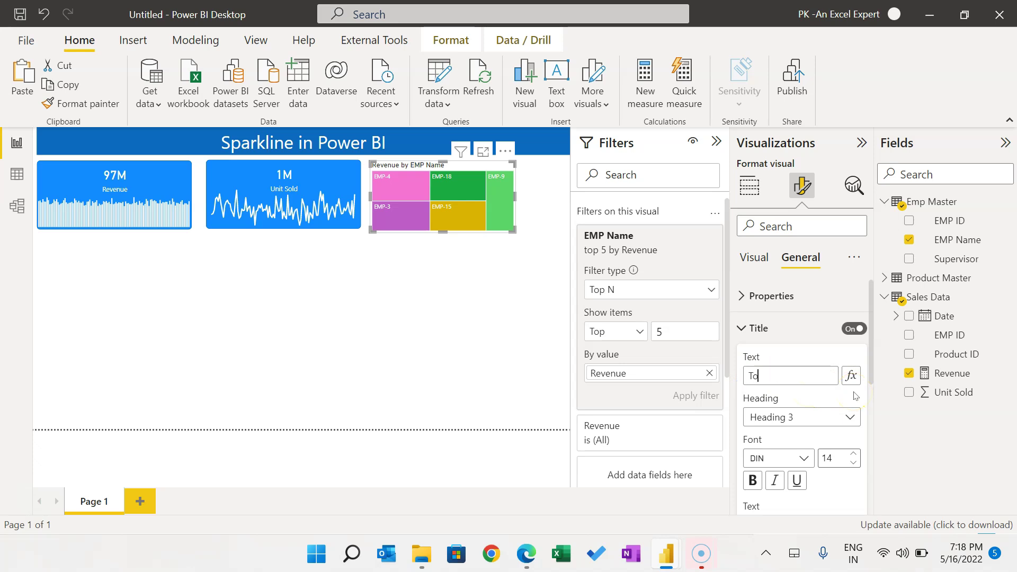
{"action": "left_click", "coordinate": [517, 307]}
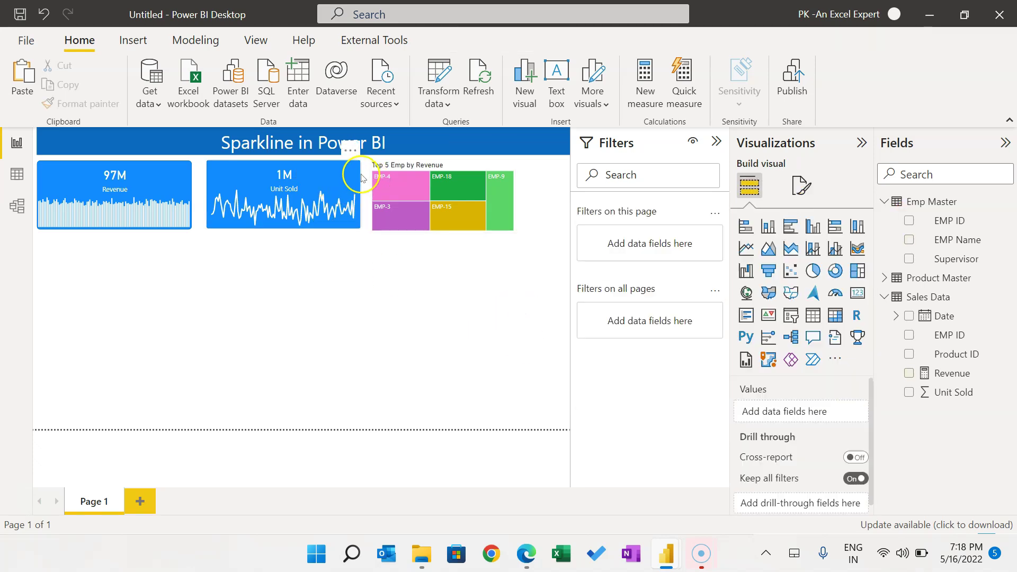
- Narrow the treemap and move it and the Unit Sold group closer to the Revenue group
{"action": "left_click", "coordinate": [357, 172]}
{"action": "left_click", "coordinate": [716, 141]}
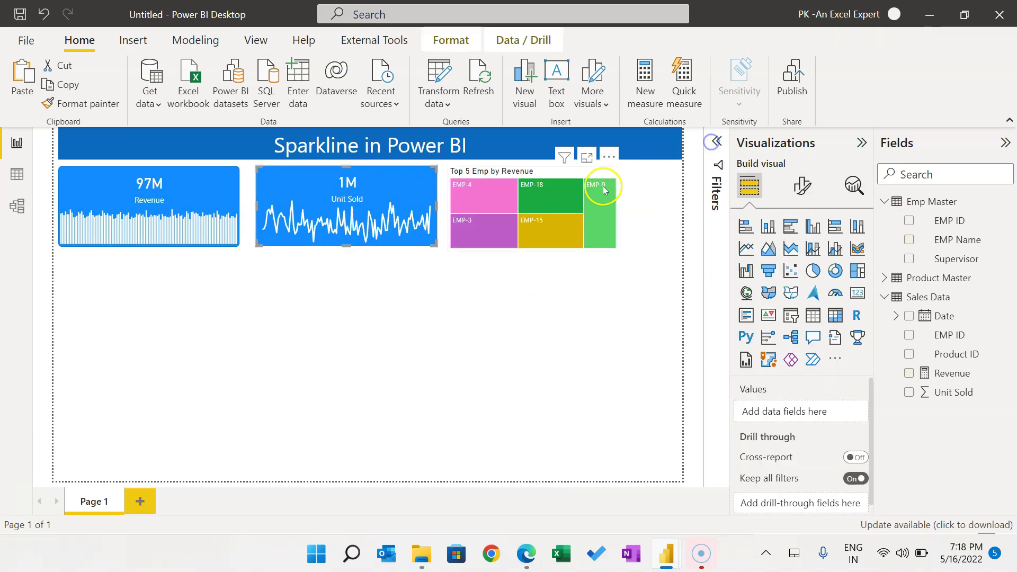
{"action": "left_click_drag", "start_coordinate": [517, 171], "coordinate": [506, 169]}
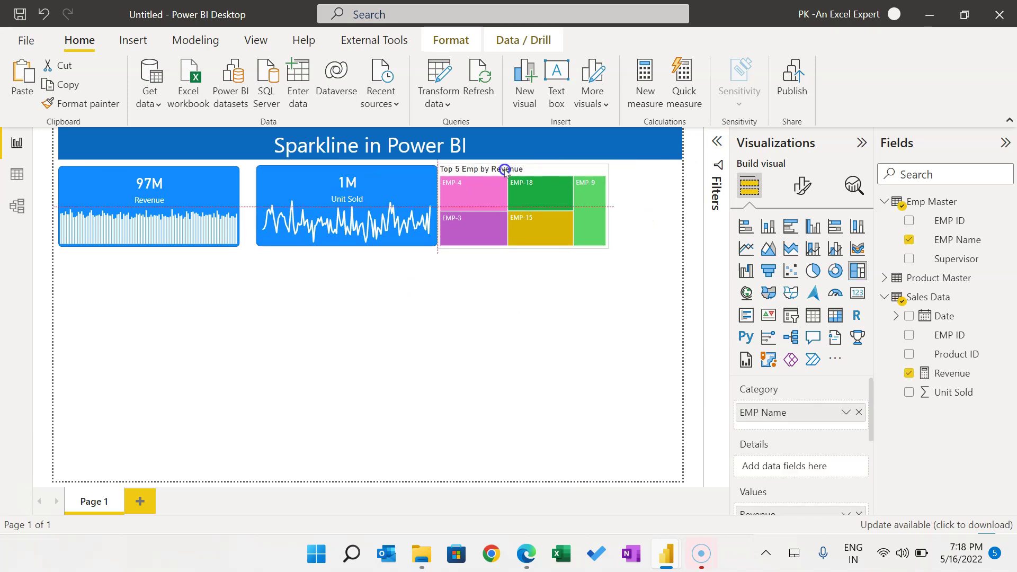
{"action": "left_click_drag", "start_coordinate": [608, 206], "coordinate": [575, 204]}
{"action": "left_click", "coordinate": [421, 185]}
{"action": "key", "text": "Delete"}
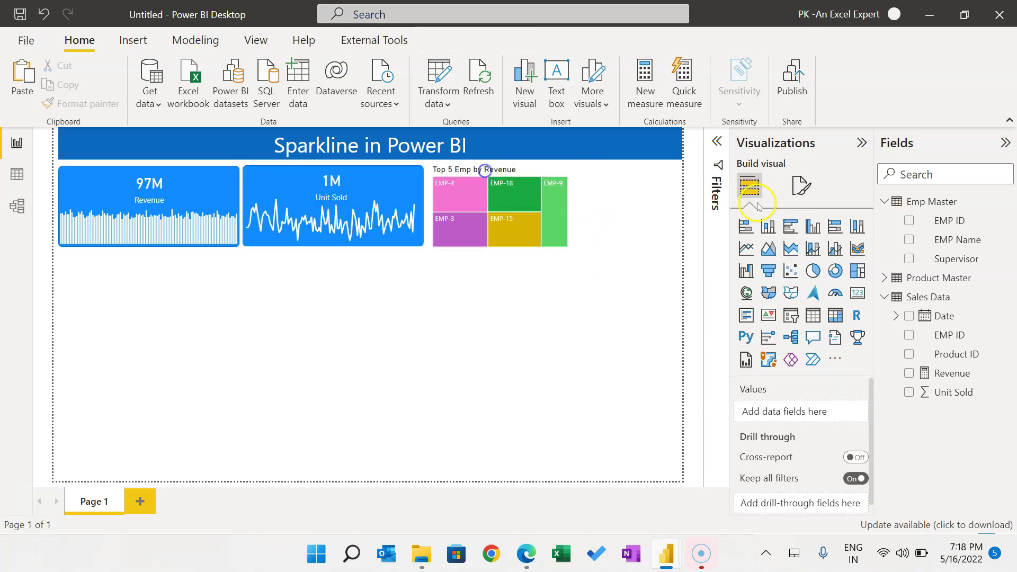
- Add a slicer on the Sales Data Date field and fit it into the card row beside the treemap
{"action": "left_click", "coordinate": [790, 316]}
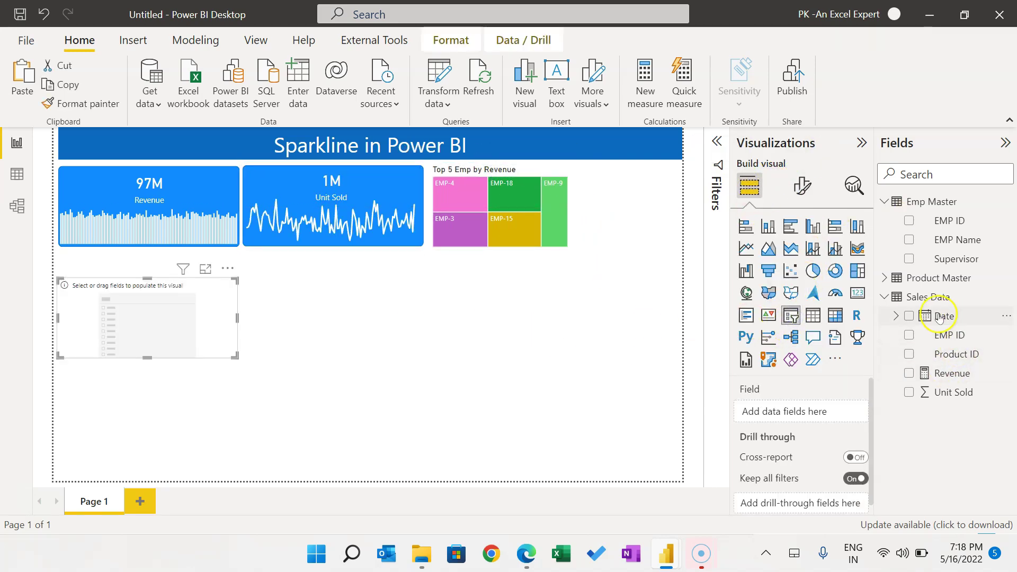
{"action": "left_click_drag", "start_coordinate": [939, 316], "coordinate": [791, 412]}
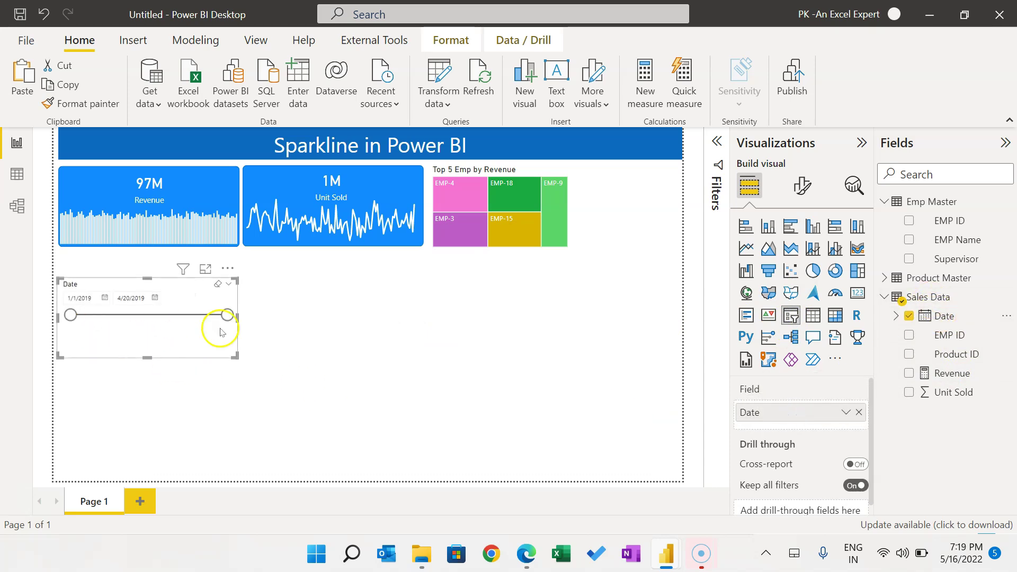
{"action": "left_click_drag", "start_coordinate": [186, 290], "coordinate": [589, 331]}
{"action": "left_click_drag", "start_coordinate": [640, 397], "coordinate": [676, 229]}
{"action": "left_click", "coordinate": [447, 172]}
{"action": "left_click", "coordinate": [616, 177]}
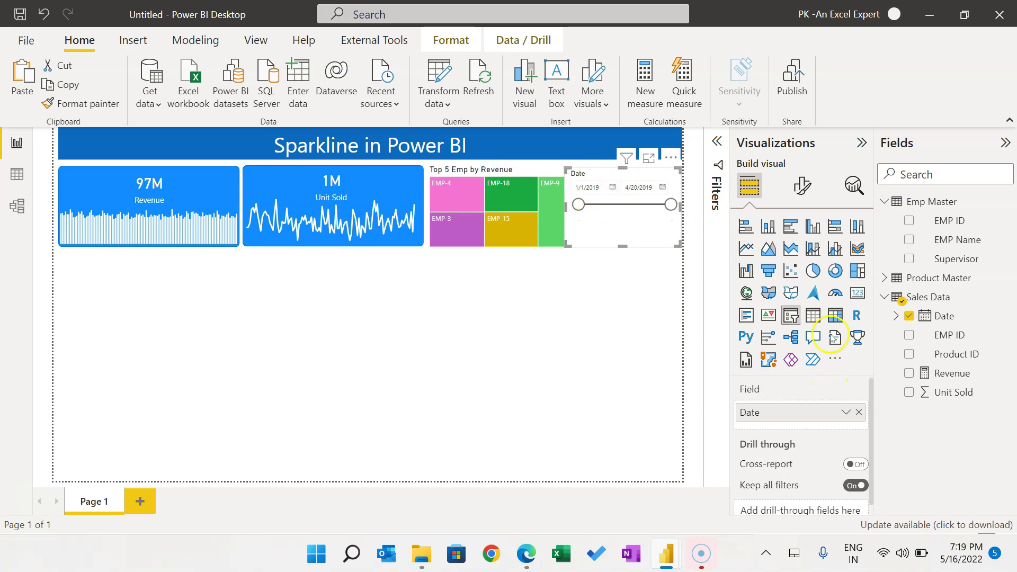
- Set the date slicer's slider color to black
{"action": "left_click", "coordinate": [802, 186]}
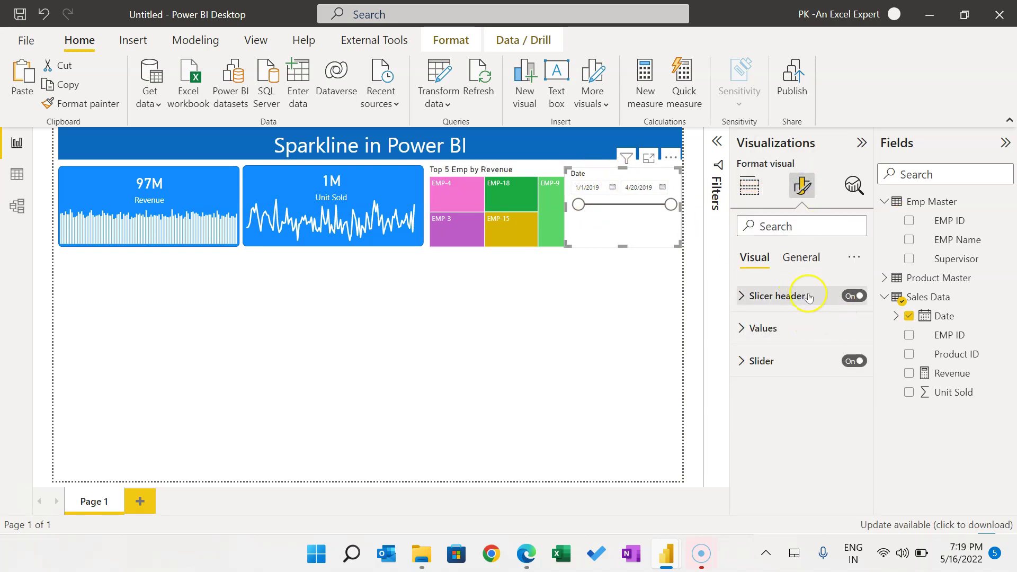
{"action": "left_click", "coordinate": [755, 361]}
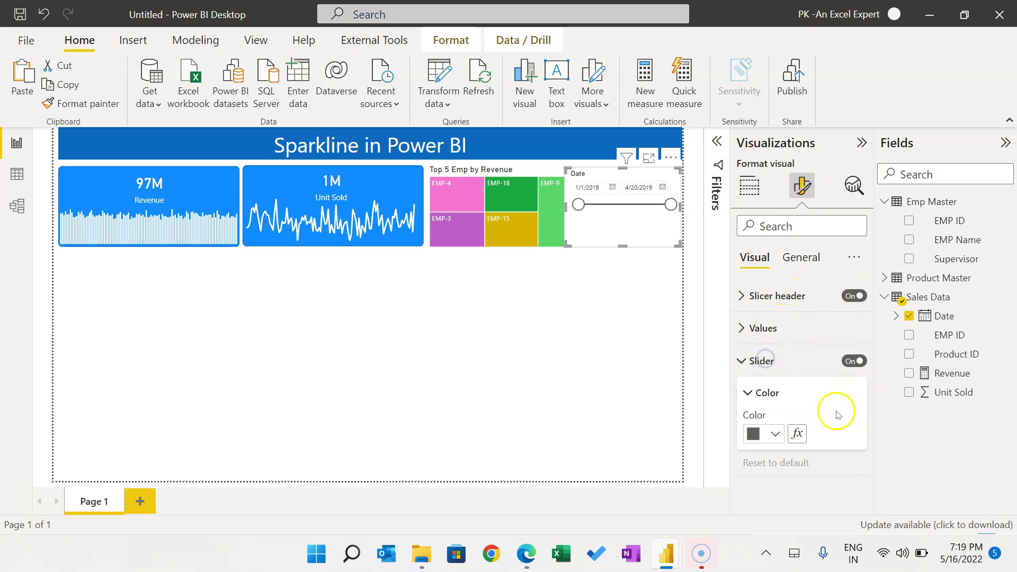
{"action": "left_click", "coordinate": [771, 442]}
{"action": "left_click", "coordinate": [781, 181]}
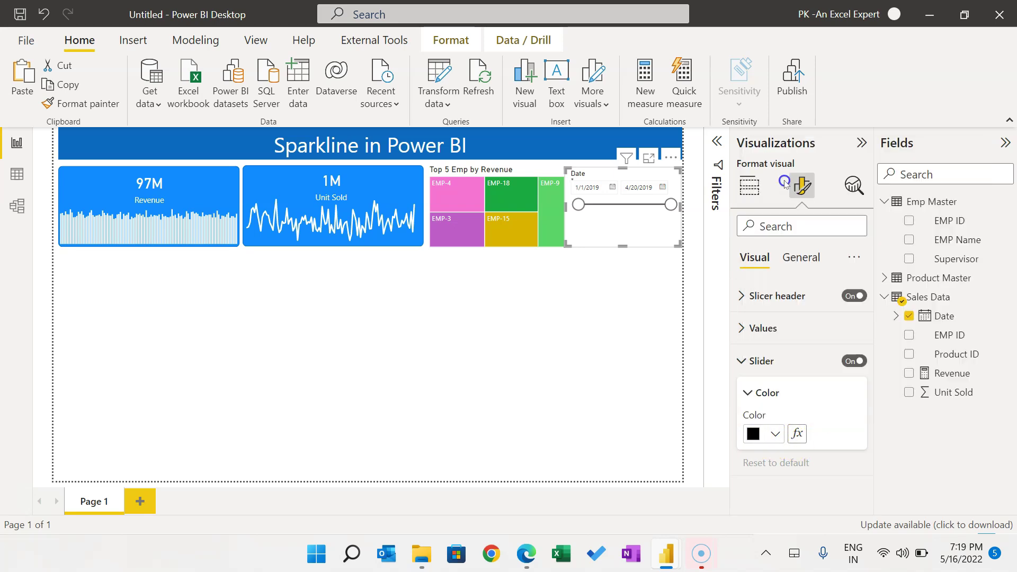
{"action": "left_click", "coordinate": [773, 359]}
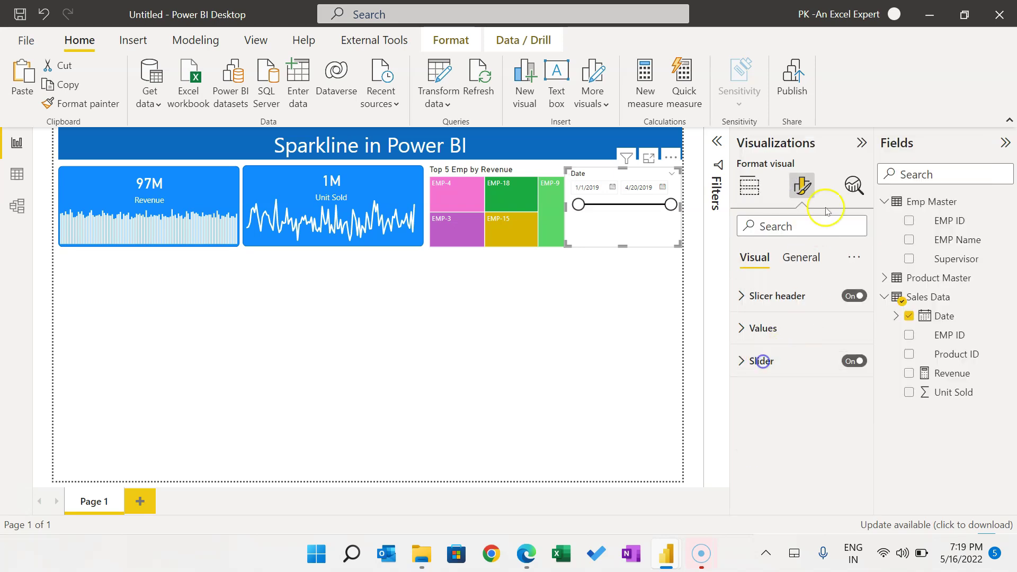
- Turn off the date slicer's Responsive option and set its range to 3/30/2019 through 4/20/2019
{"action": "left_click", "coordinate": [805, 262]}
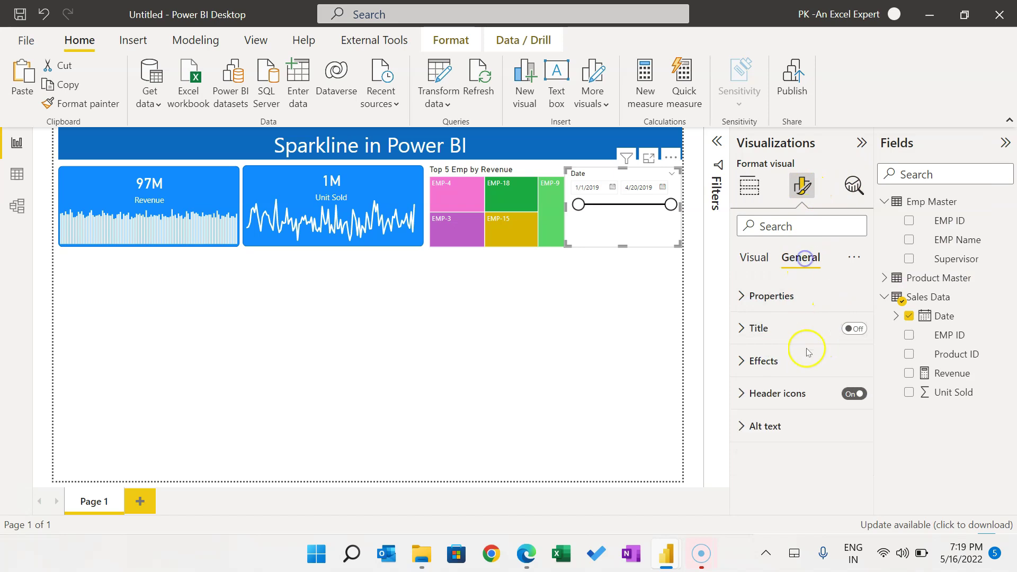
{"action": "left_click", "coordinate": [789, 299]}
{"action": "scroll", "coordinate": [815, 381], "scroll_direction": "down", "scroll_amount": 2}
{"action": "left_click", "coordinate": [805, 403]}
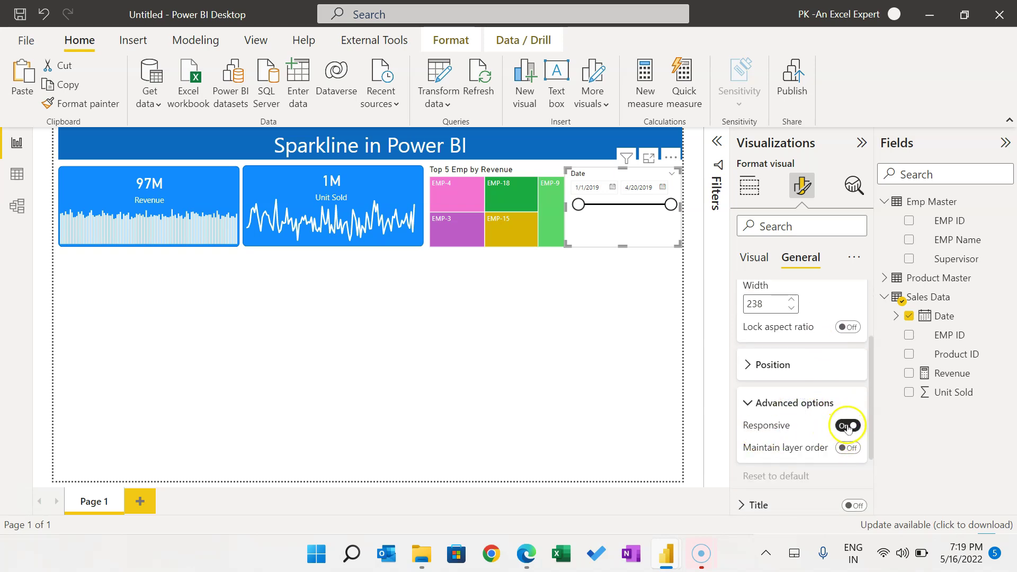
{"action": "left_click", "coordinate": [848, 425]}
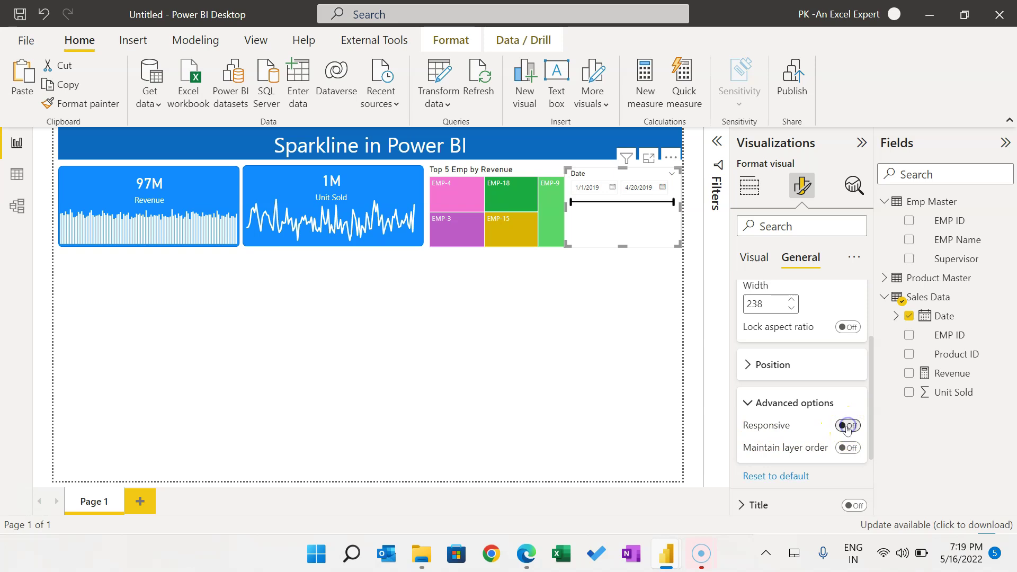
{"action": "left_click_drag", "start_coordinate": [637, 208], "coordinate": [650, 207]}
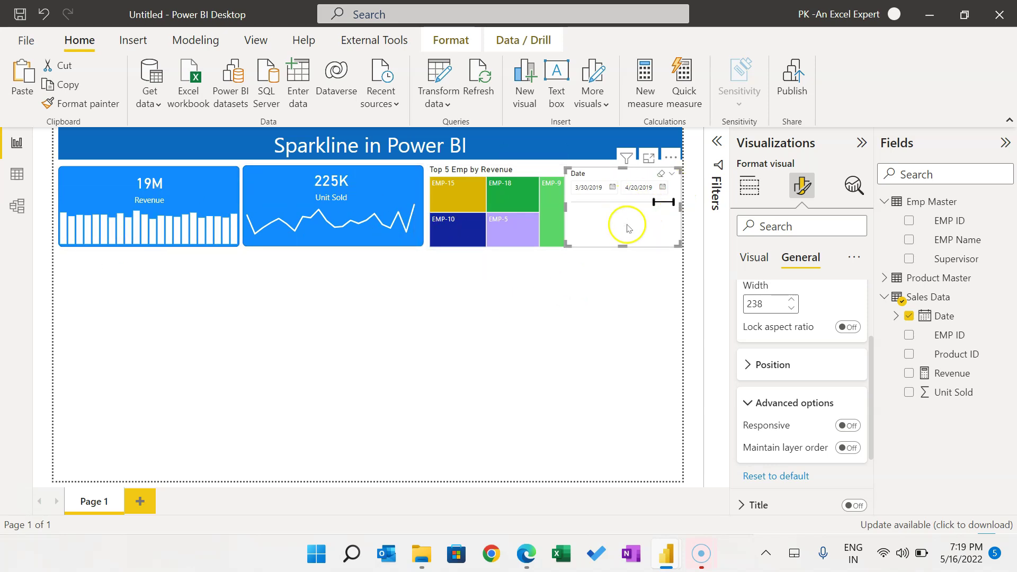
- Set the date slicer's background color to light blue
{"action": "left_click", "coordinate": [766, 259]}
{"action": "left_click", "coordinate": [799, 256]}
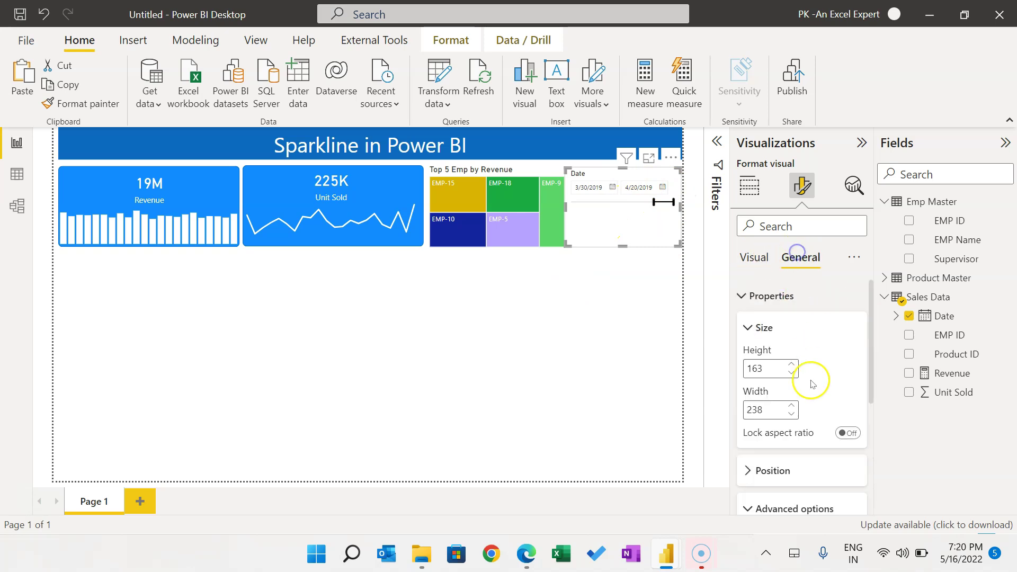
{"action": "left_click", "coordinate": [752, 295]}
{"action": "left_click", "coordinate": [774, 360]}
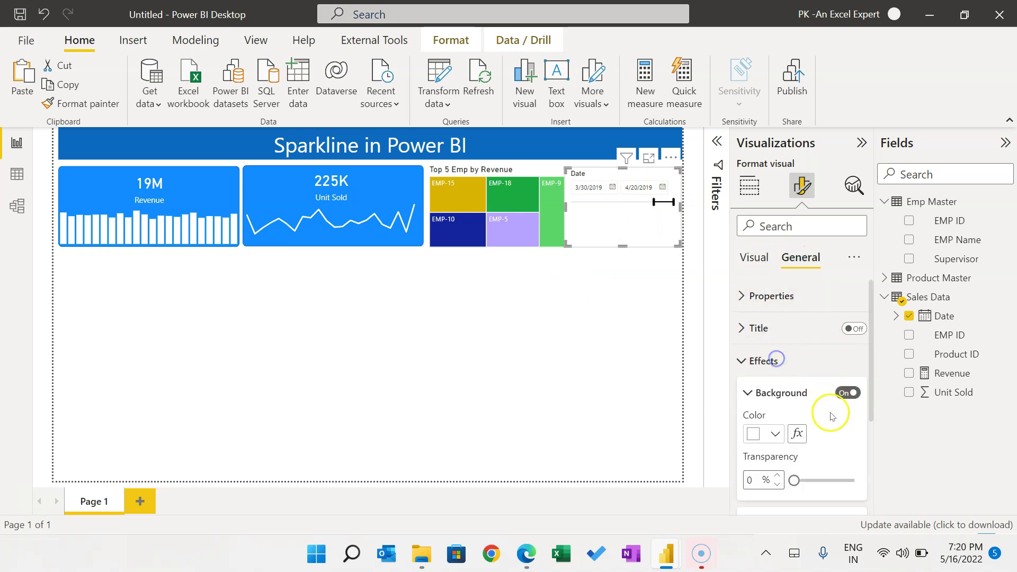
{"action": "left_click", "coordinate": [773, 434]}
{"action": "left_click", "coordinate": [808, 215]}
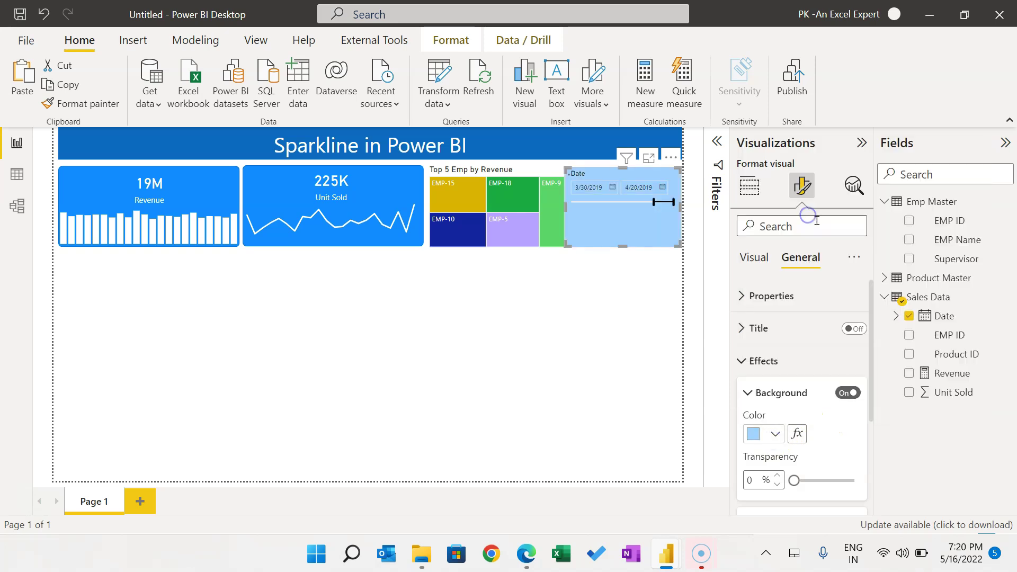
{"action": "left_click", "coordinate": [758, 361]}
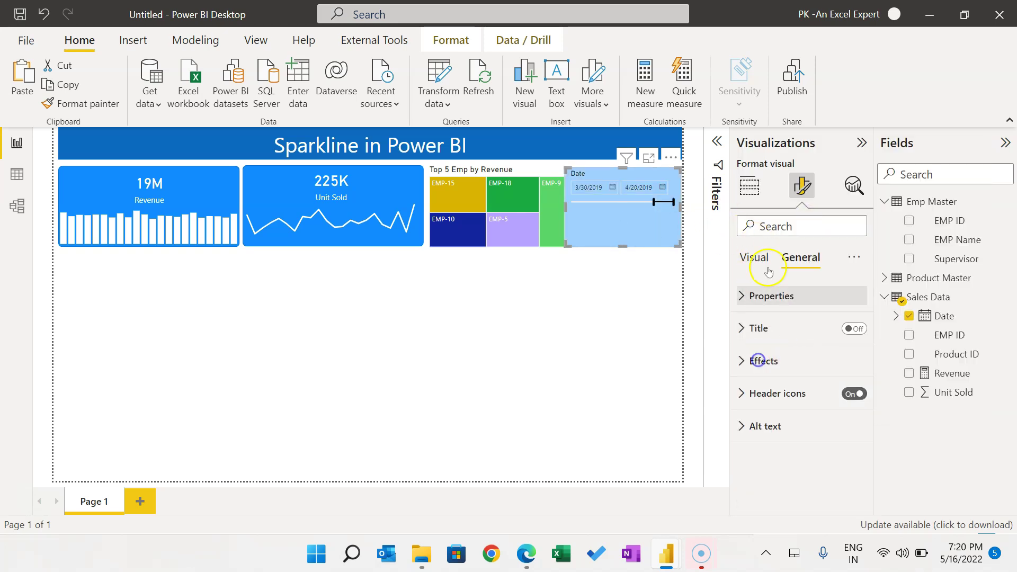
- Set the date slicer's values font color to black and the values background to white
{"action": "left_click", "coordinate": [755, 258]}
{"action": "left_click", "coordinate": [773, 330]}
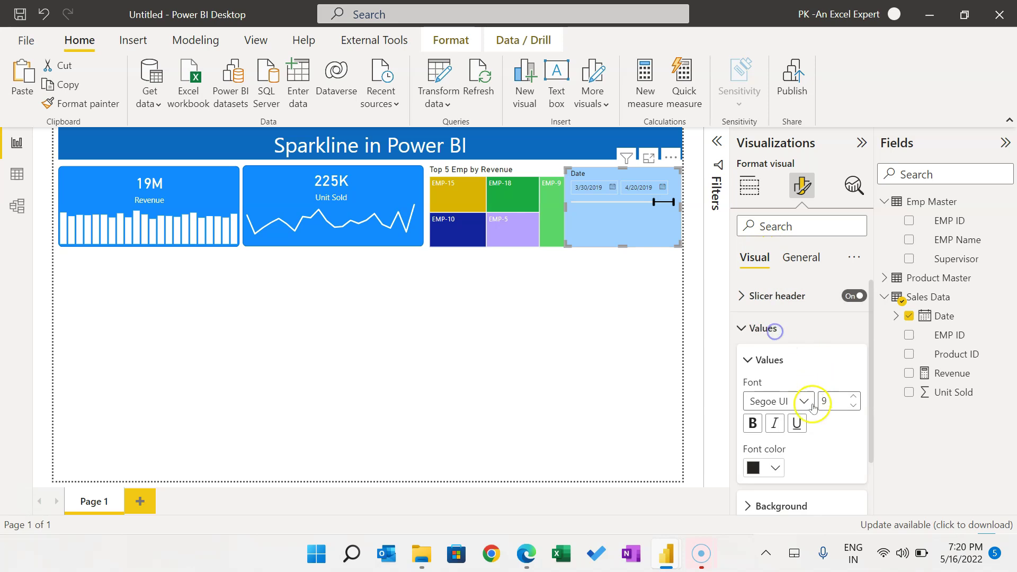
{"action": "left_click", "coordinate": [773, 471]}
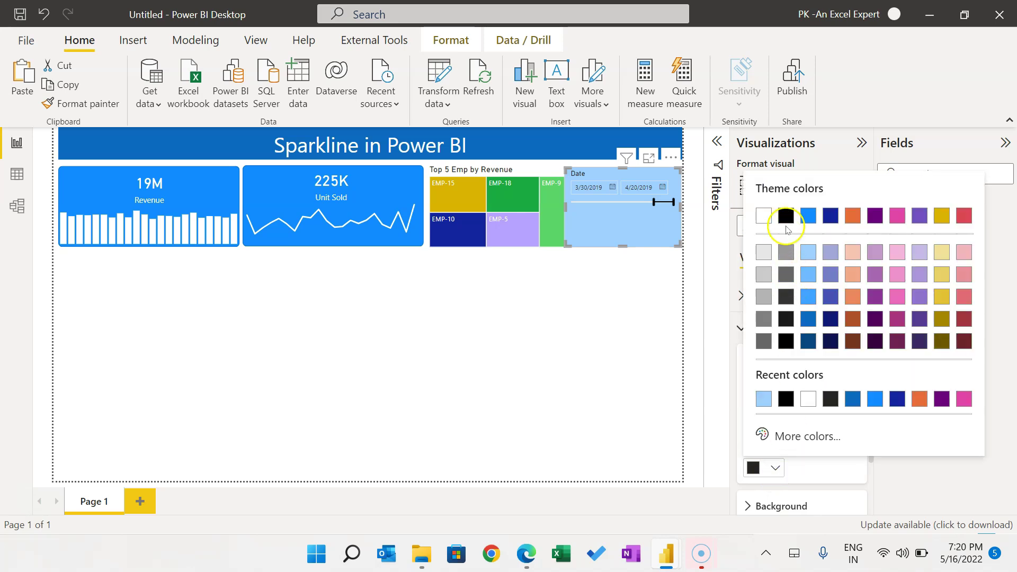
{"action": "left_click", "coordinate": [785, 217]}
{"action": "scroll", "coordinate": [783, 371], "scroll_direction": "down", "scroll_amount": 2}
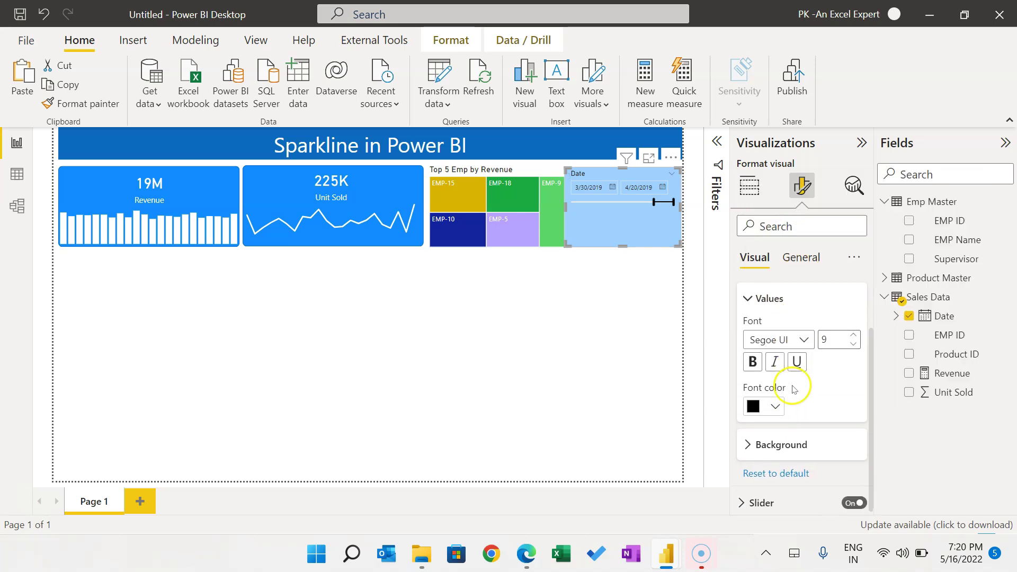
{"action": "left_click", "coordinate": [773, 441]}
{"action": "left_click", "coordinate": [775, 481]}
{"action": "left_click", "coordinate": [761, 226]}
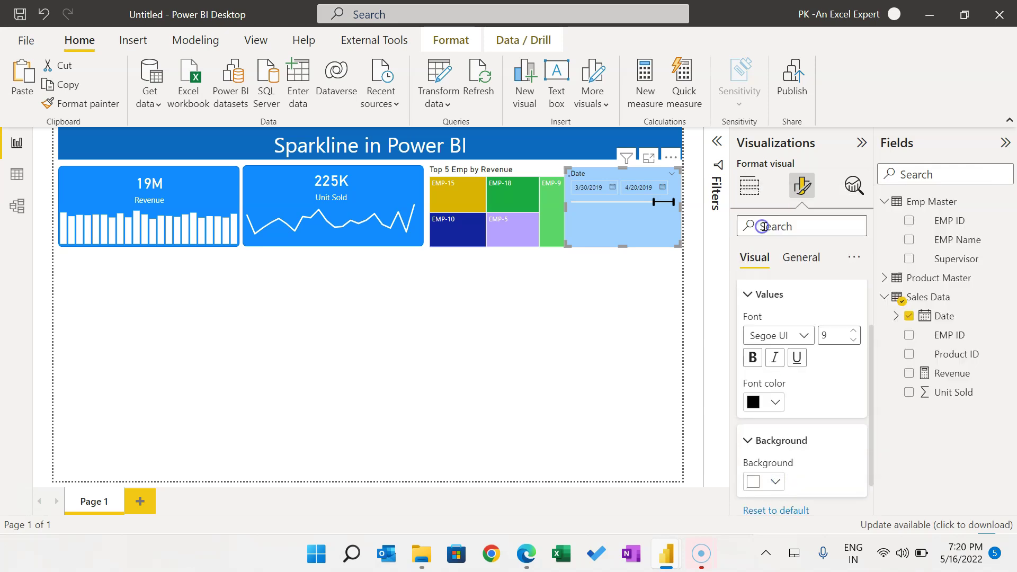
{"action": "scroll", "coordinate": [786, 327], "scroll_direction": "up", "scroll_amount": 2}
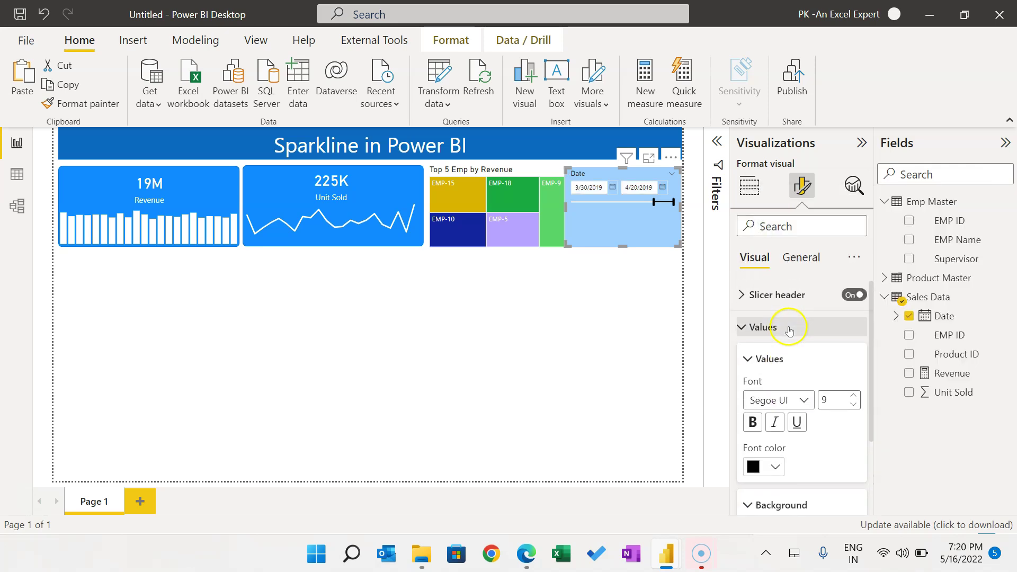
{"action": "left_click", "coordinate": [756, 327]}
- Nudge the top-5 employee treemap slightly closer to the Unit Sold card
{"action": "left_click", "coordinate": [860, 142]}
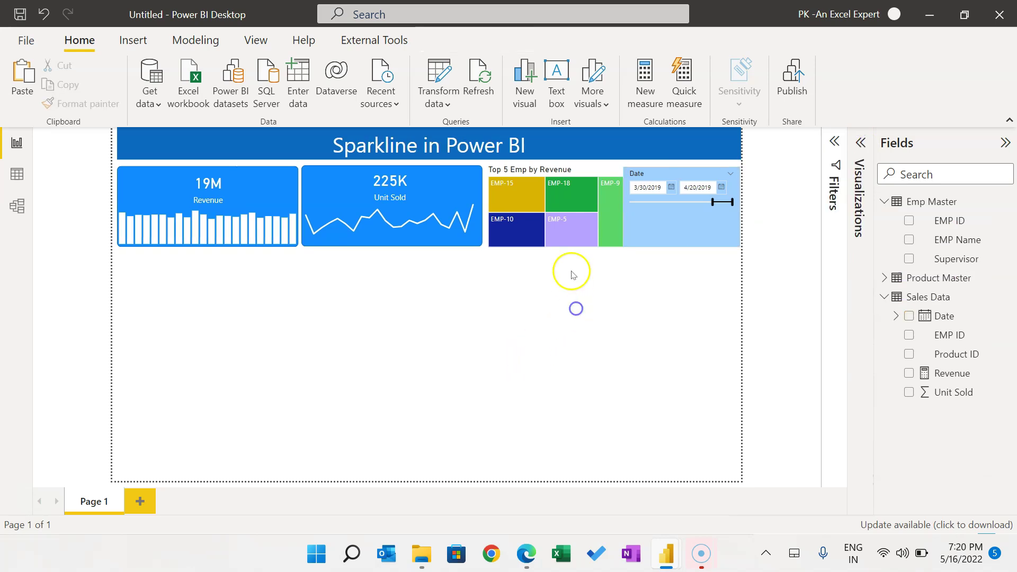
{"action": "left_click", "coordinate": [574, 175]}
{"action": "key", "text": "Left"}
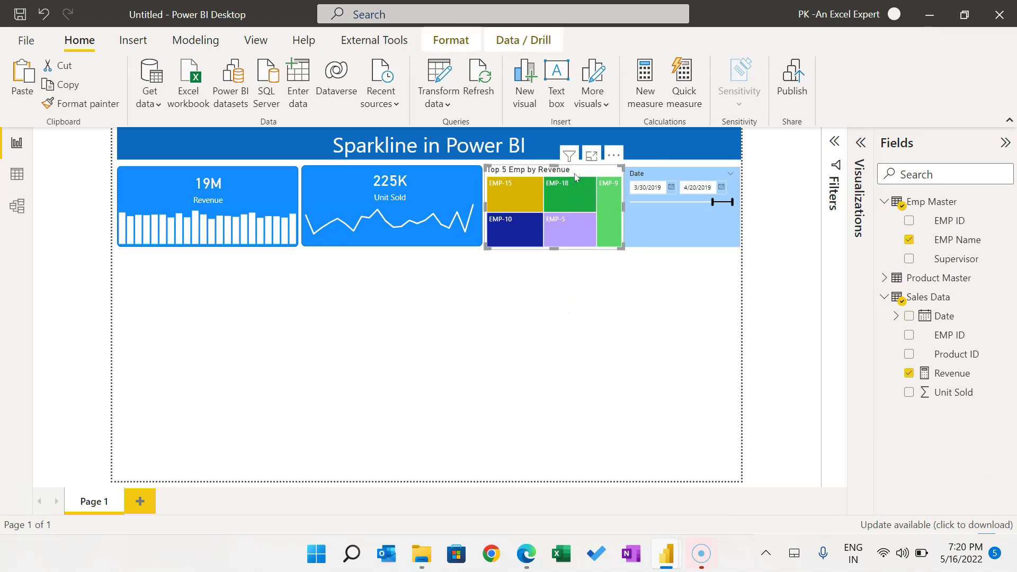
{"action": "left_click", "coordinate": [453, 325]}
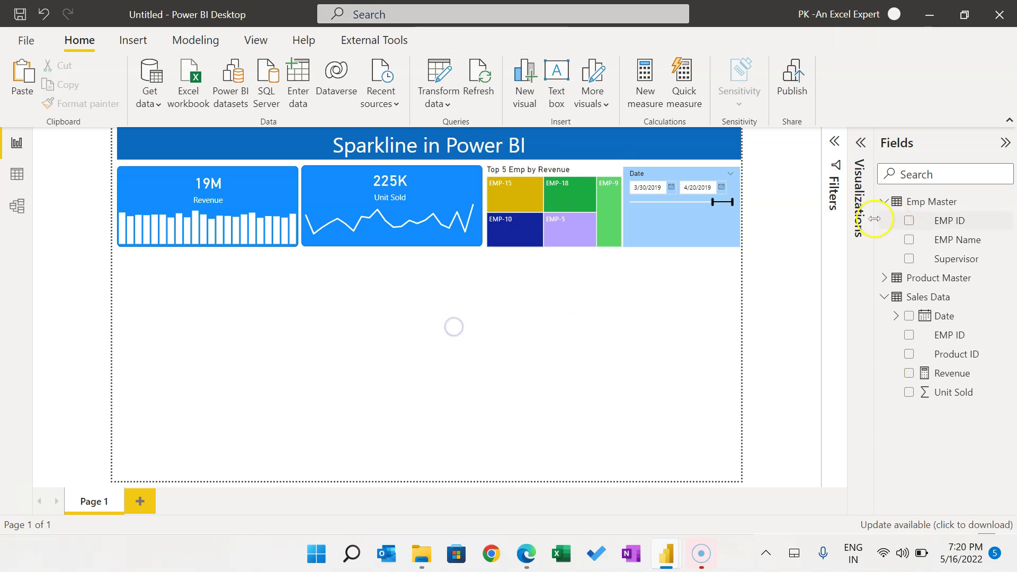
- Add a matrix visual and size it to fill the empty page area below the card row
{"action": "left_click", "coordinate": [859, 142]}
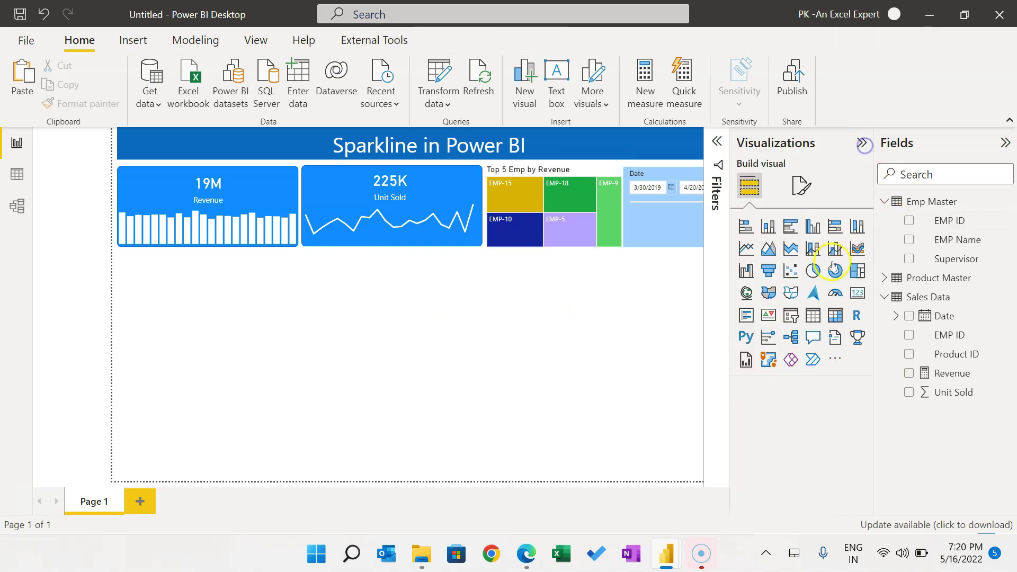
{"action": "left_click", "coordinate": [834, 315]}
{"action": "left_click_drag", "start_coordinate": [287, 377], "coordinate": [680, 479]}
{"action": "left_click_drag", "start_coordinate": [369, 277], "coordinate": [374, 259]}
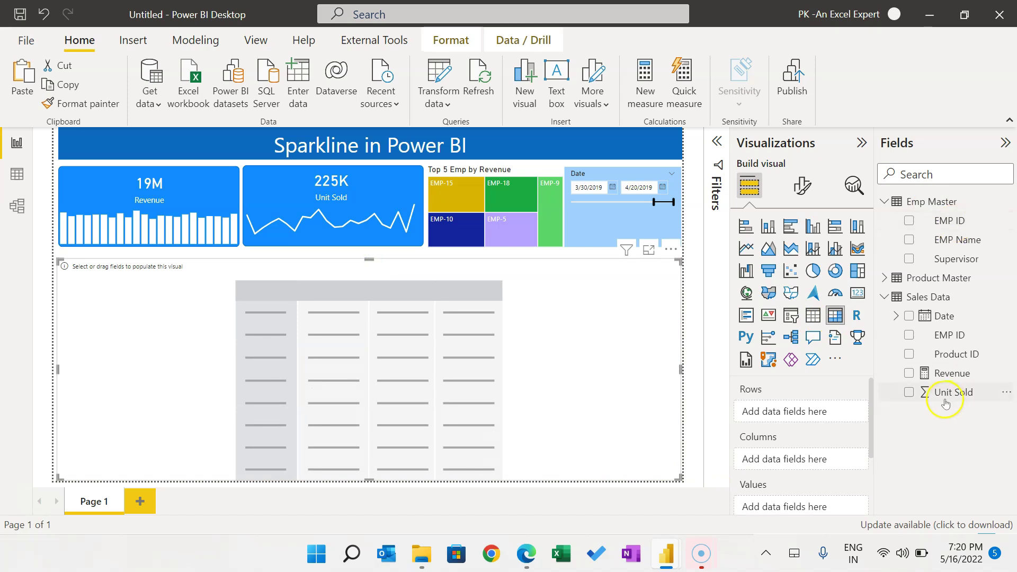
- Populate the matrix with Product Name from Product Master as rows, Supervisor as columns and Unit Sold as values
{"action": "left_click", "coordinate": [885, 279]}
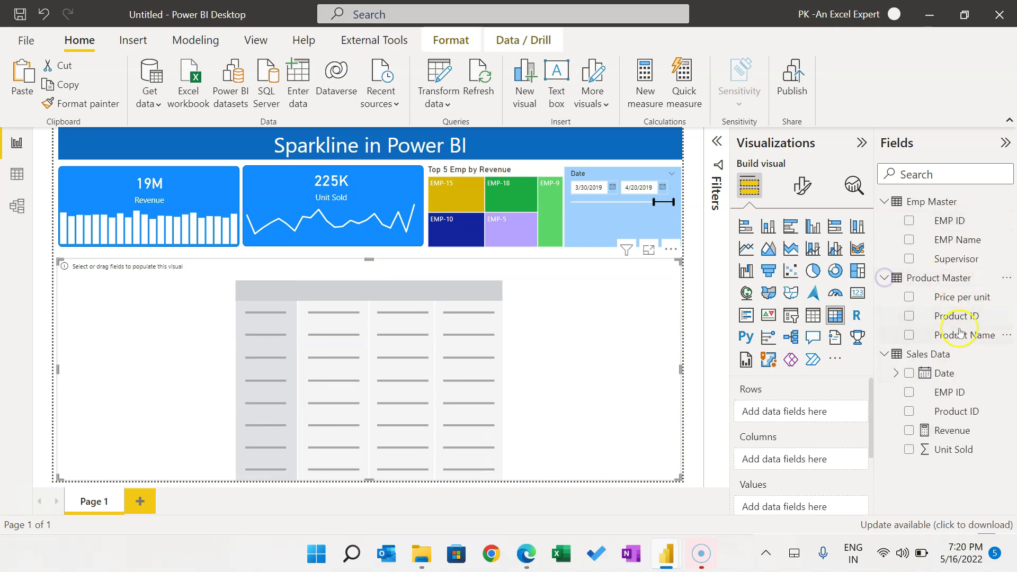
{"action": "left_click_drag", "start_coordinate": [965, 335], "coordinate": [824, 411]}
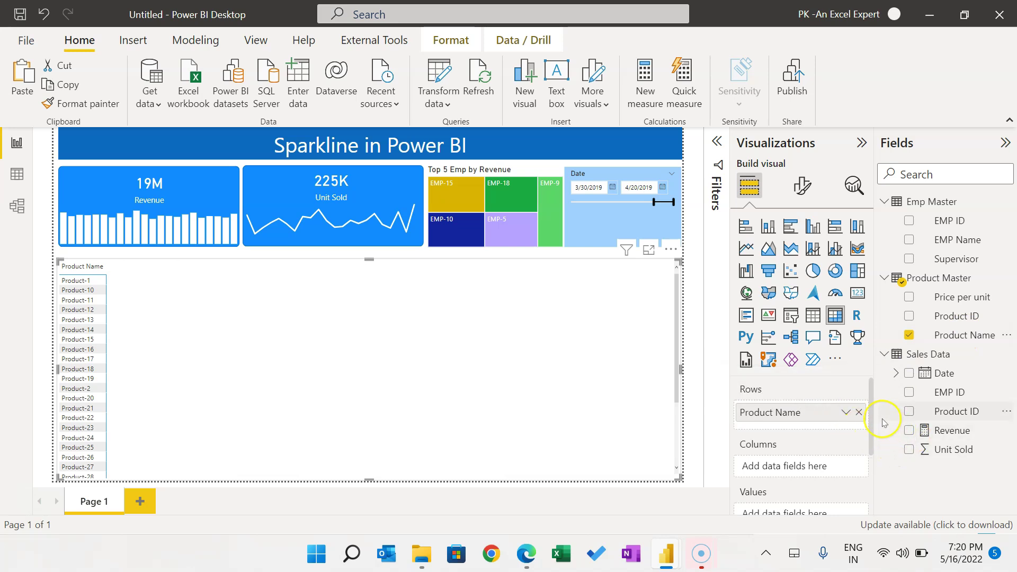
{"action": "left_click_drag", "start_coordinate": [872, 413], "coordinate": [878, 434]}
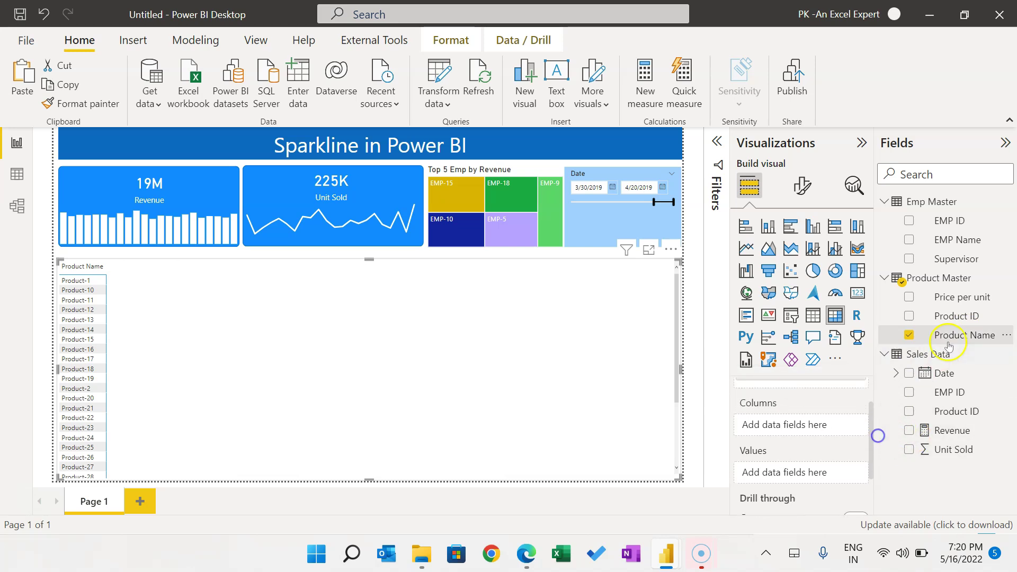
{"action": "left_click_drag", "start_coordinate": [961, 261], "coordinate": [822, 428]}
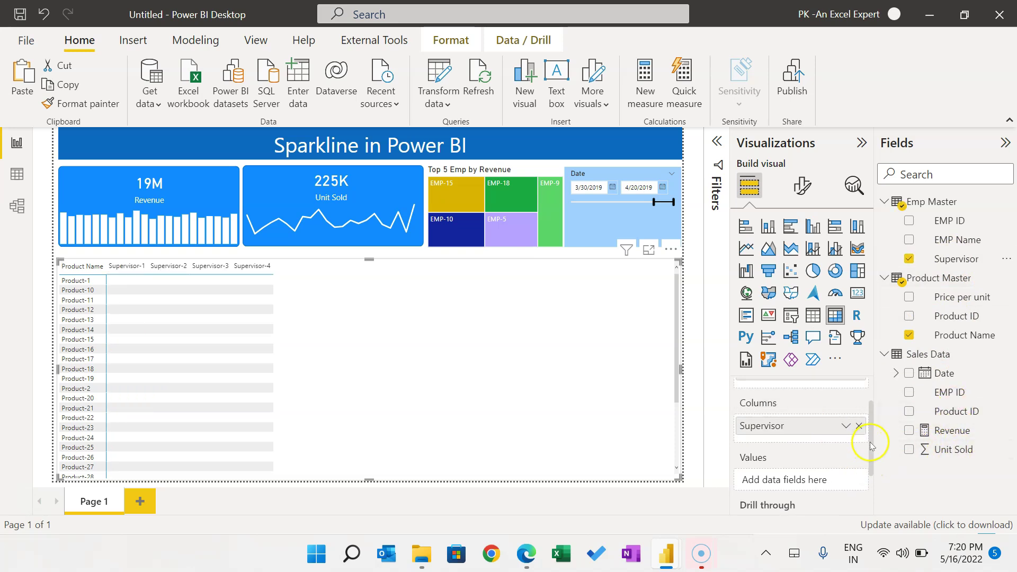
{"action": "left_click_drag", "start_coordinate": [871, 445], "coordinate": [874, 465]}
{"action": "left_click_drag", "start_coordinate": [974, 449], "coordinate": [831, 442]}
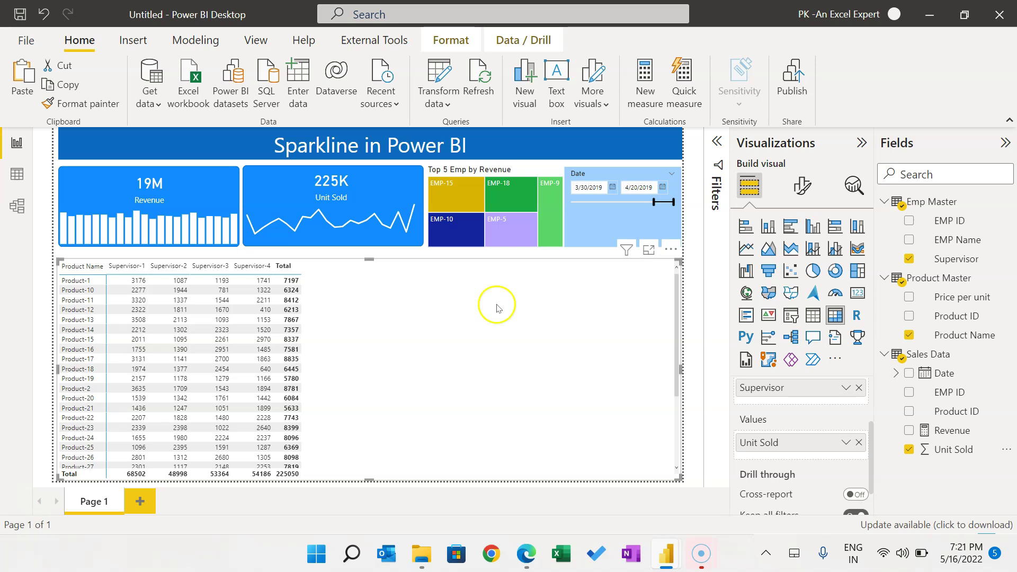
{"action": "left_click", "coordinate": [846, 445]}
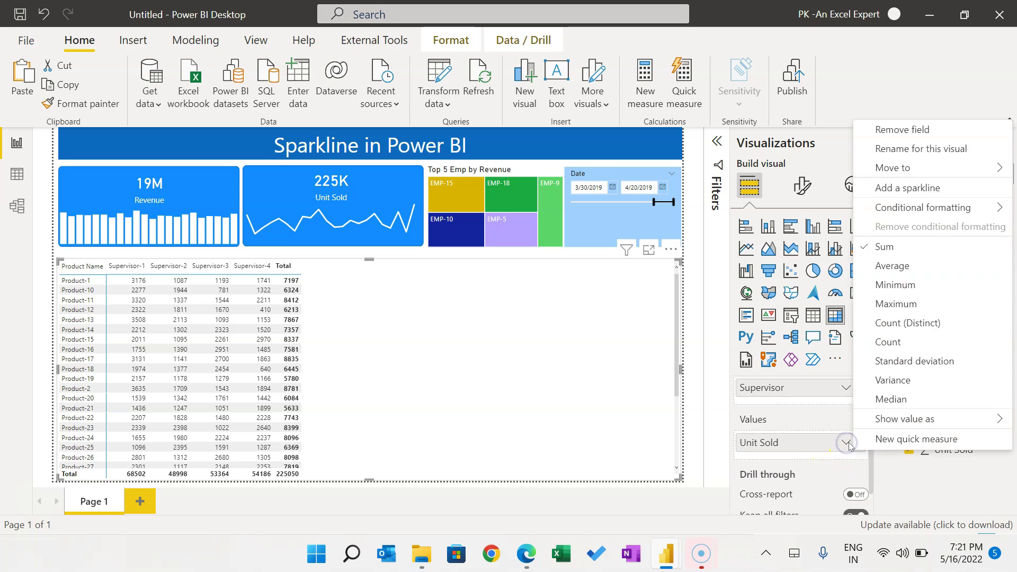
{"action": "left_click", "coordinate": [923, 199]}
{"action": "left_click", "coordinate": [891, 229]}
{"action": "left_click", "coordinate": [704, 498]}
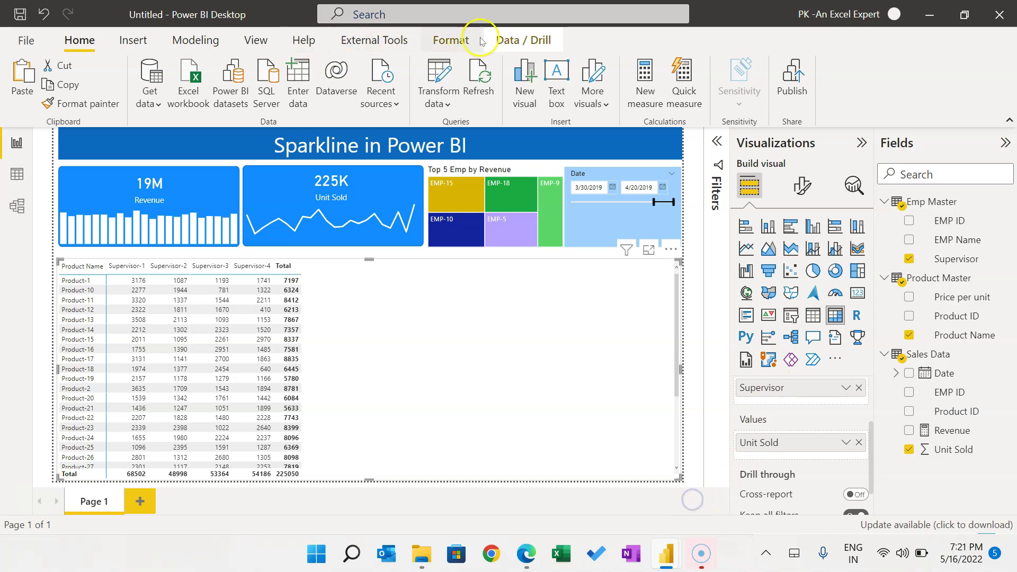
- Check the installed Power BI Desktop version and release month in the program information
{"action": "left_click", "coordinate": [303, 41]}
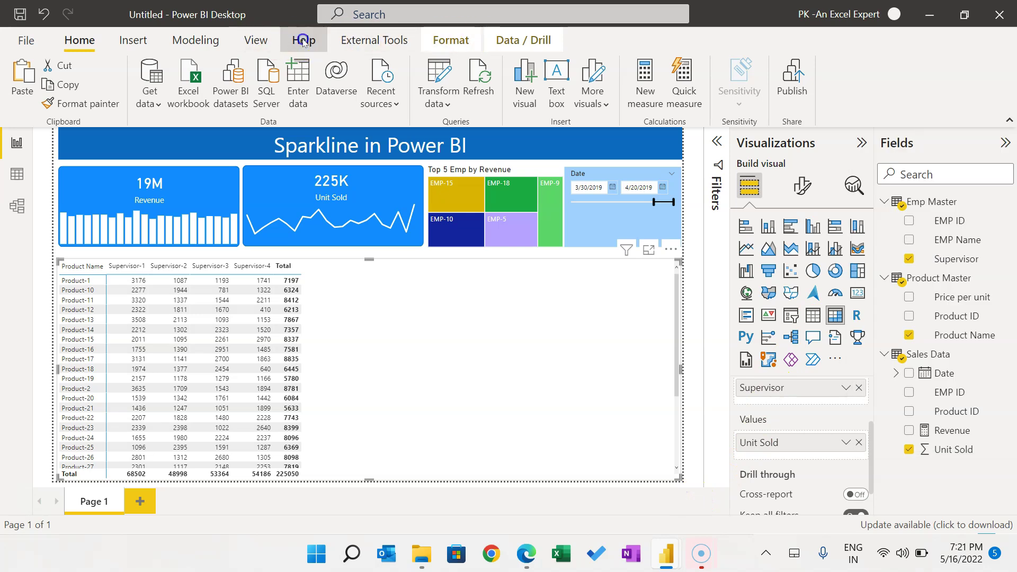
{"action": "left_click", "coordinate": [22, 80]}
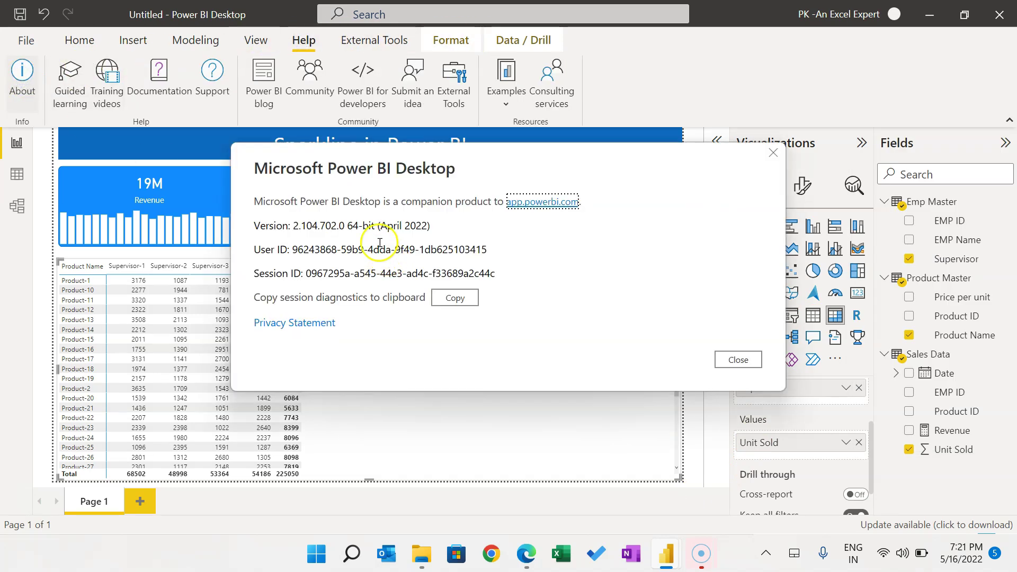
{"action": "left_click_drag", "start_coordinate": [387, 225], "coordinate": [404, 226]}
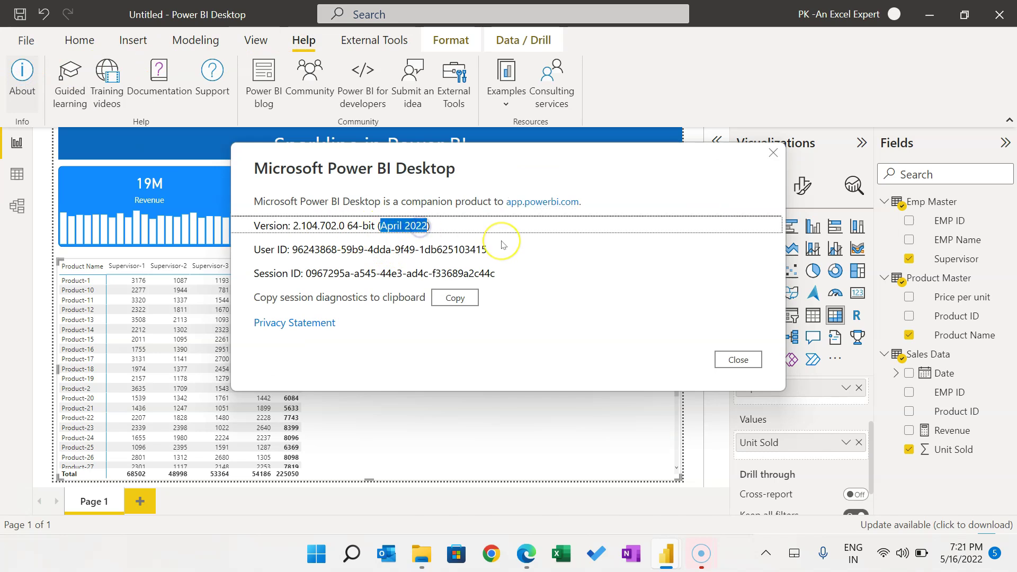
{"action": "left_click", "coordinate": [774, 155]}
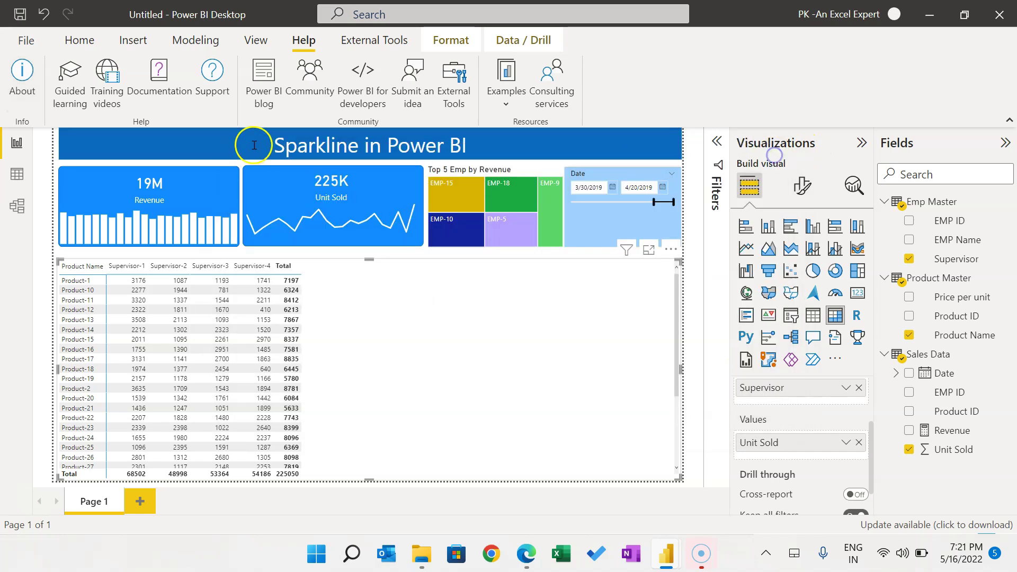
- Check in the global options whether the Sparklines preview feature is enabled
{"action": "left_click", "coordinate": [27, 41]}
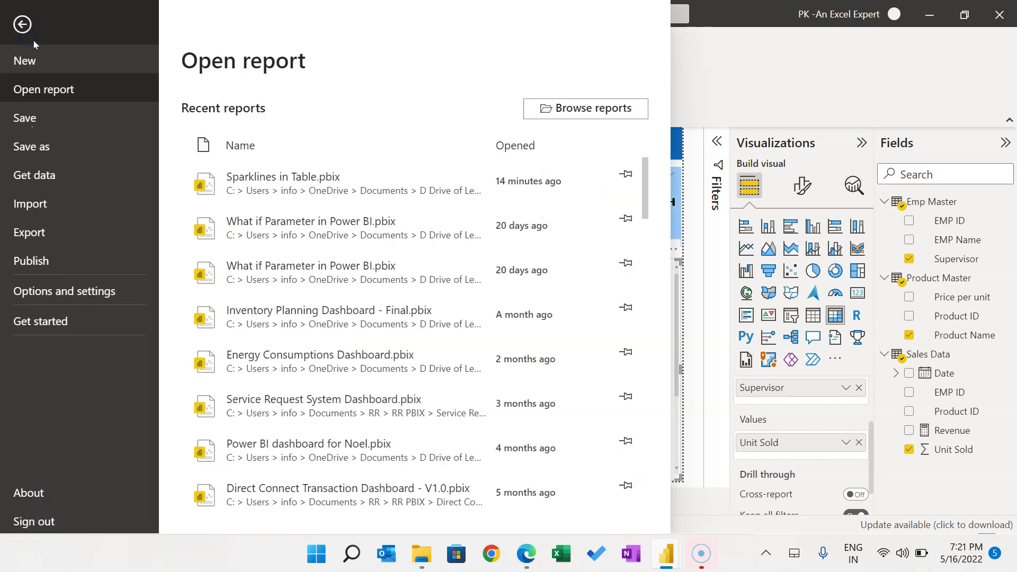
{"action": "left_click", "coordinate": [65, 291]}
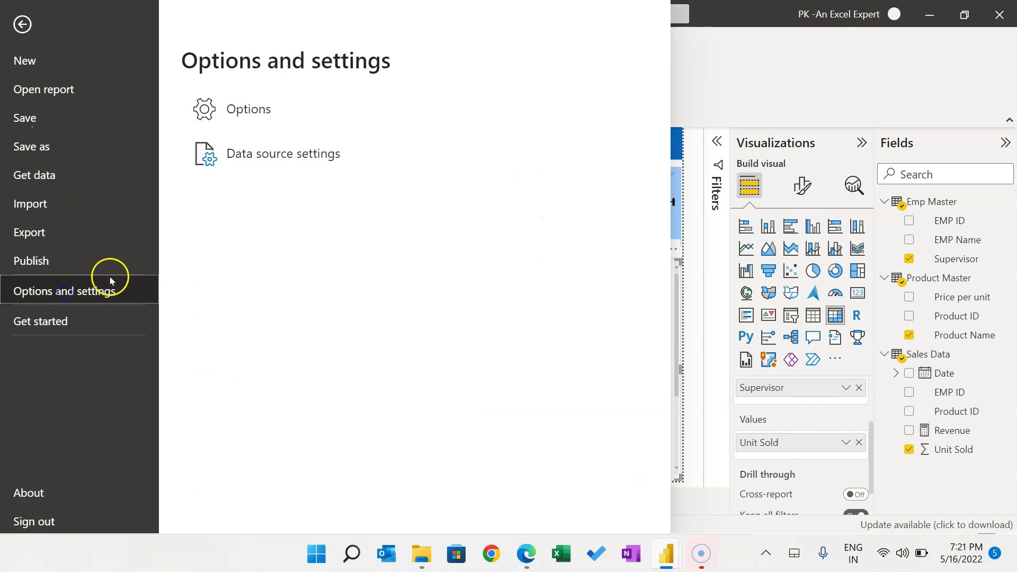
{"action": "left_click", "coordinate": [264, 107]}
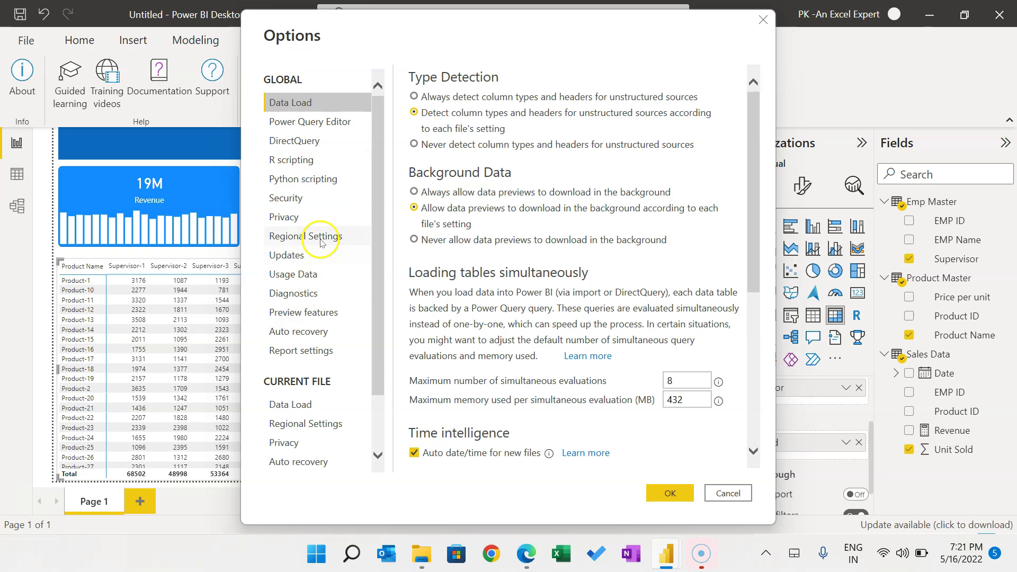
{"action": "left_click", "coordinate": [318, 312]}
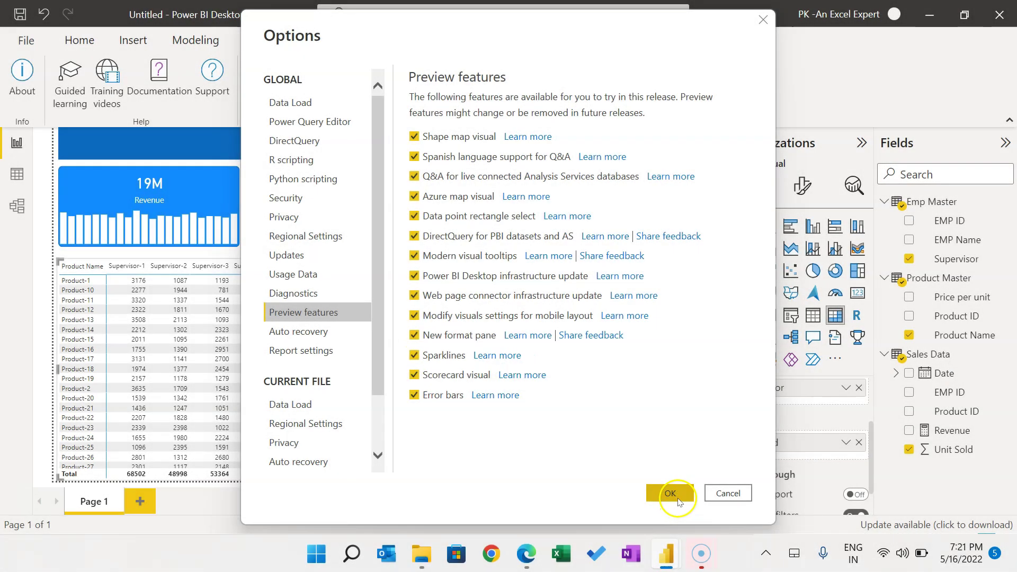
{"action": "left_click", "coordinate": [670, 492]}
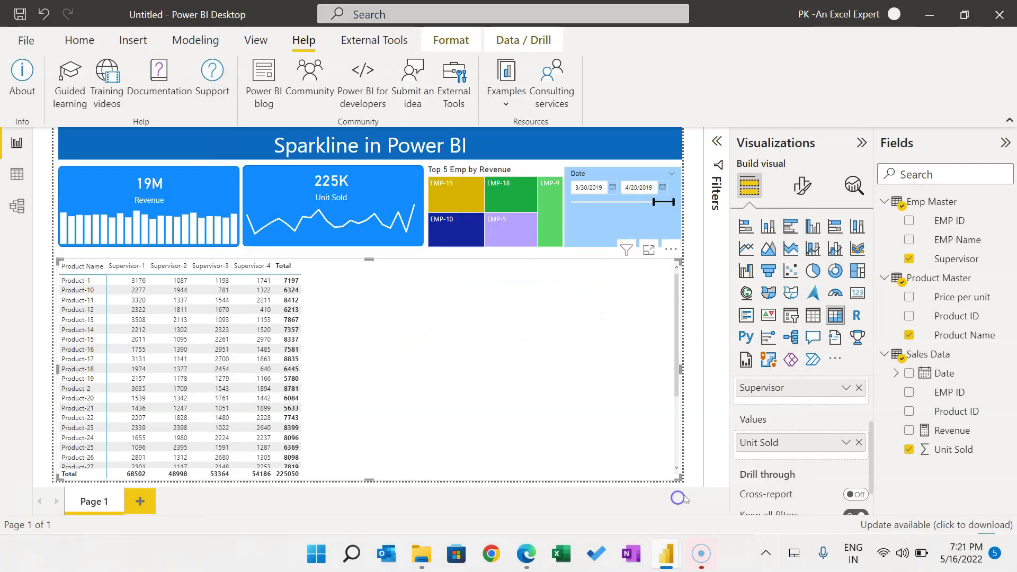
{"action": "left_click", "coordinate": [846, 444]}
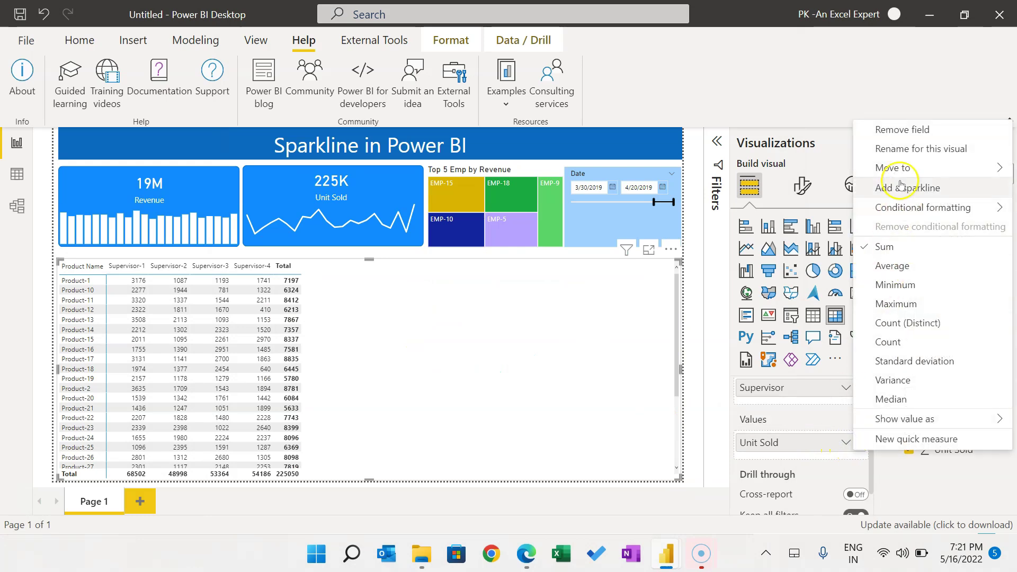
{"action": "left_click", "coordinate": [900, 188]}
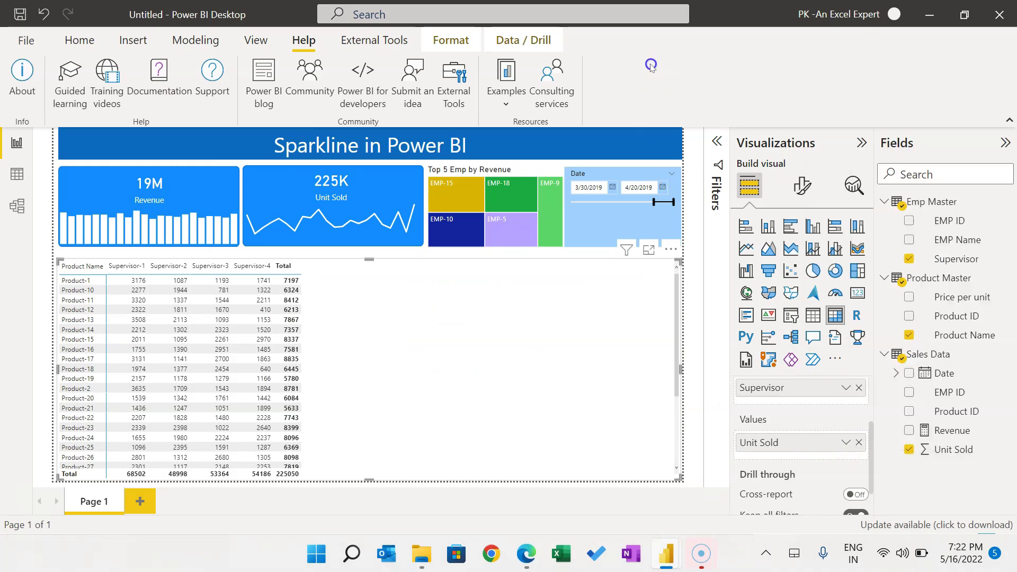
{"action": "left_click", "coordinate": [139, 45]}
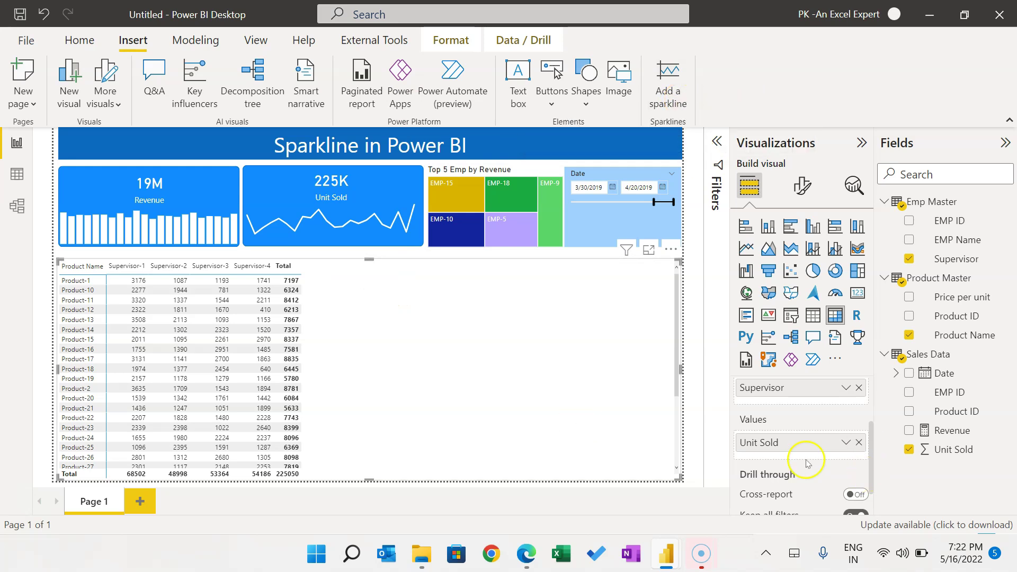
- Add a sparkline for the sum of Unit Sold to the matrix, with Date from Sales Data as the X-axis
{"action": "left_click", "coordinate": [846, 444]}
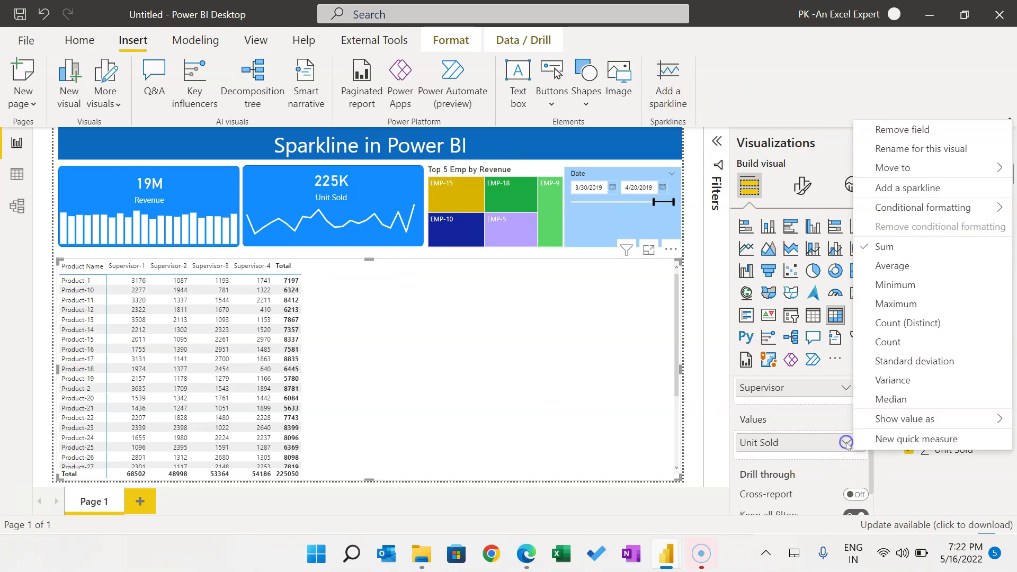
{"action": "left_click", "coordinate": [906, 189]}
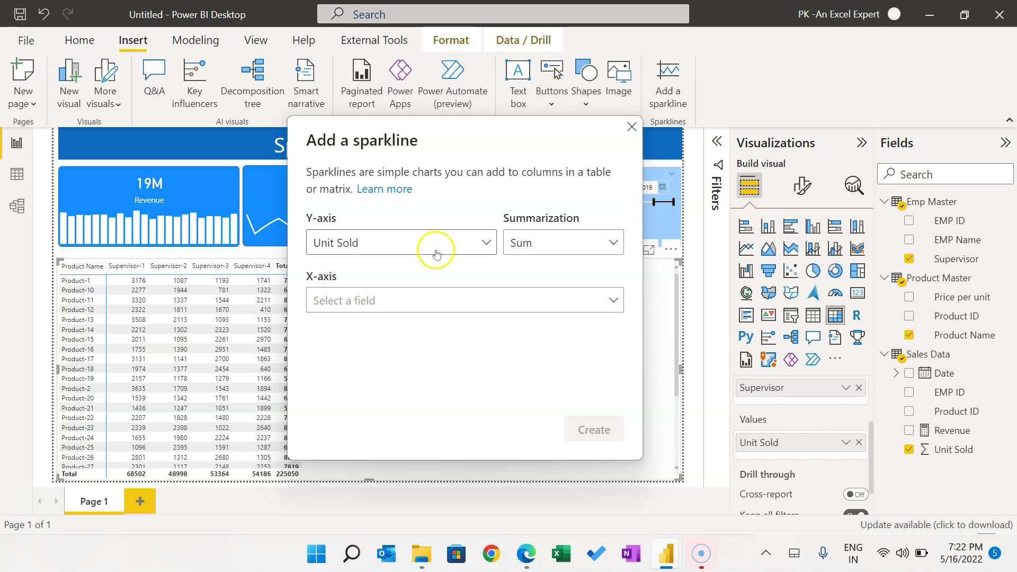
{"action": "left_click", "coordinate": [428, 303]}
{"action": "left_click", "coordinate": [372, 396]}
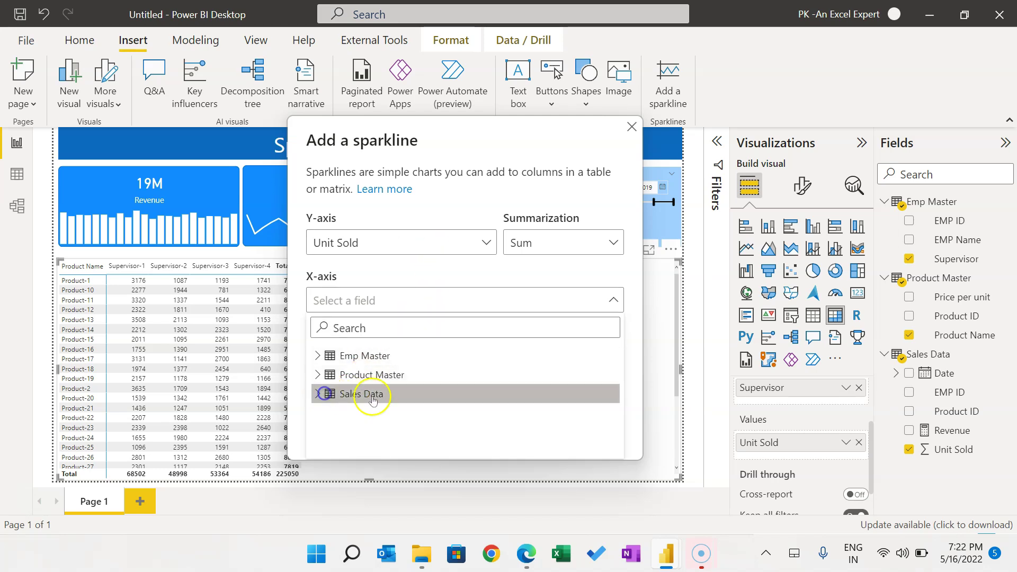
{"action": "left_click", "coordinate": [317, 395]}
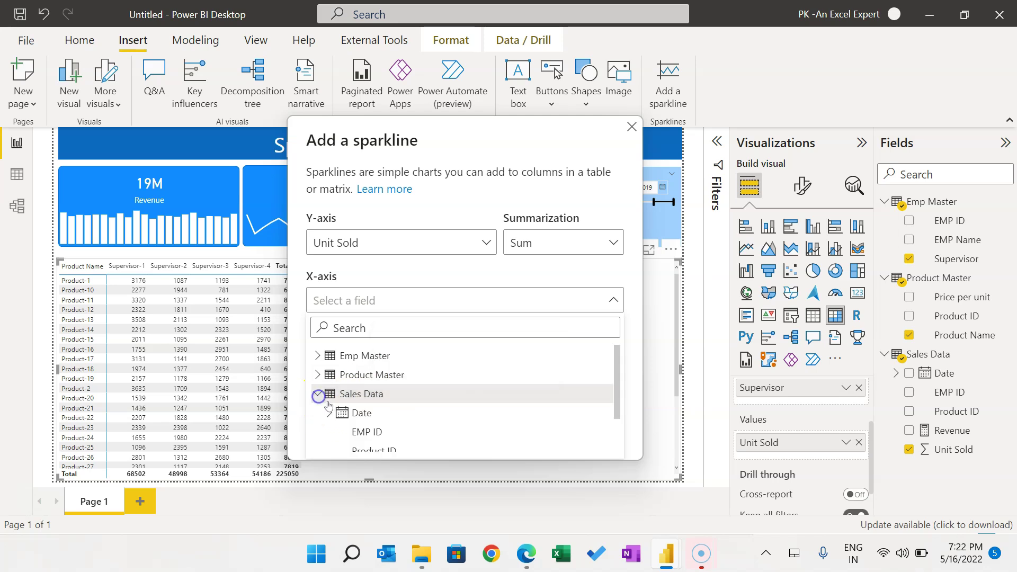
{"action": "left_click", "coordinate": [373, 412]}
{"action": "left_click", "coordinate": [582, 432]}
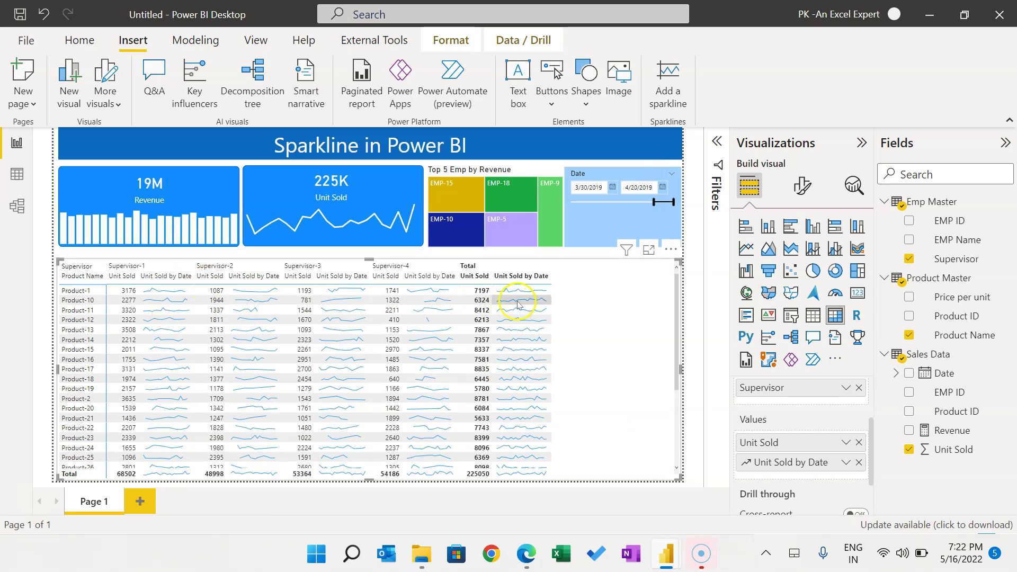
- Examine a total sparkline's value range and the matrix's Sparklines formatting settings
{"action": "mouse_move", "coordinate": [524, 305]}
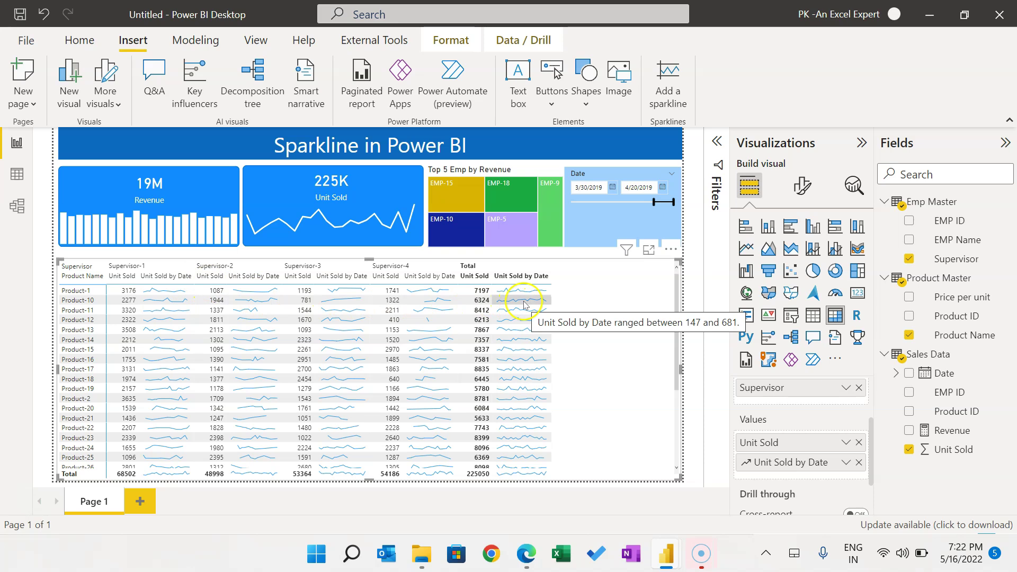
{"action": "left_click", "coordinate": [802, 185]}
{"action": "scroll", "coordinate": [802, 333], "scroll_direction": "down", "scroll_amount": 5}
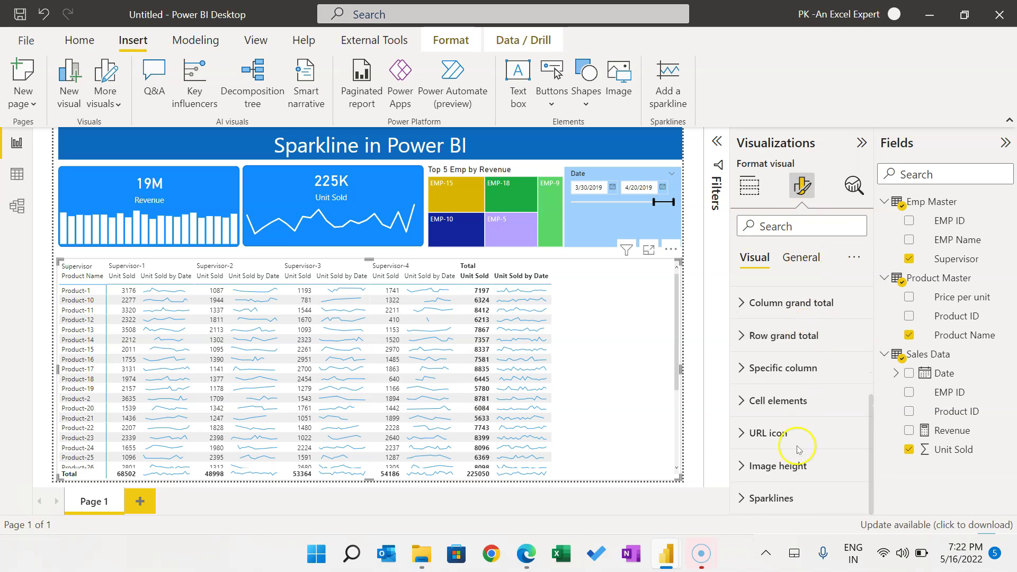
{"action": "left_click", "coordinate": [748, 499]}
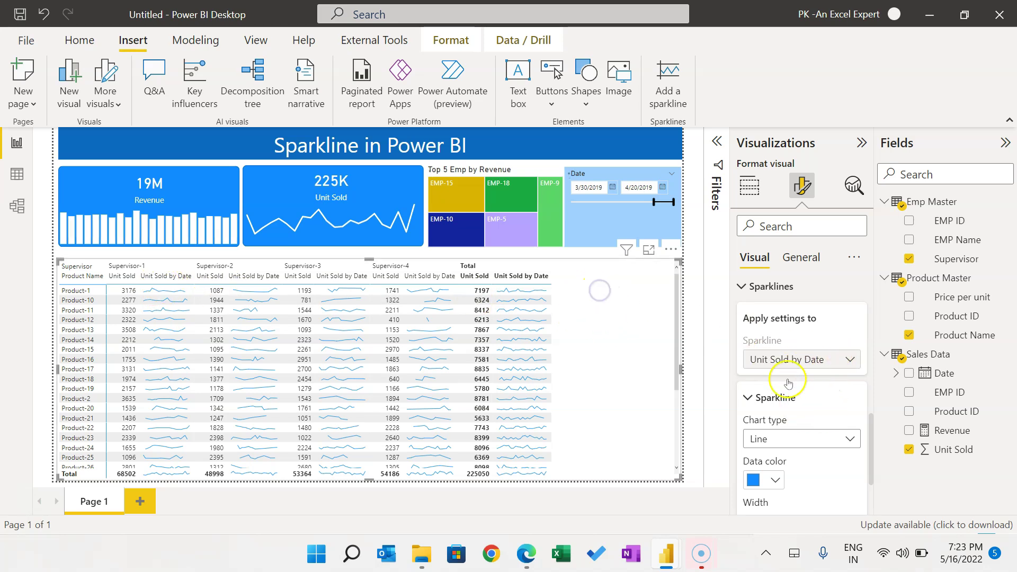
- Add Revenue to the matrix values and create a Revenue sparkline with Date from Sales Data as the X-axis
{"action": "left_click", "coordinate": [749, 186]}
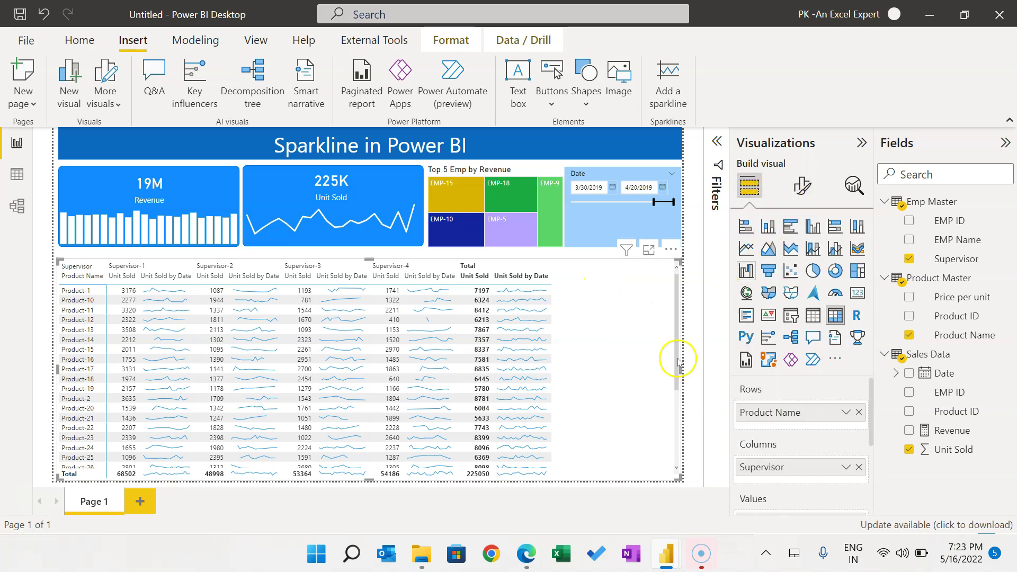
{"action": "left_click_drag", "start_coordinate": [950, 429], "coordinate": [805, 485]}
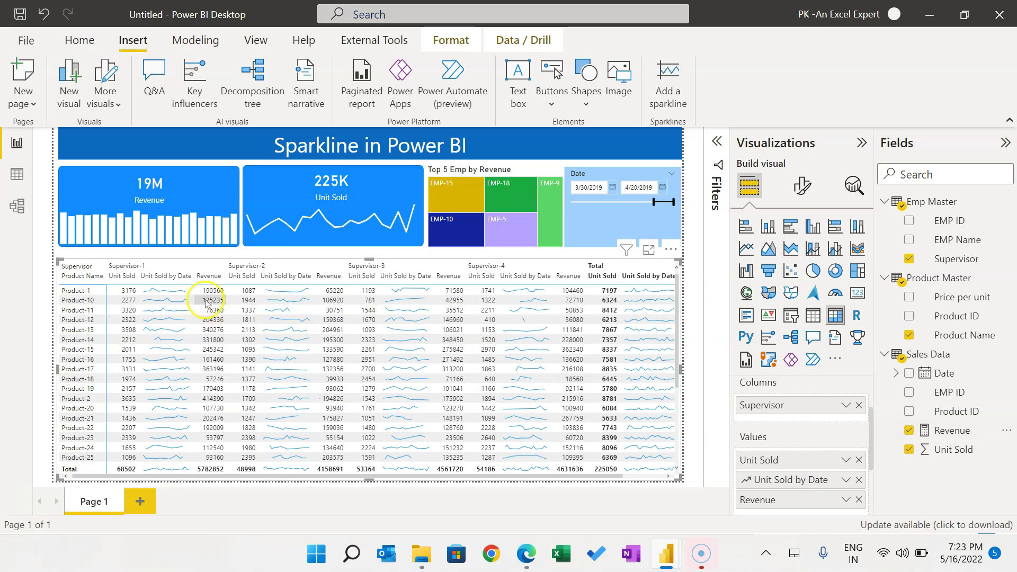
{"action": "left_click", "coordinate": [846, 500]}
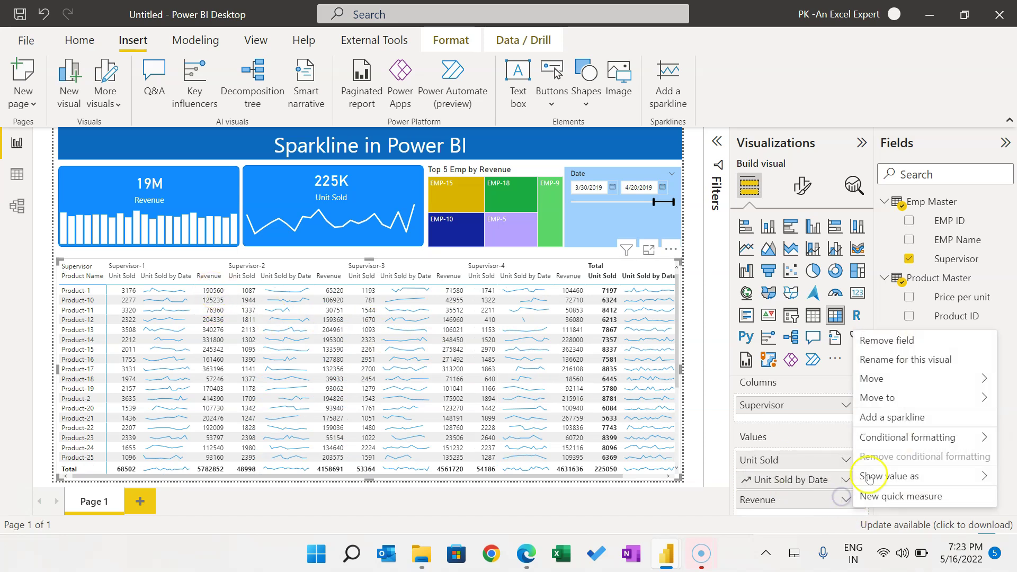
{"action": "left_click", "coordinate": [899, 418]}
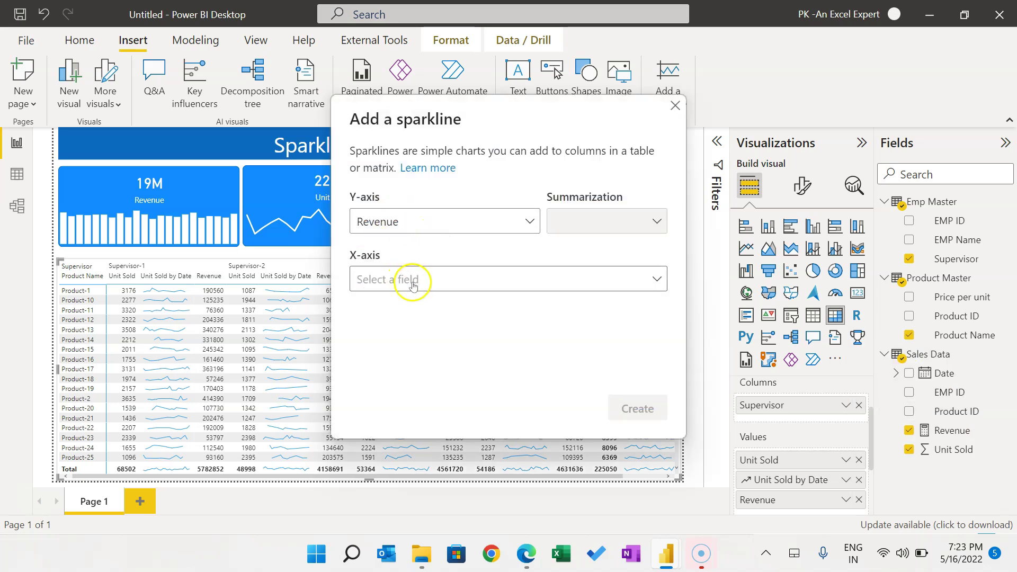
{"action": "left_click", "coordinate": [430, 280]}
{"action": "left_click", "coordinate": [367, 373]}
{"action": "left_click", "coordinate": [362, 374]}
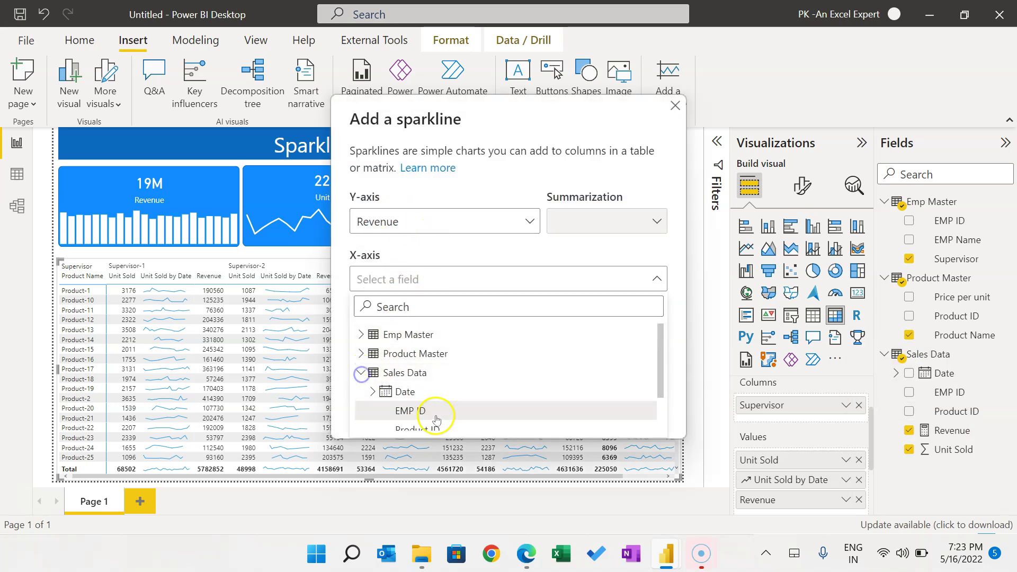
{"action": "left_click", "coordinate": [412, 391]}
{"action": "left_click", "coordinate": [610, 412]}
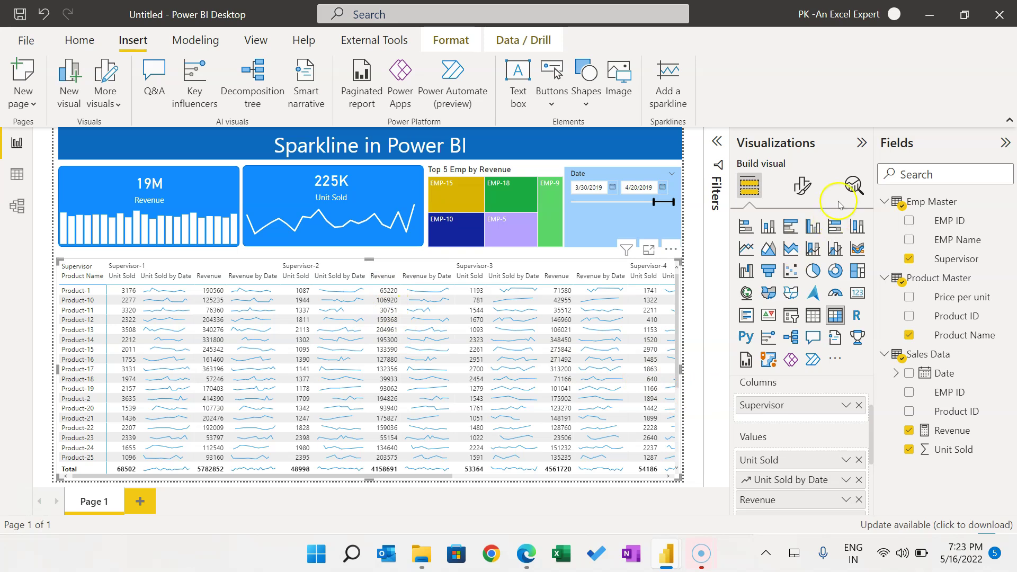
- Open the matrix's Sparklines formatting settings and apply them to the Unit Sold by Date sparkline
{"action": "left_click", "coordinate": [804, 187]}
{"action": "scroll", "coordinate": [853, 403], "scroll_direction": "down", "scroll_amount": 10}
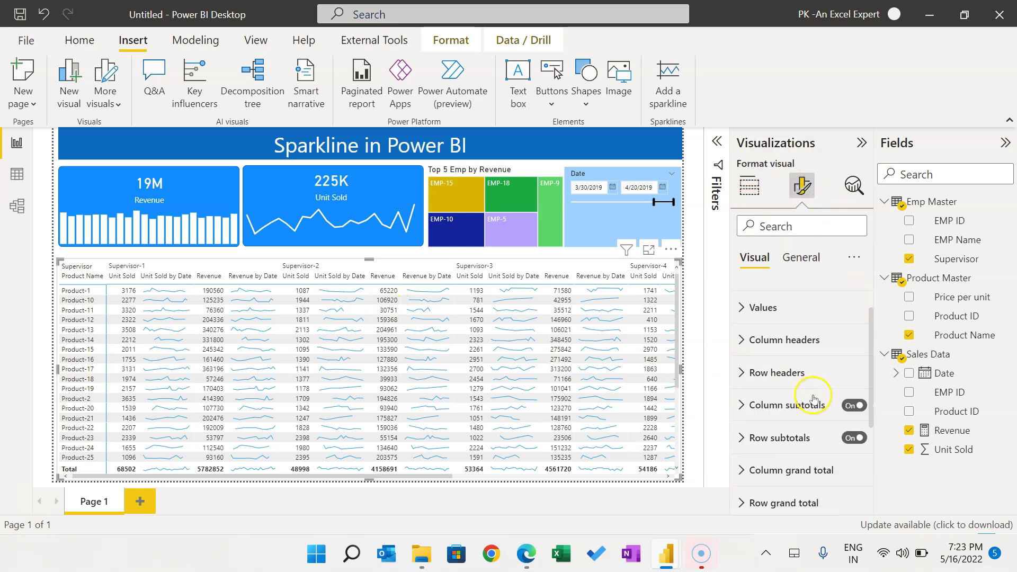
{"action": "scroll", "coordinate": [831, 460], "scroll_direction": "down", "scroll_amount": 5}
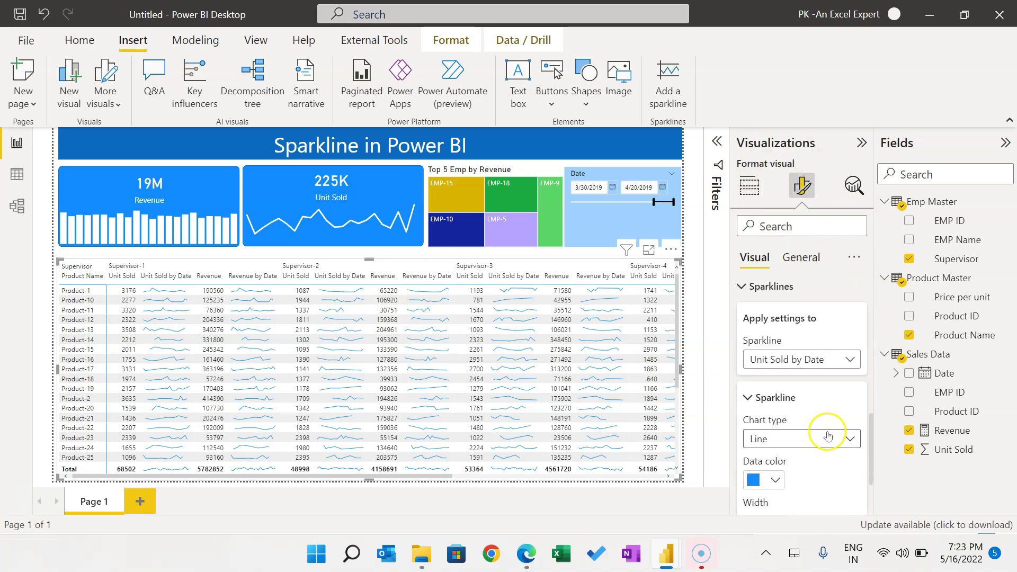
{"action": "left_click", "coordinate": [844, 324]}
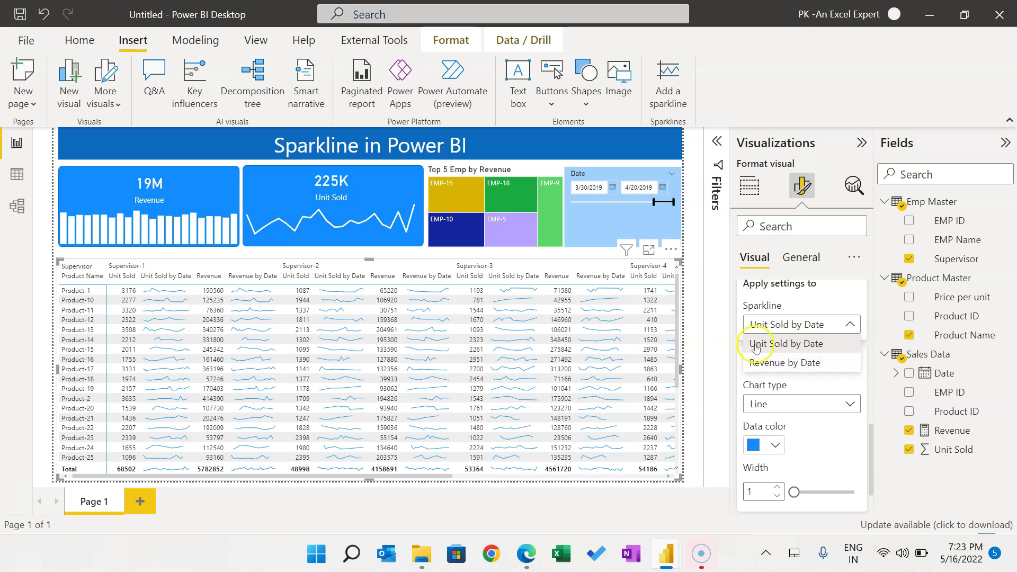
{"action": "left_click", "coordinate": [810, 344]}
{"action": "scroll", "coordinate": [834, 413], "scroll_direction": "down", "scroll_amount": 1}
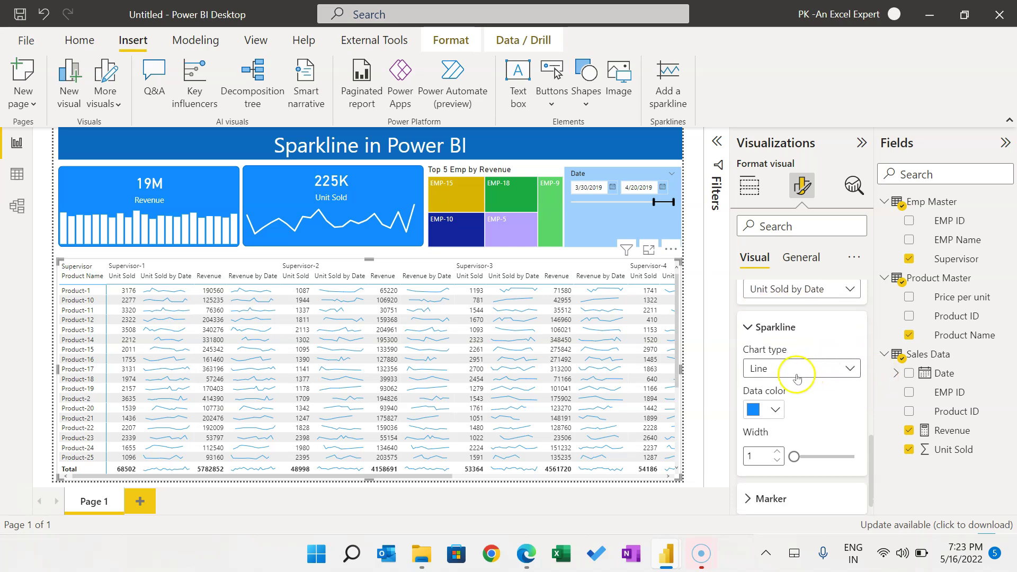
- Try the Column chart type on the Unit Sold by Date sparkline and return it to Line
{"action": "left_click", "coordinate": [808, 368]}
{"action": "left_click", "coordinate": [798, 406]}
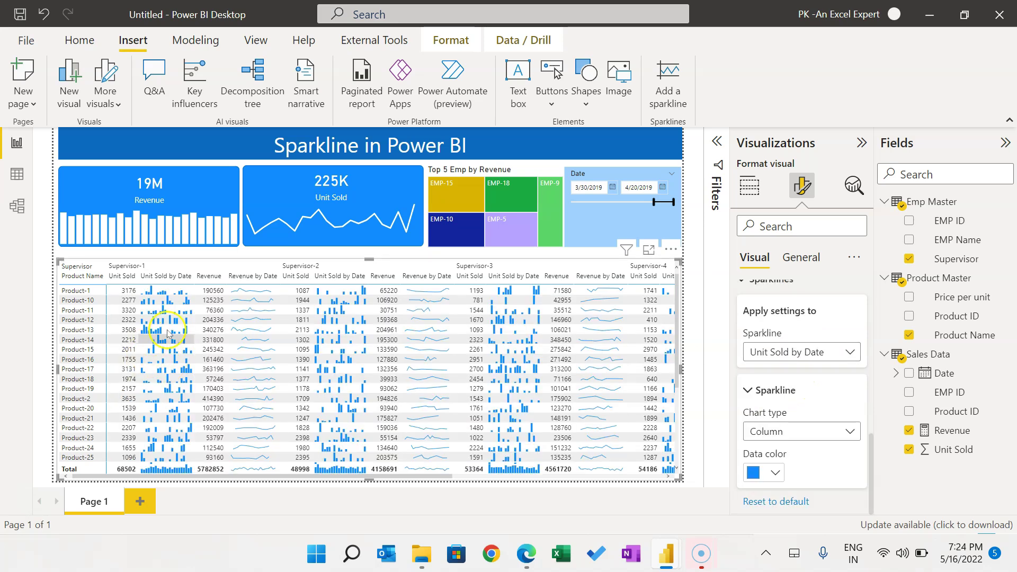
{"action": "left_click", "coordinate": [826, 351]}
{"action": "left_click", "coordinate": [804, 433]}
{"action": "left_click", "coordinate": [805, 432]}
{"action": "left_click", "coordinate": [806, 434]}
{"action": "left_click", "coordinate": [805, 437]}
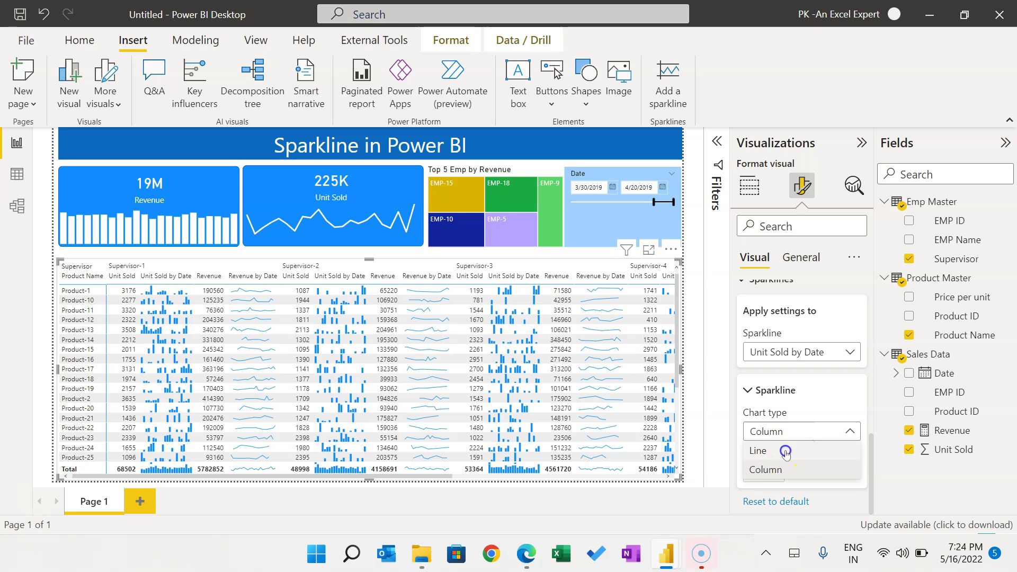
{"action": "left_click", "coordinate": [817, 438]}
- Set the Unit Sold by Date sparkline's data color to the gold theme color
{"action": "scroll", "coordinate": [832, 392], "scroll_direction": "down", "scroll_amount": 2}
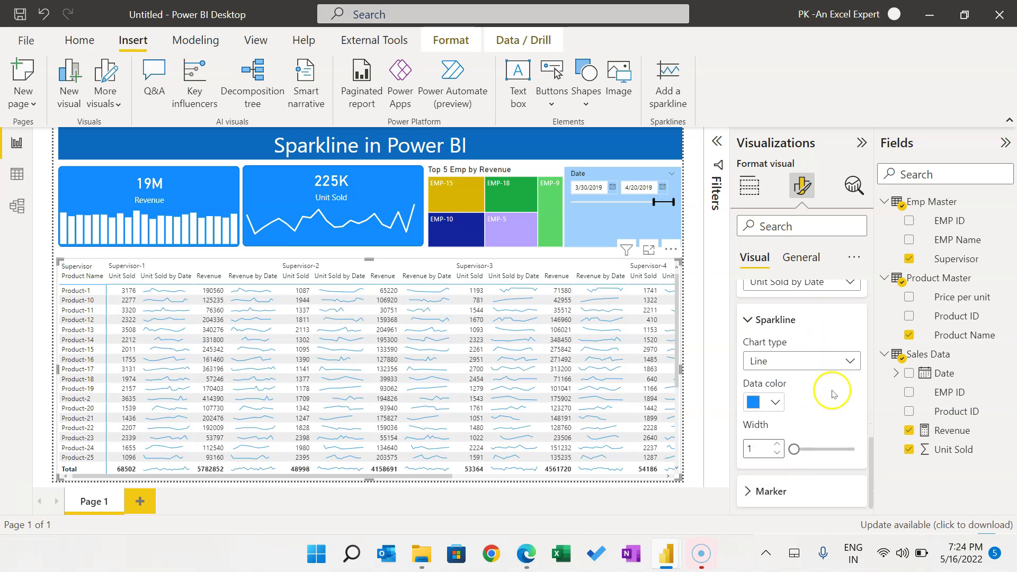
{"action": "left_click", "coordinate": [772, 403]}
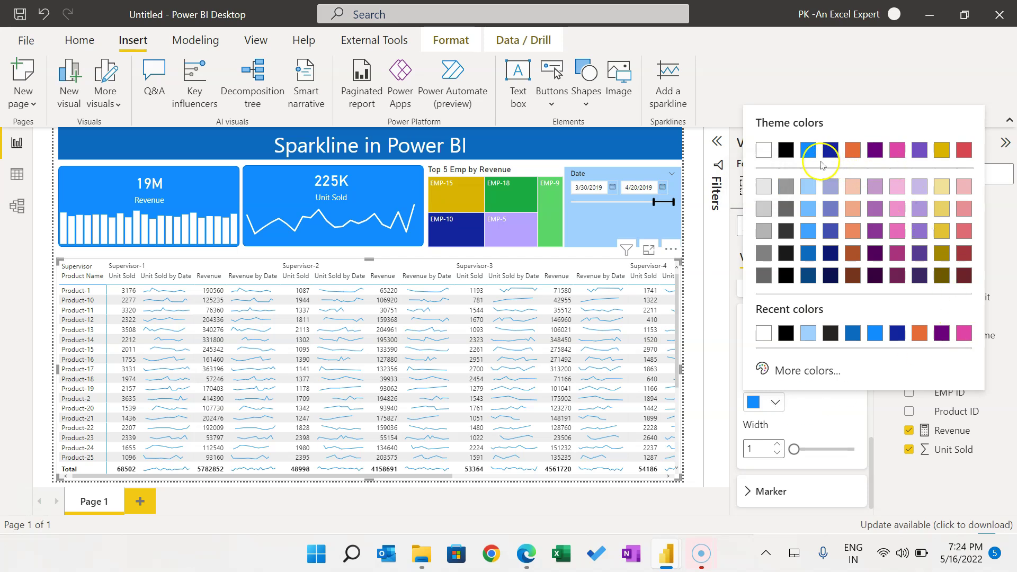
{"action": "left_click", "coordinate": [941, 150]}
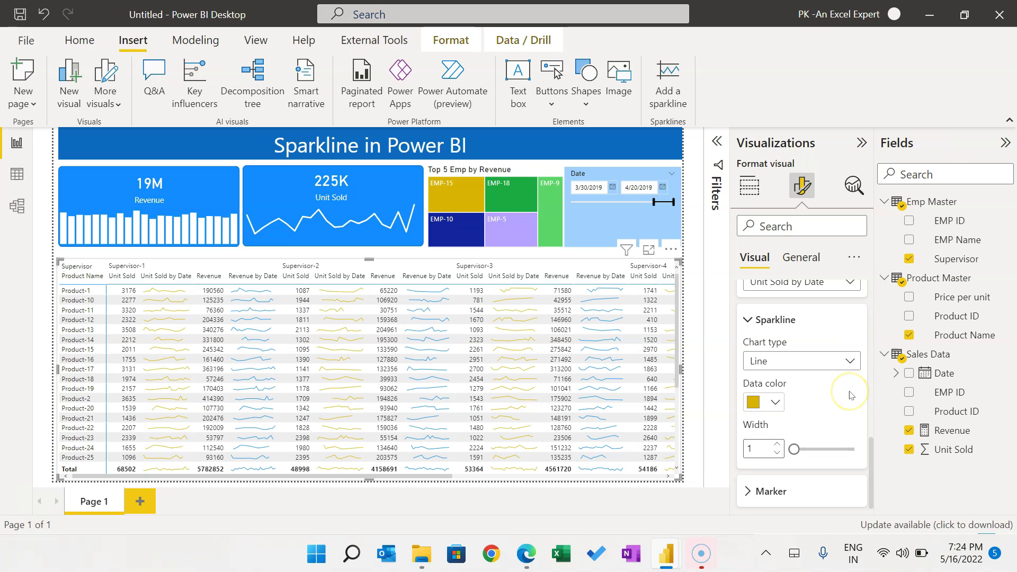
{"action": "scroll", "coordinate": [851, 396], "scroll_direction": "down", "scroll_amount": 1}
{"action": "left_click", "coordinate": [758, 430]}
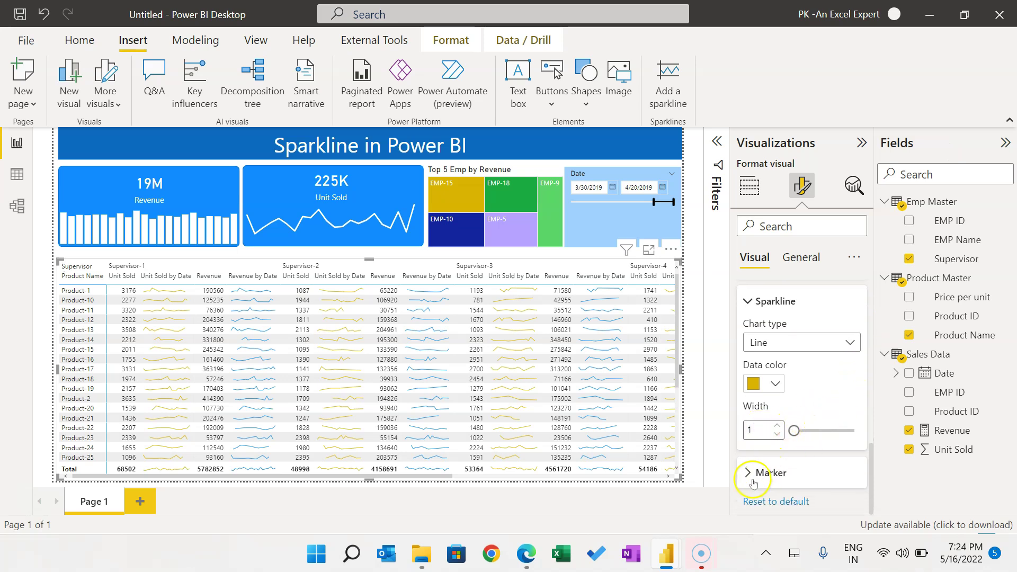
- Show a marker on the highest point of the Unit Sold by Date sparkline
{"action": "left_click", "coordinate": [771, 473]}
{"action": "scroll", "coordinate": [804, 461], "scroll_direction": "down", "scroll_amount": 3}
{"action": "scroll", "coordinate": [808, 461], "scroll_direction": "down", "scroll_amount": 1}
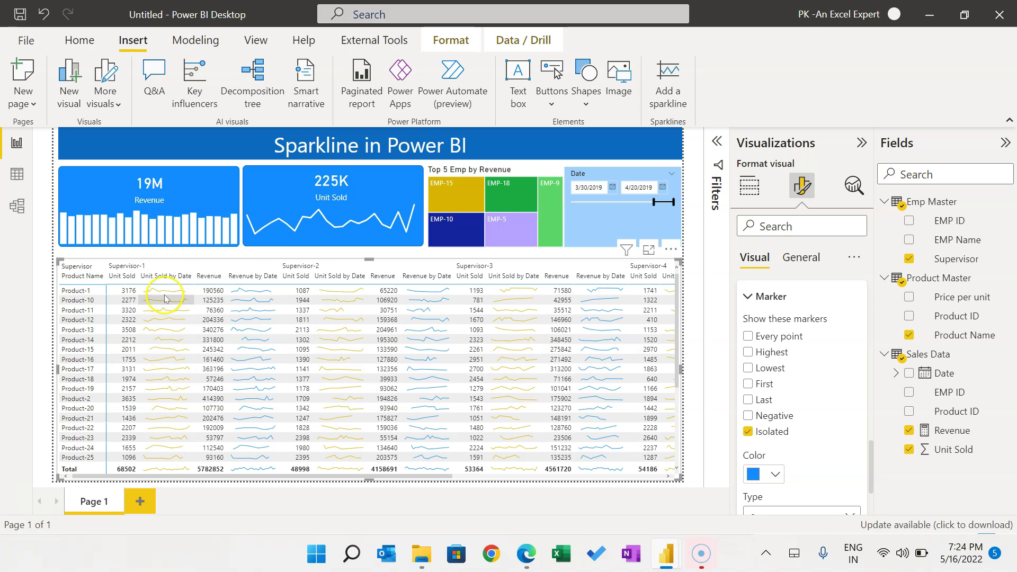
{"action": "left_click", "coordinate": [748, 353]}
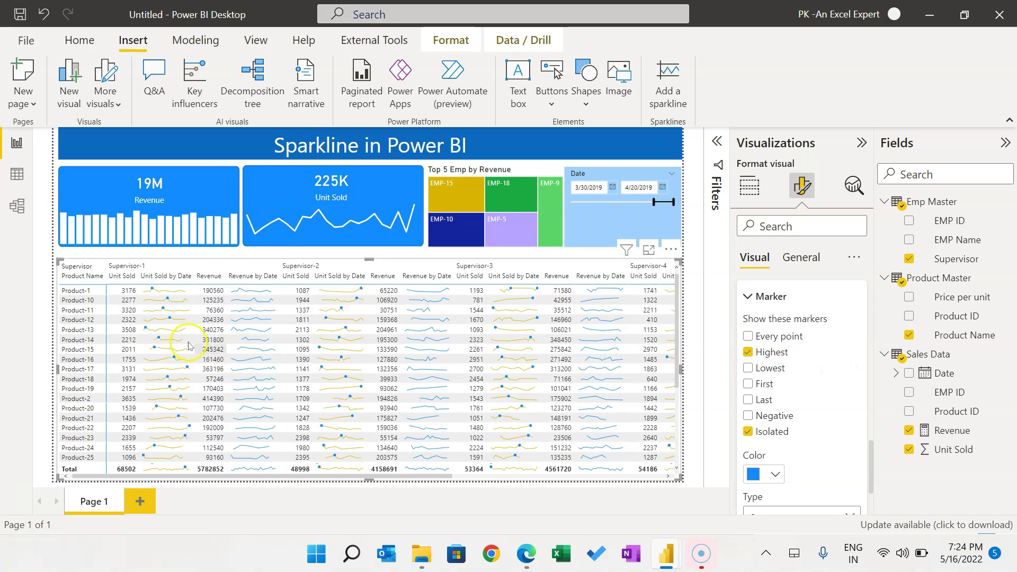
- Change the Unit Sold by Date sparkline's marker color to a custom green
{"action": "scroll", "coordinate": [794, 392], "scroll_direction": "down", "scroll_amount": 2}
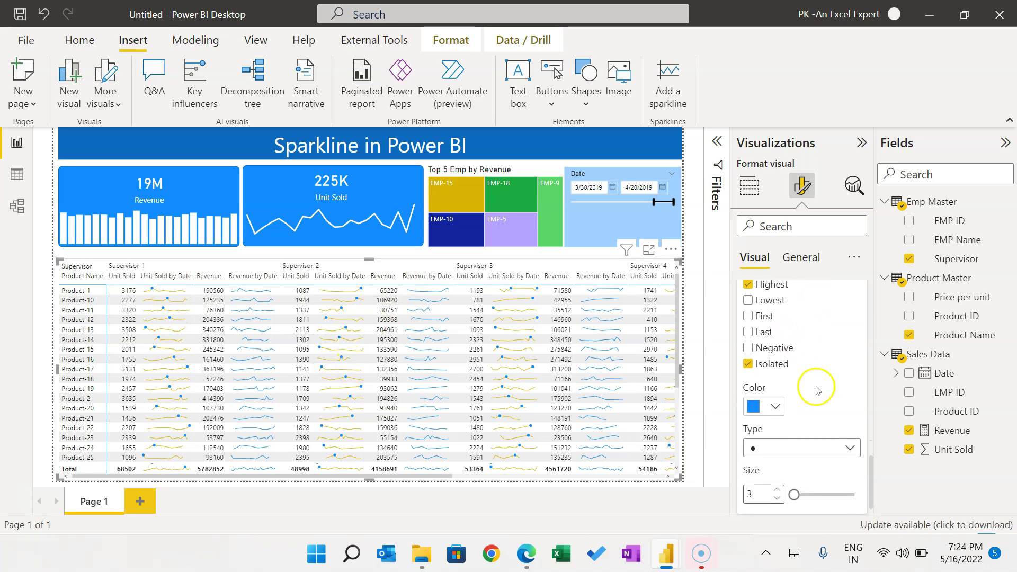
{"action": "left_click", "coordinate": [777, 403]}
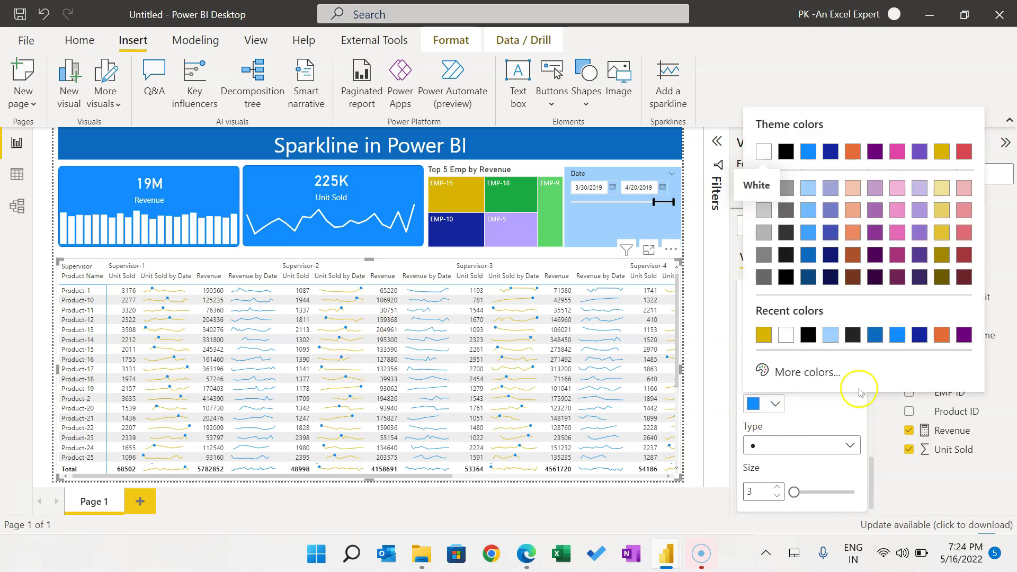
{"action": "left_click", "coordinate": [826, 371]}
{"action": "left_click_drag", "start_coordinate": [881, 311], "coordinate": [833, 317]}
{"action": "mouse_move", "coordinate": [937, 165]}
{"action": "left_mouse_down"}
{"action": "mouse_move", "coordinate": [944, 143]}
{"action": "mouse_move", "coordinate": [928, 145]}
{"action": "mouse_move", "coordinate": [926, 164]}
{"action": "left_mouse_up"}
{"action": "left_click", "coordinate": [814, 407]}
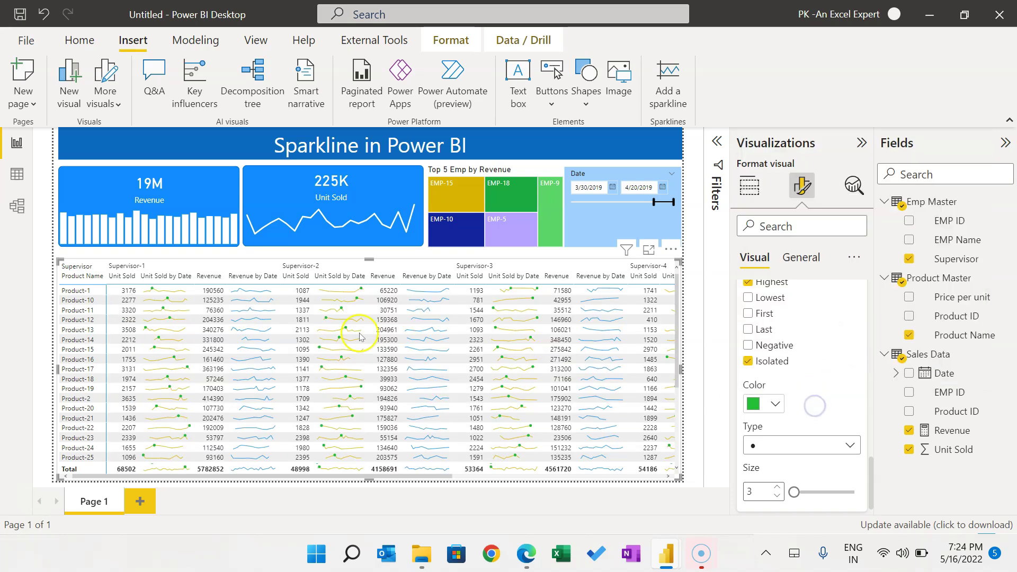
- Set the Unit Sold by Date sparkline's marker type to a square and its size to 4
{"action": "left_click", "coordinate": [826, 456]}
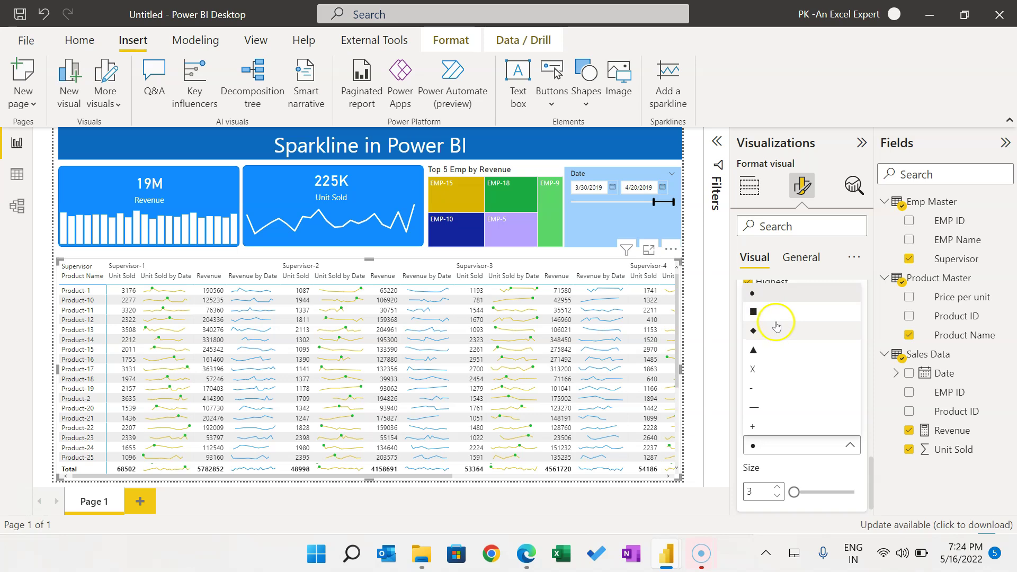
{"action": "left_click", "coordinate": [774, 297]}
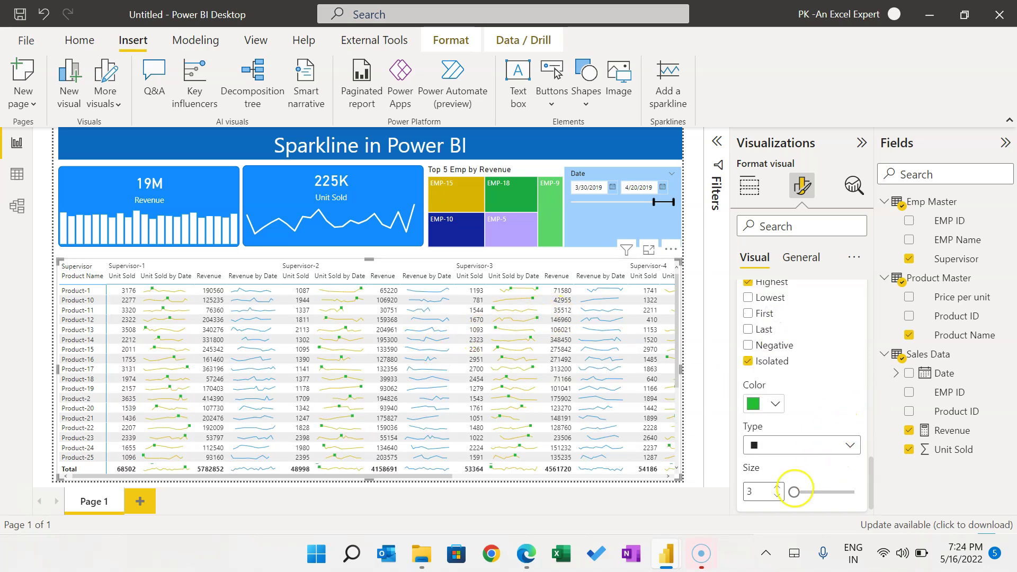
{"action": "left_click", "coordinate": [807, 493]}
{"action": "left_click_drag", "start_coordinate": [808, 493], "coordinate": [821, 492]}
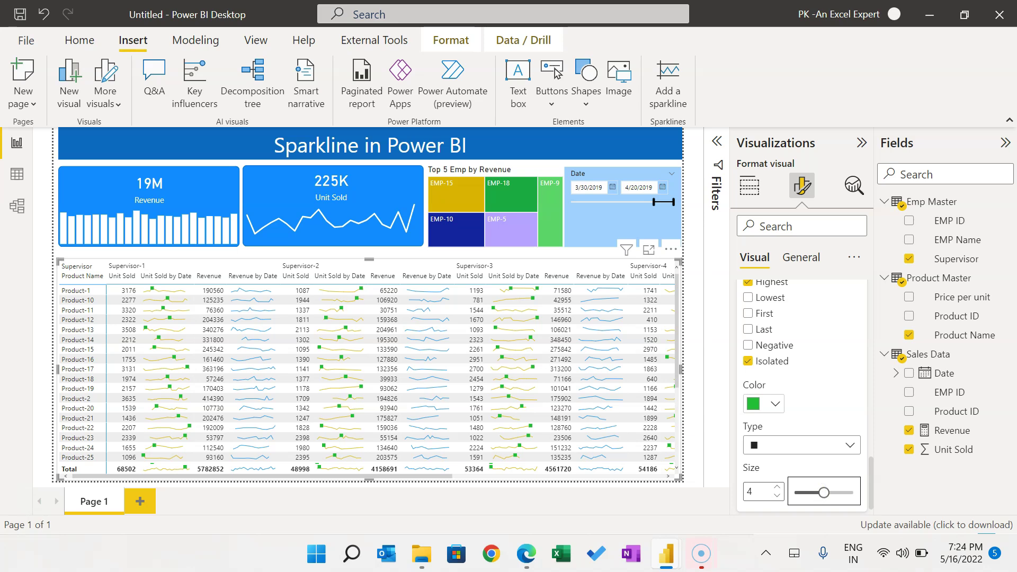
- Switch the sparkline settings to the Revenue by Date sparkline and change its chart type to Column
{"action": "scroll", "coordinate": [828, 397], "scroll_direction": "up", "scroll_amount": 6}
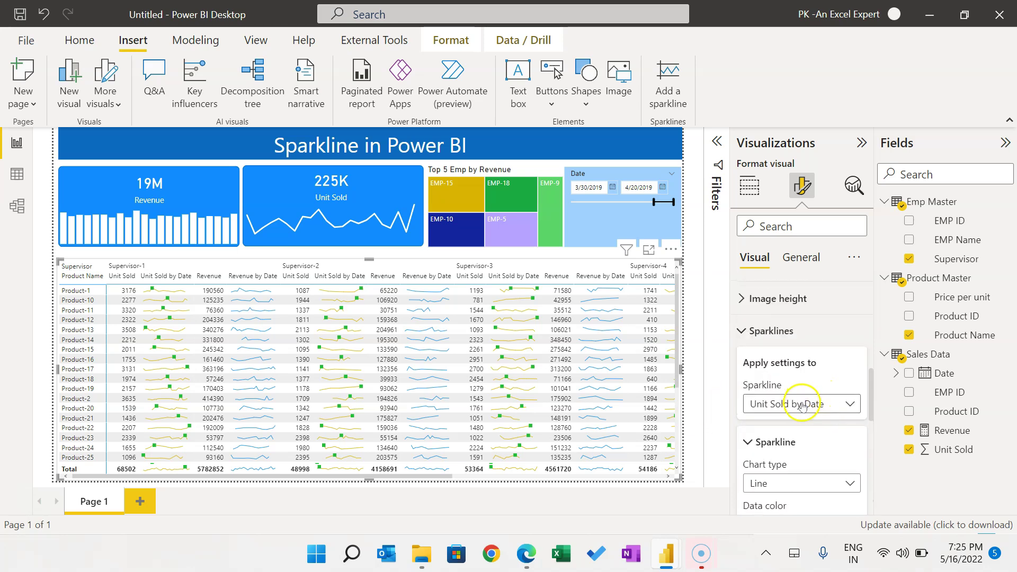
{"action": "left_click", "coordinate": [804, 404]}
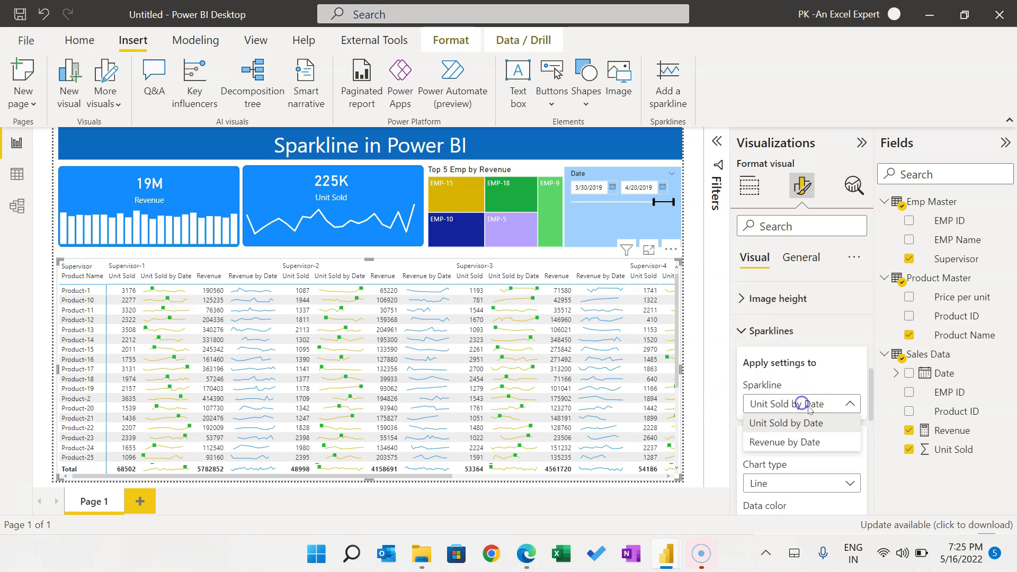
{"action": "left_click", "coordinate": [797, 443]}
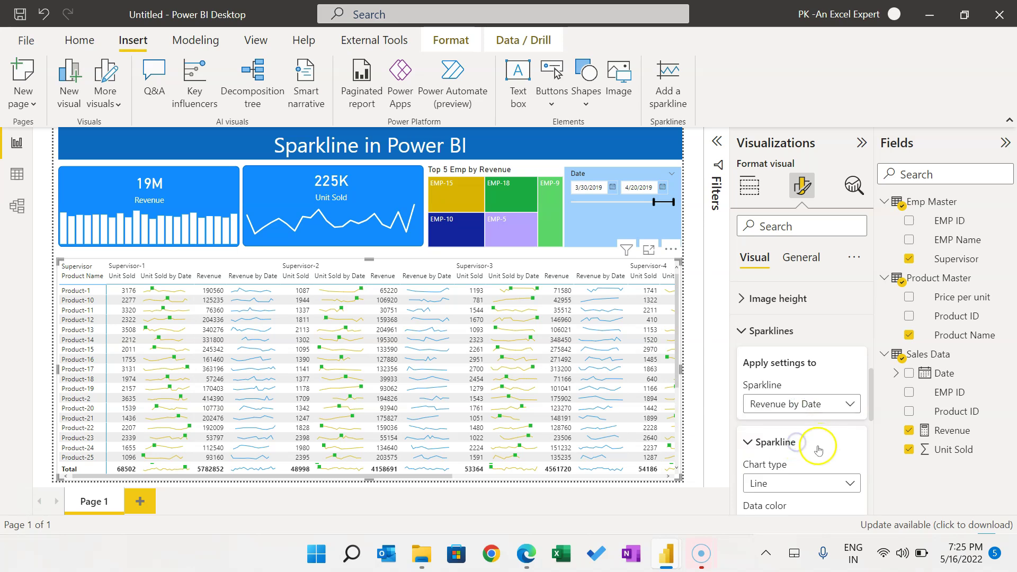
{"action": "left_click", "coordinate": [800, 485]}
{"action": "left_click", "coordinate": [771, 501]}
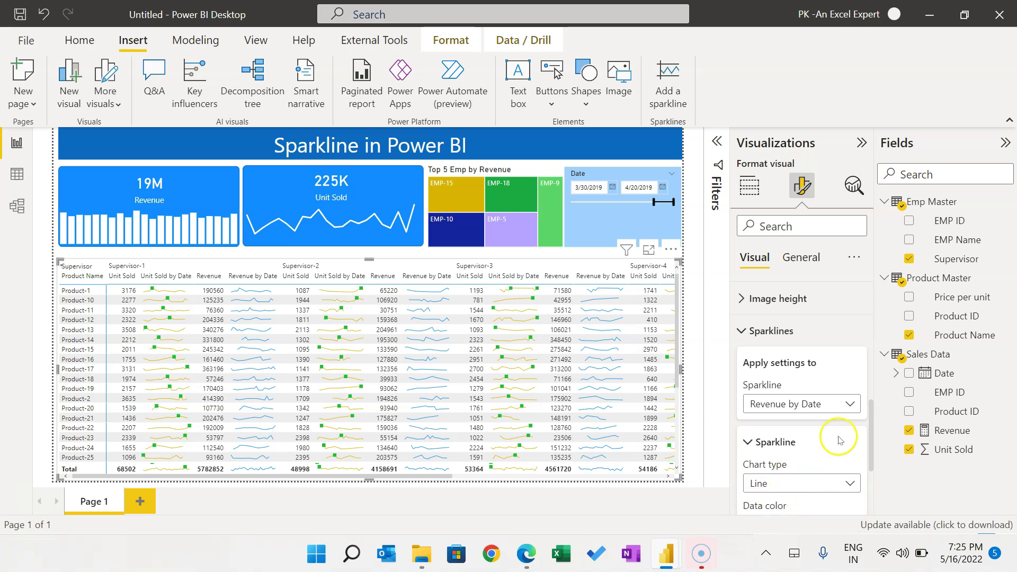
- Set the Revenue by Date sparkline's data color to the orange theme color
{"action": "scroll", "coordinate": [841, 435], "scroll_direction": "down", "scroll_amount": 5}
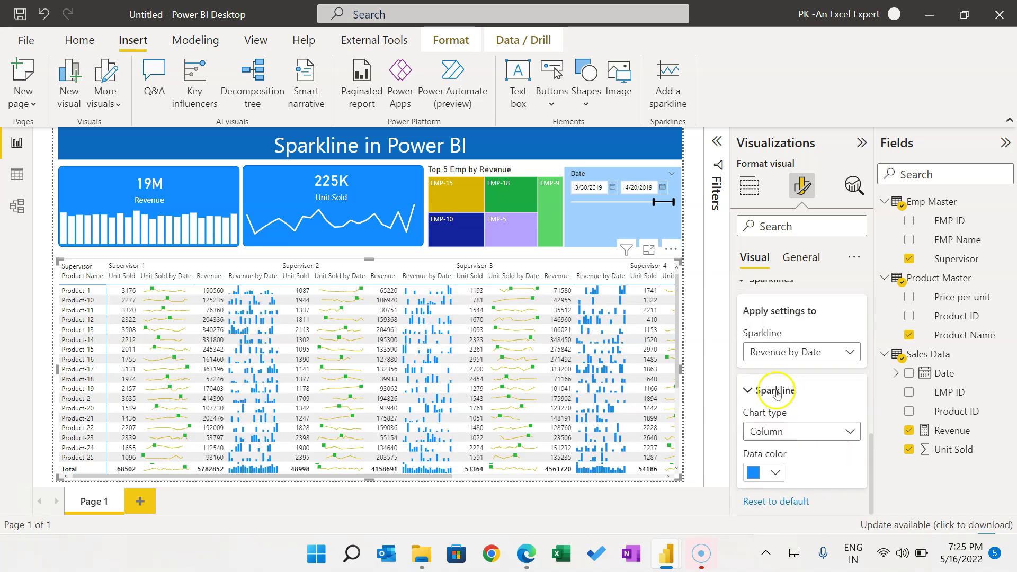
{"action": "left_click", "coordinate": [774, 476]}
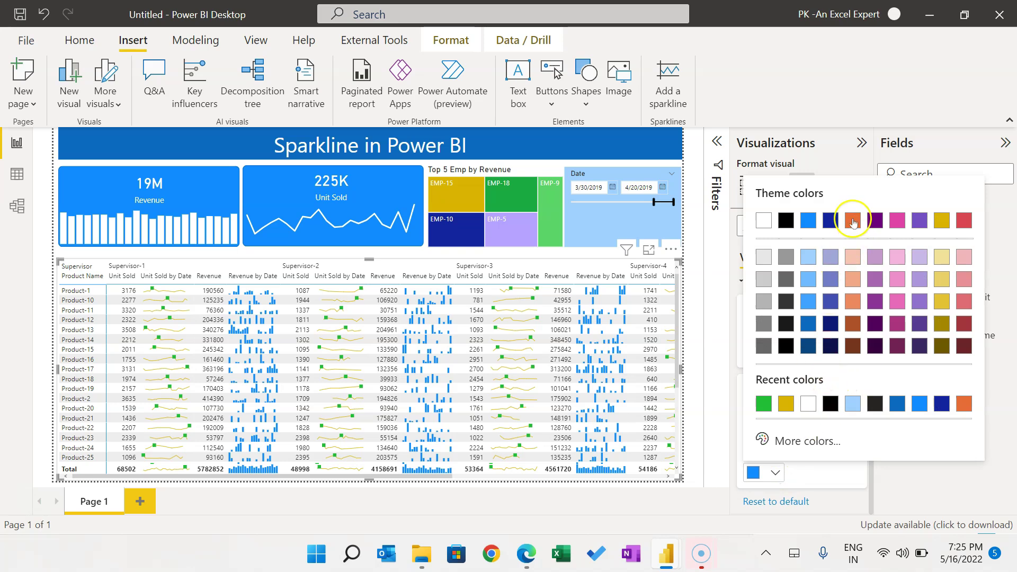
{"action": "left_click", "coordinate": [853, 220]}
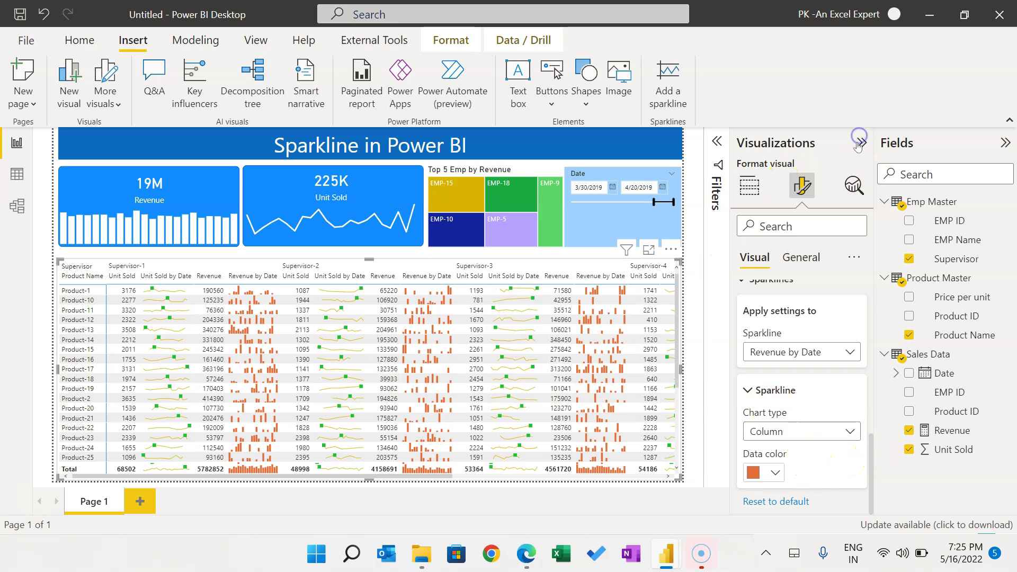
- Collapse the Fields and Visualizations panes to give the report page more room
{"action": "left_click", "coordinate": [1004, 143]}
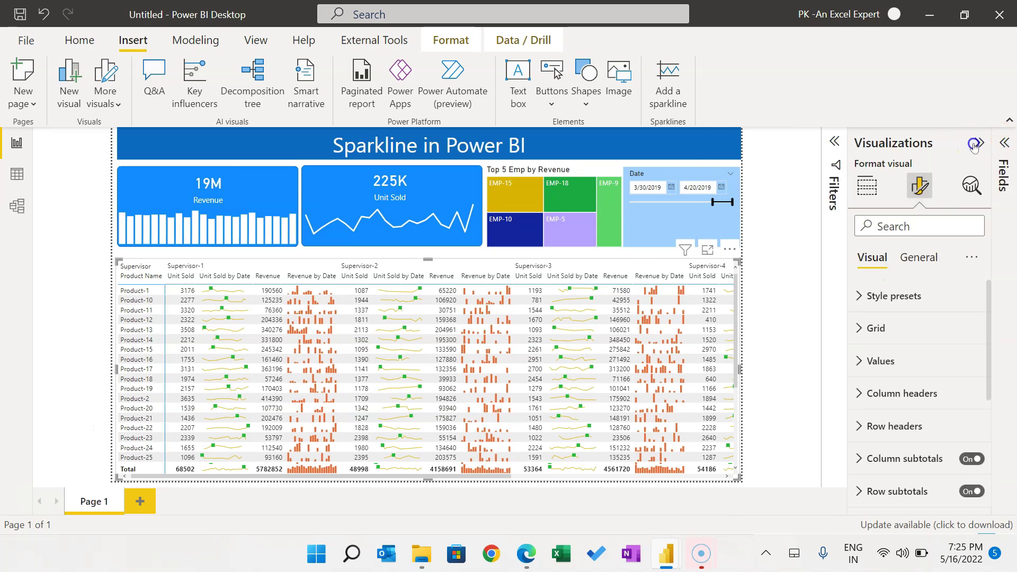
{"action": "left_click", "coordinate": [975, 144]}
{"action": "left_click_drag", "start_coordinate": [874, 251], "coordinate": [873, 275]}
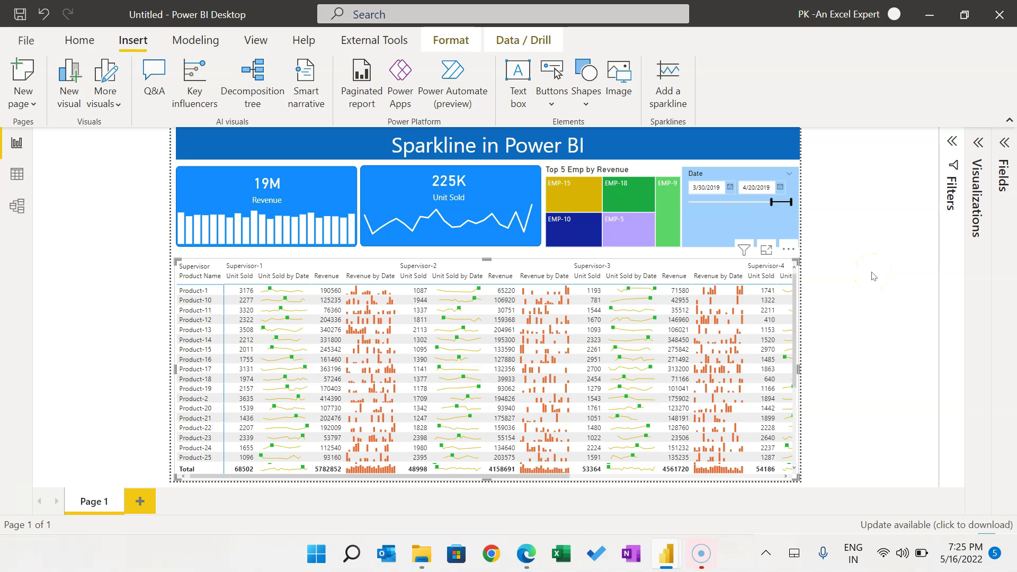
{"action": "left_click_drag", "start_coordinate": [842, 277], "coordinate": [877, 285]}
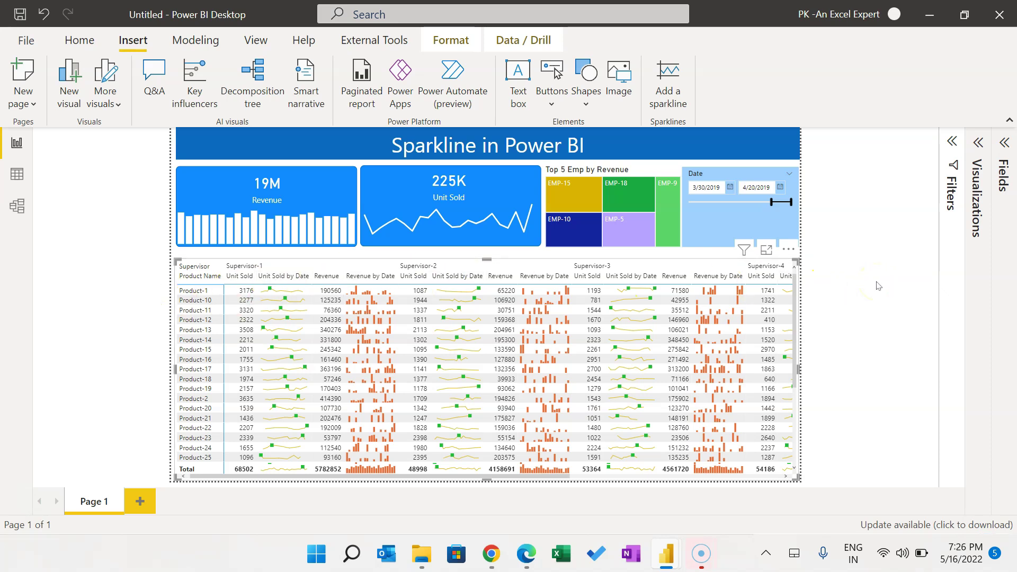